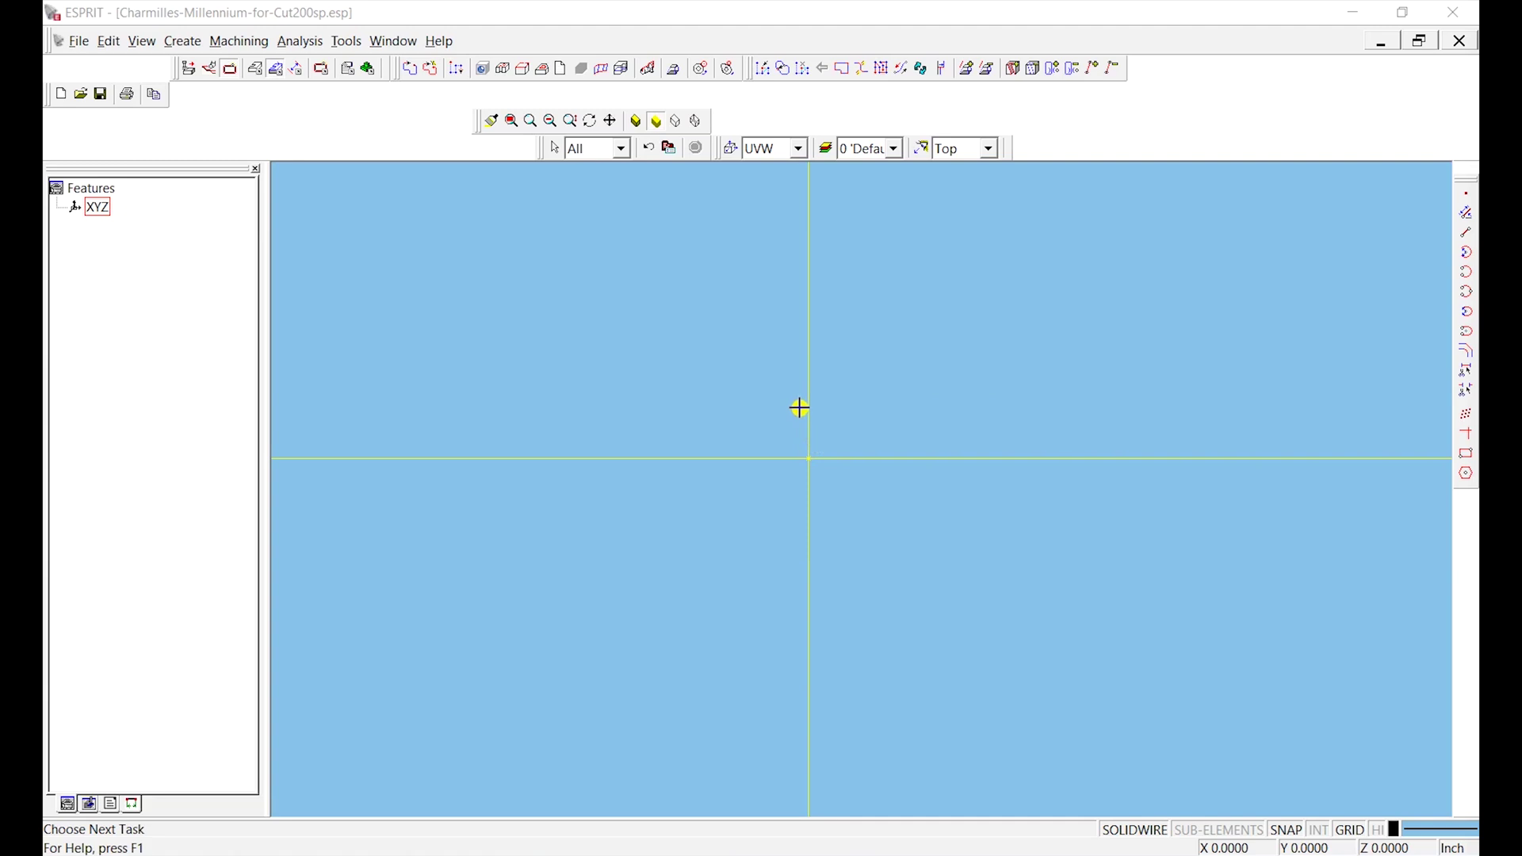
# Zoom, pan and orbit the view around the origin, then return to the Top view.
pyautogui.scroll(3, 801, 407)
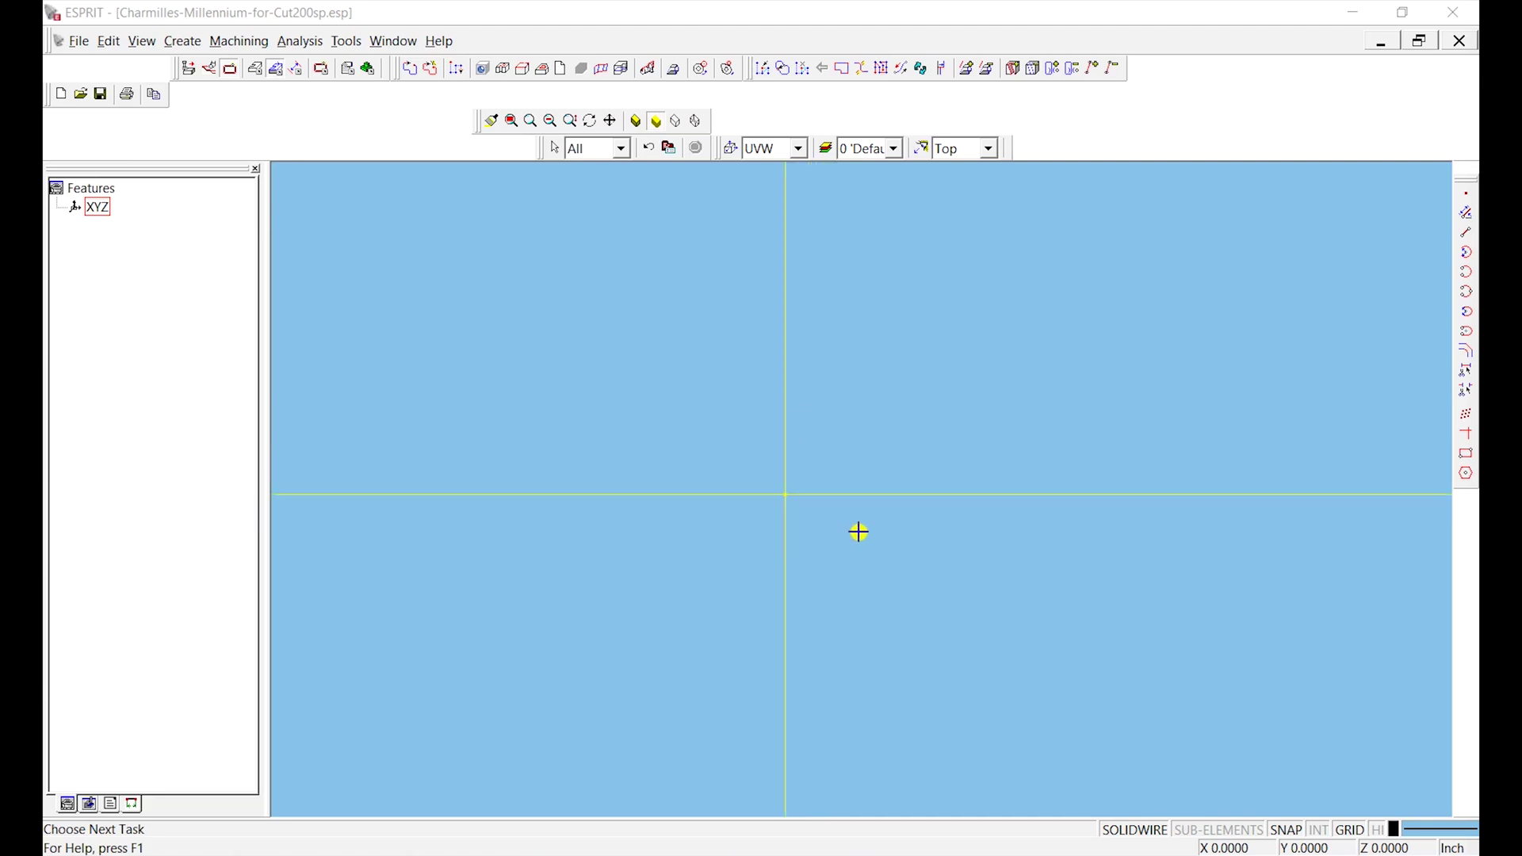
pyautogui.scroll(4, 769, 459)
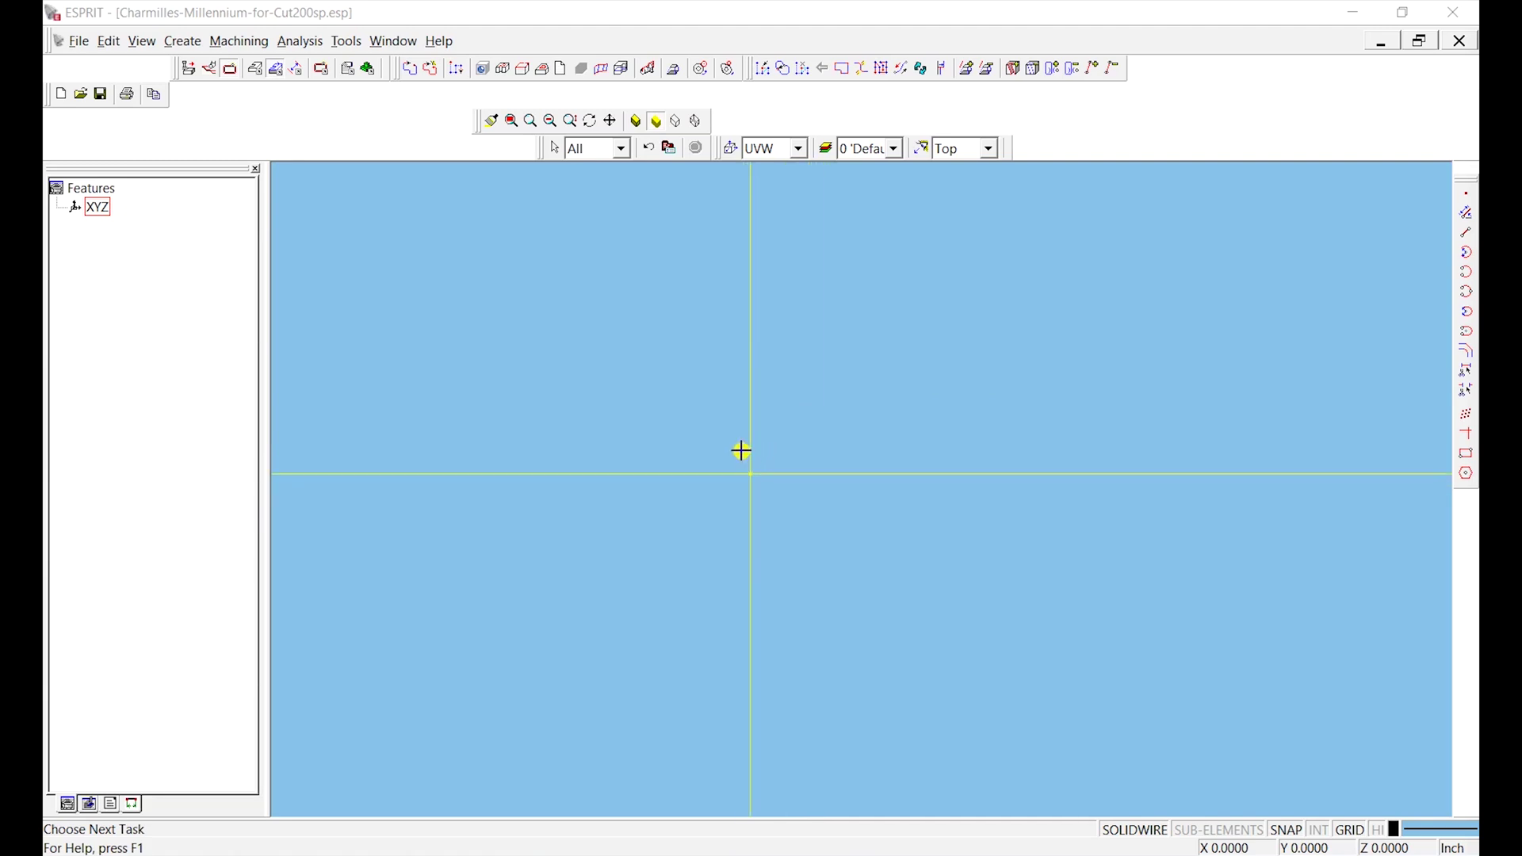
pyautogui.moveTo(730, 373)
pyautogui.mouseDown(button='middle')
pyautogui.moveTo(846, 475)
pyautogui.moveTo(805, 328)
pyautogui.moveTo(741, 377)
pyautogui.mouseUp(button='middle')
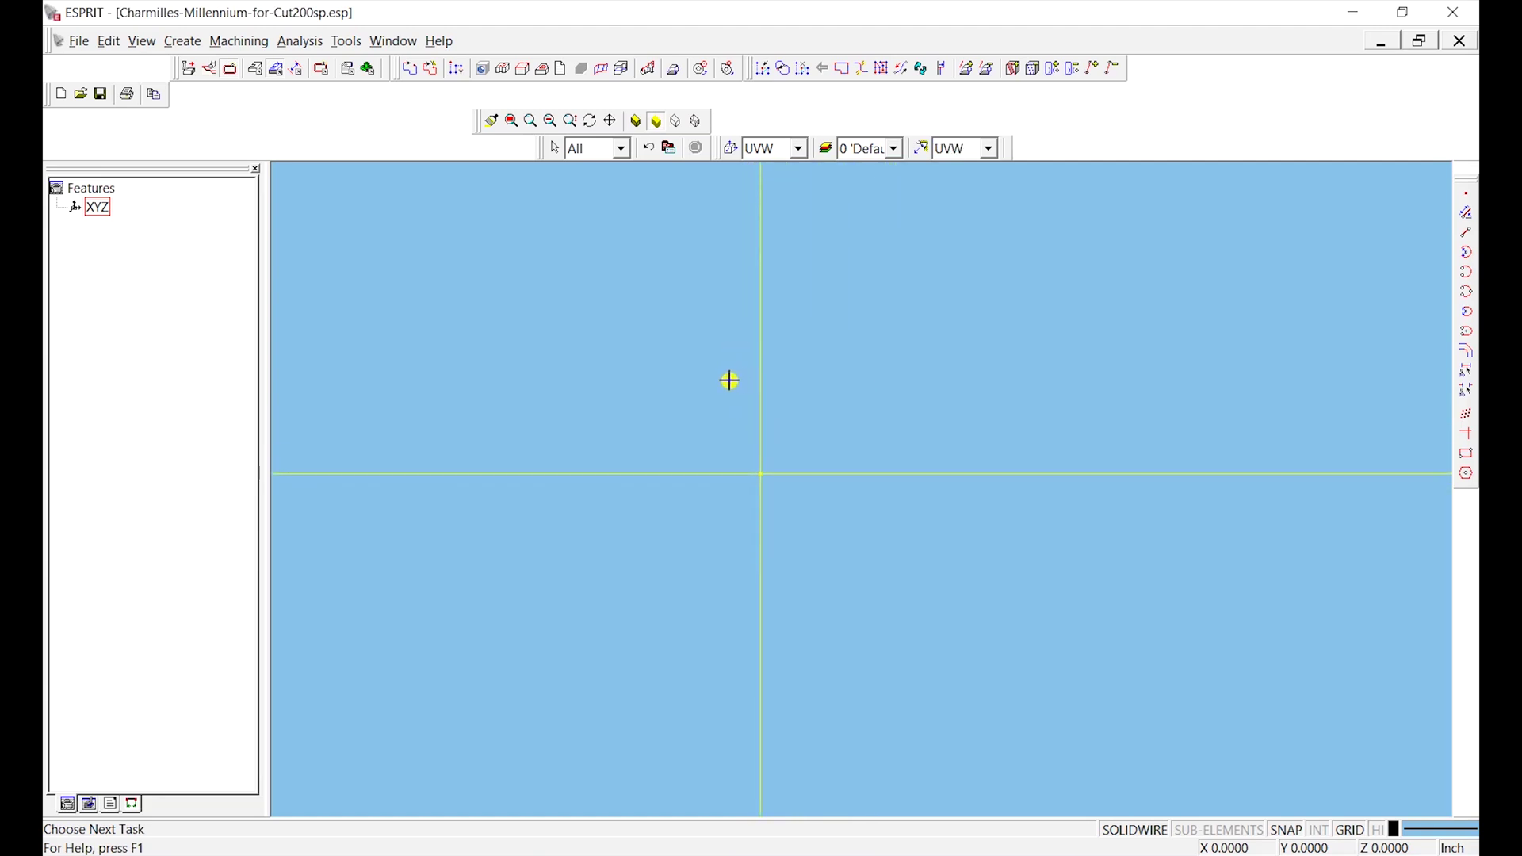
pyautogui.moveTo(719, 369); pyautogui.dragTo(695, 452, button='middle')
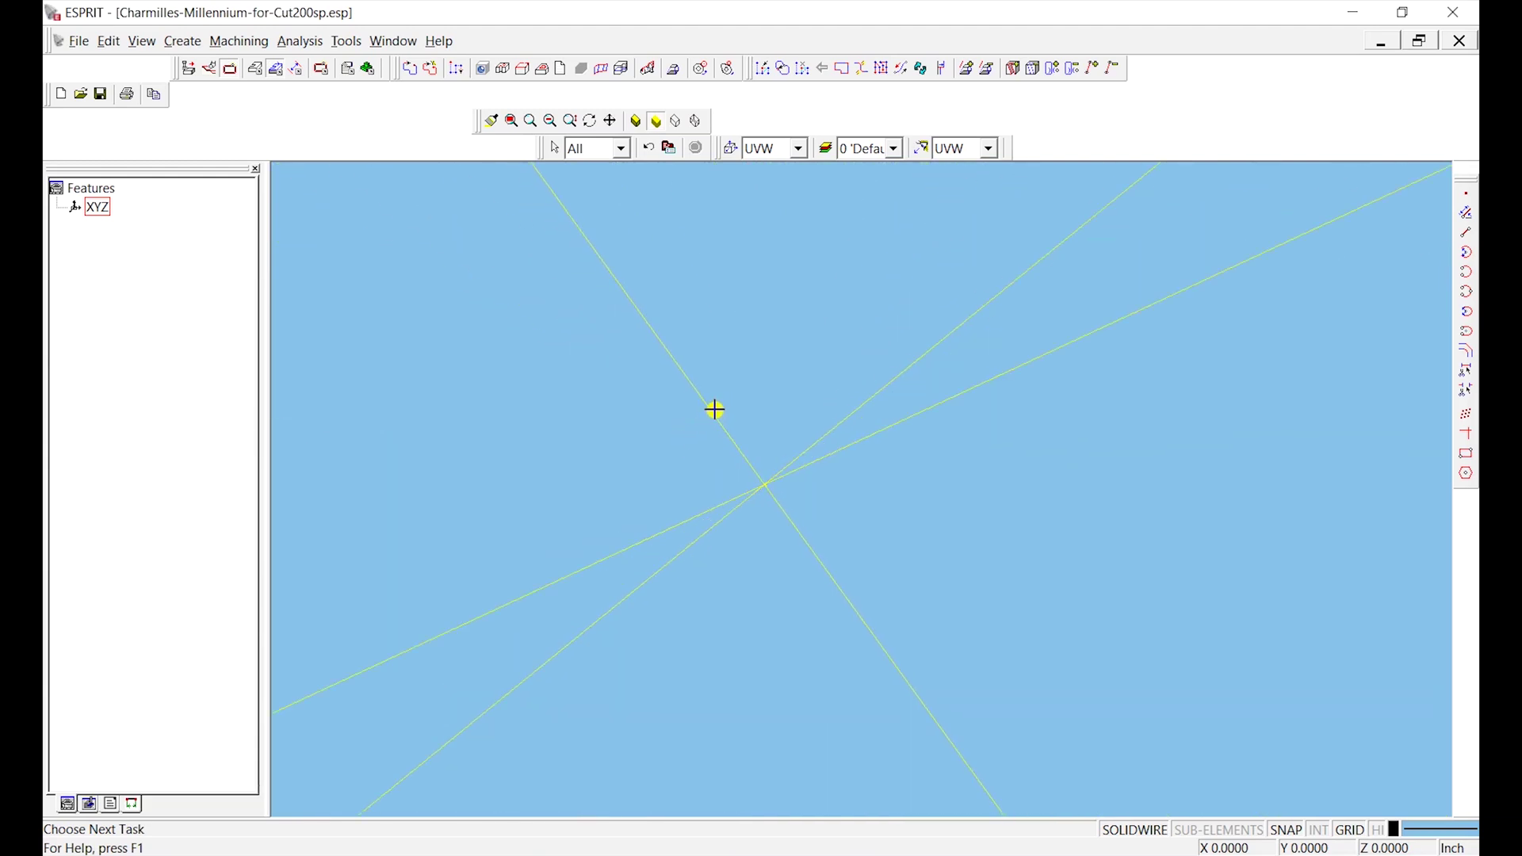
pyautogui.moveTo(718, 410)
pyautogui.mouseDown(button='middle')
pyautogui.moveTo(765, 378)
pyautogui.moveTo(713, 408)
pyautogui.mouseUp(button='middle')
pyautogui.moveTo(811, 417); pyautogui.dragTo(769, 336, button='middle')
pyautogui.click(989, 148)
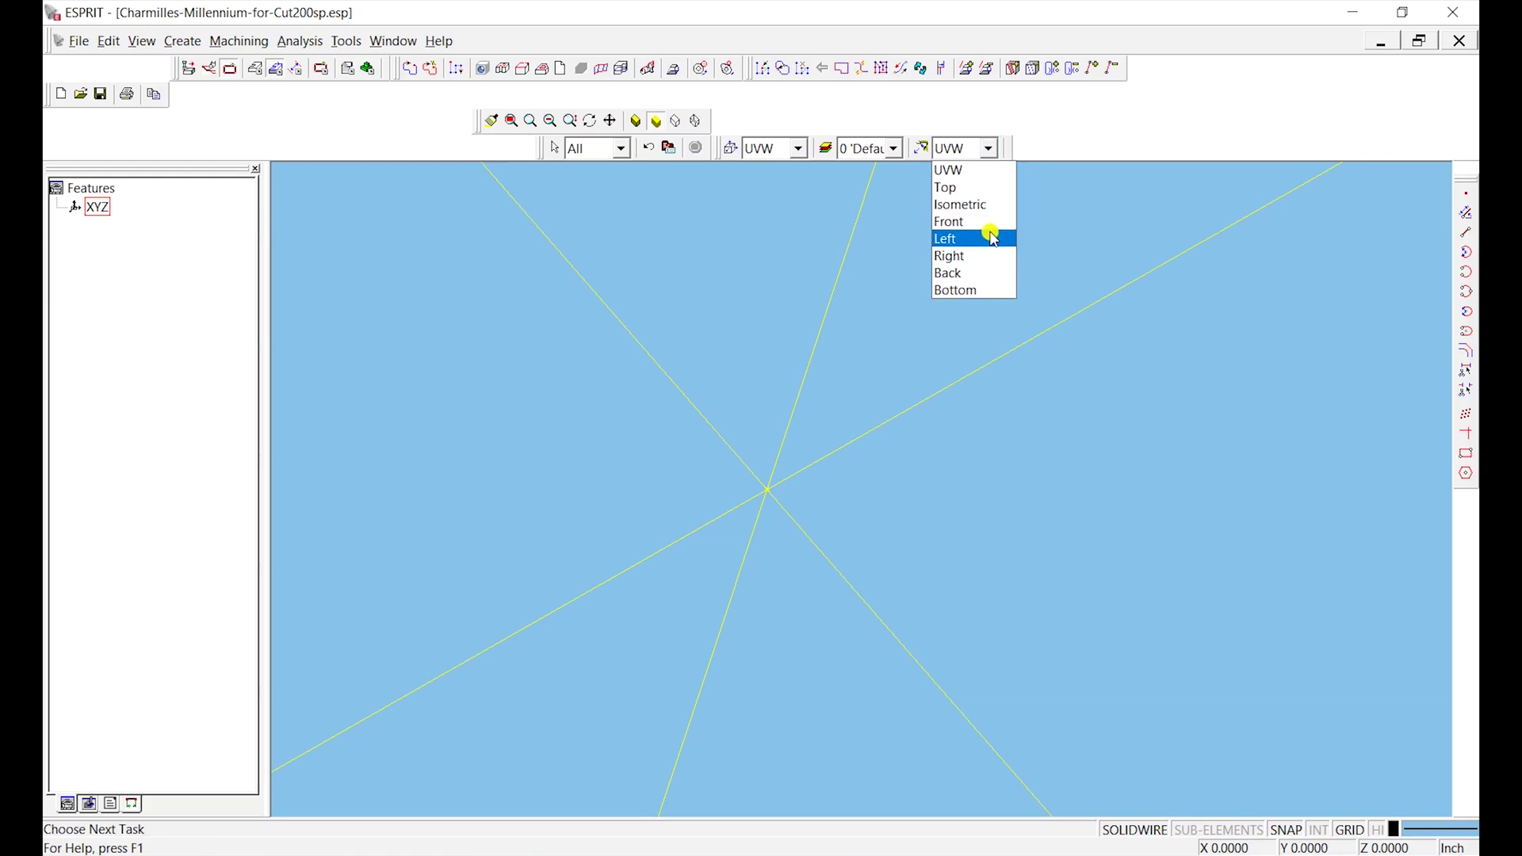
pyautogui.click(985, 188)
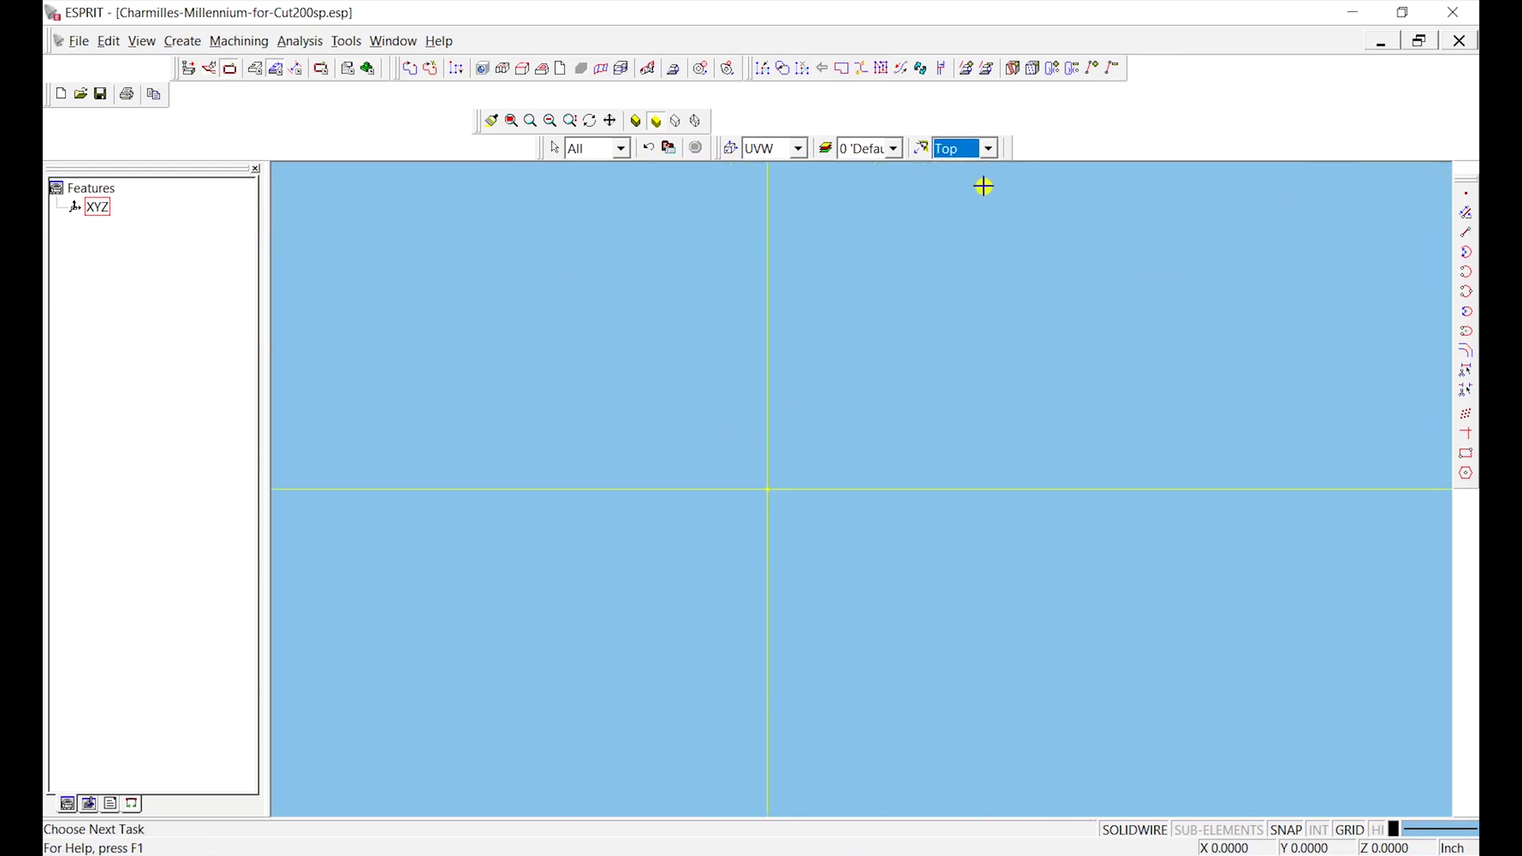
# Try window selections on the empty canvas and dismiss the shortcut menu without choosing anything.
pyautogui.click(958, 329)
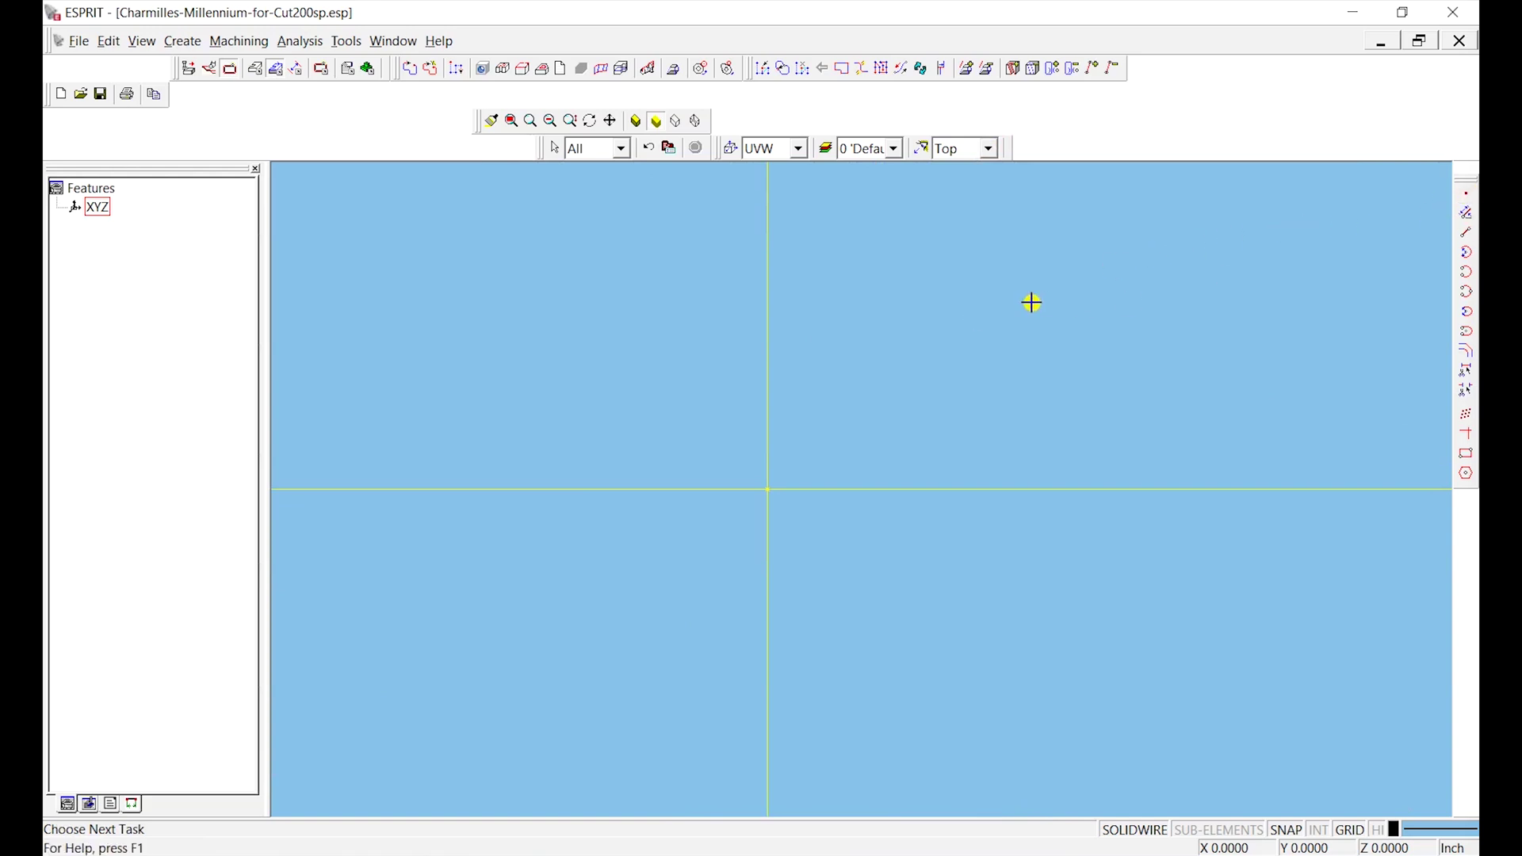
pyautogui.click(653, 359)
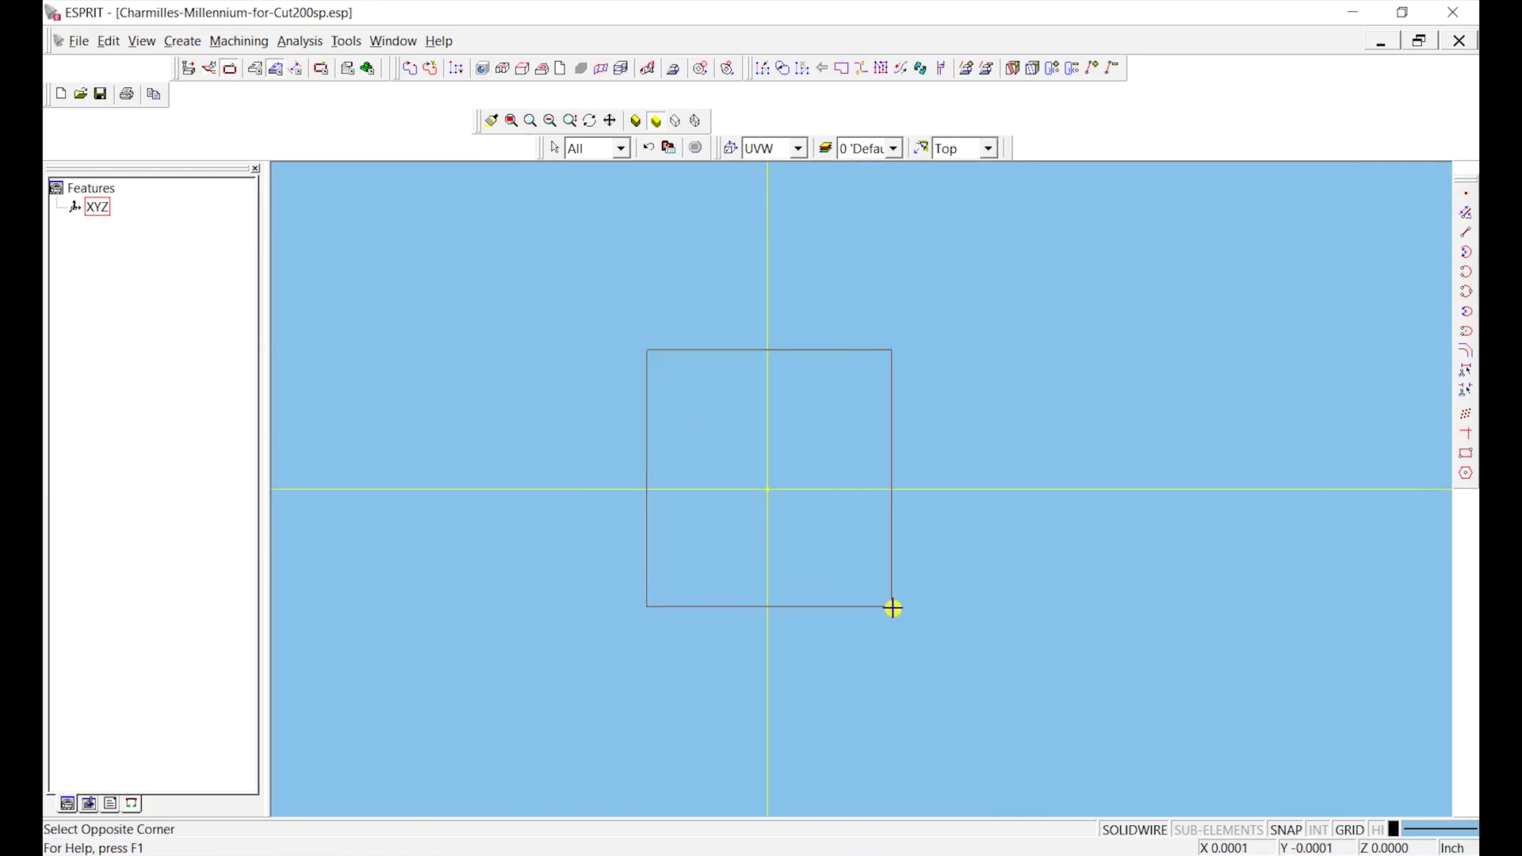
pyautogui.click(1071, 645)
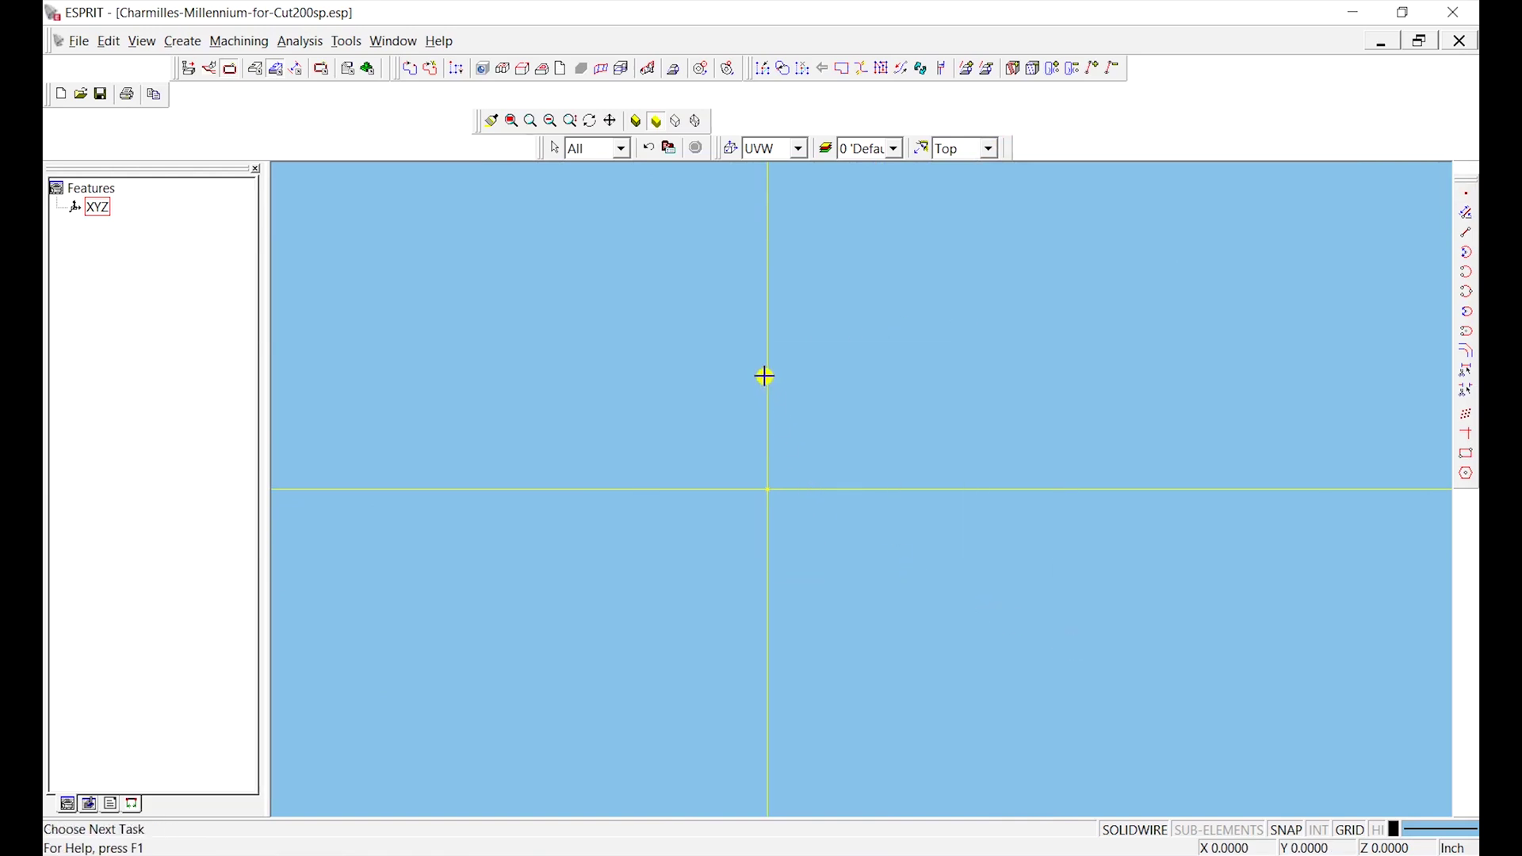
pyautogui.click(704, 374)
pyautogui.click(704, 374)
pyautogui.rightClick(786, 386)
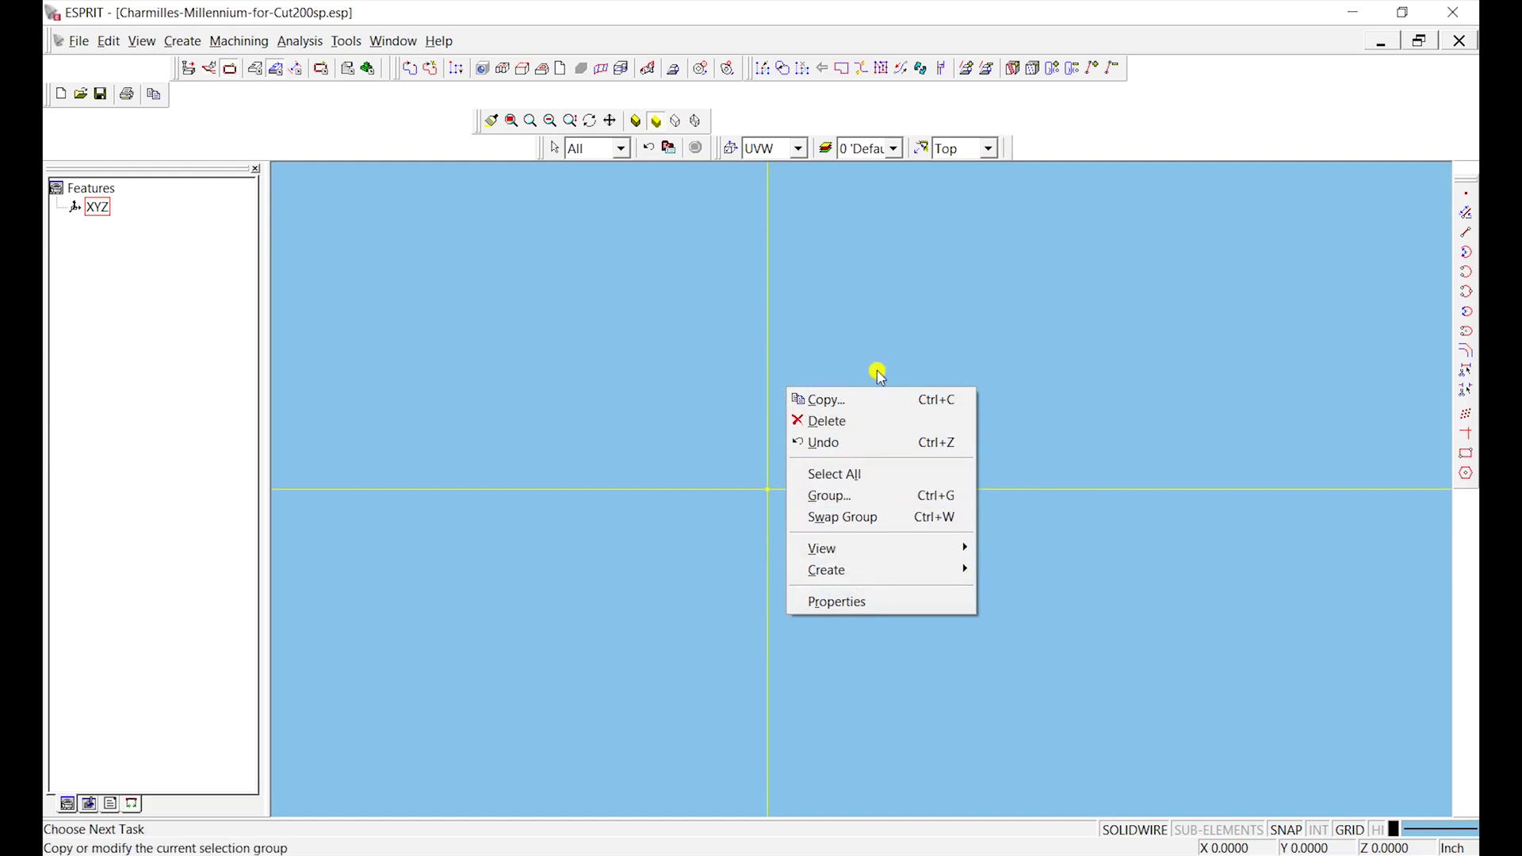
pyautogui.click(902, 307)
pyautogui.click(902, 307)
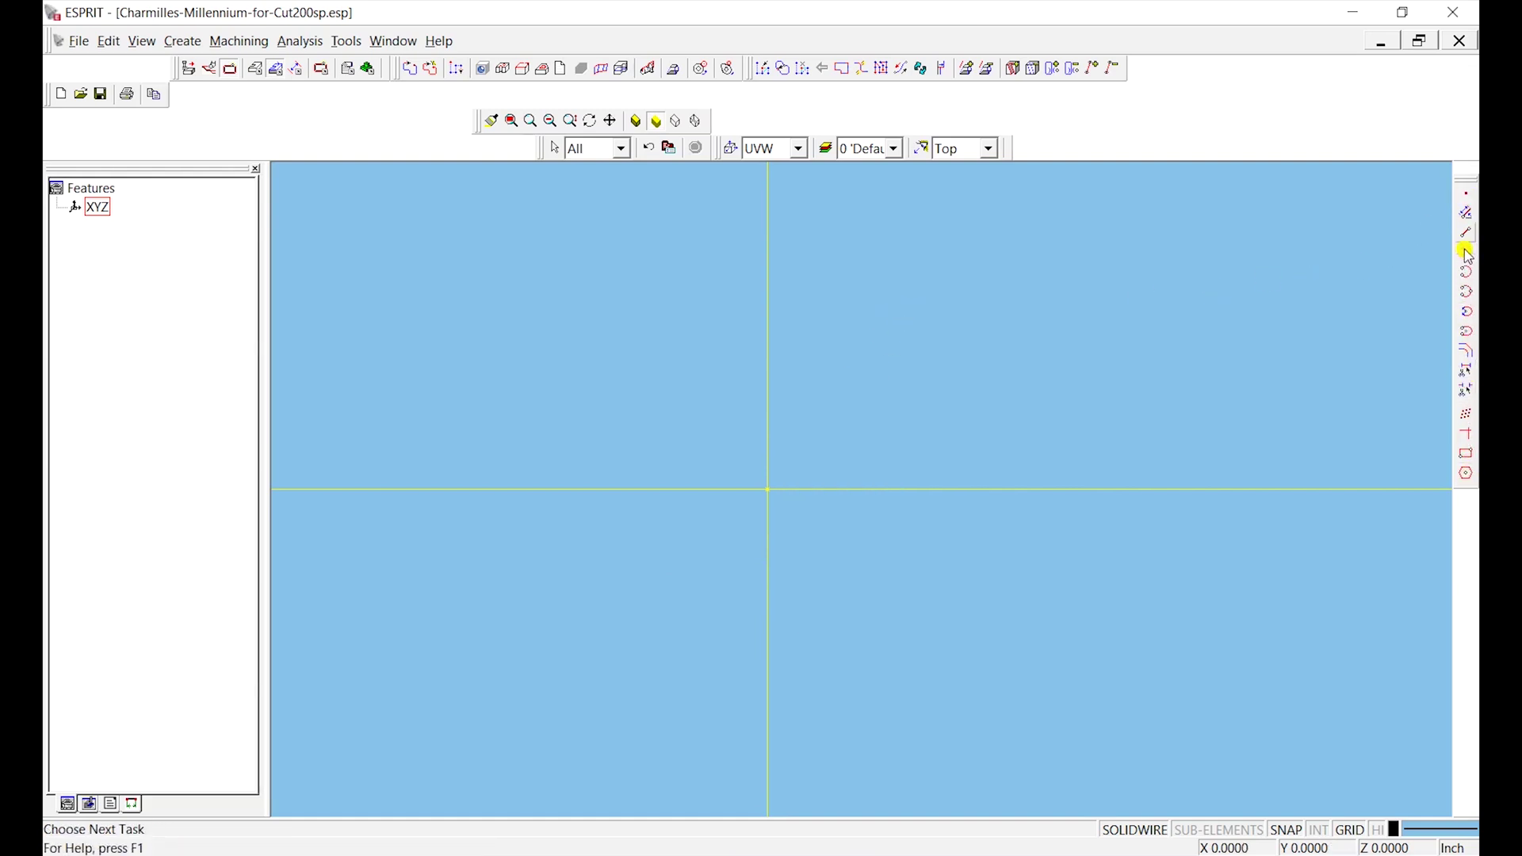
# Create Cartesian points at (-2,-2,0) and (2,2,0), then close the Point dialog.
pyautogui.click(1467, 196)
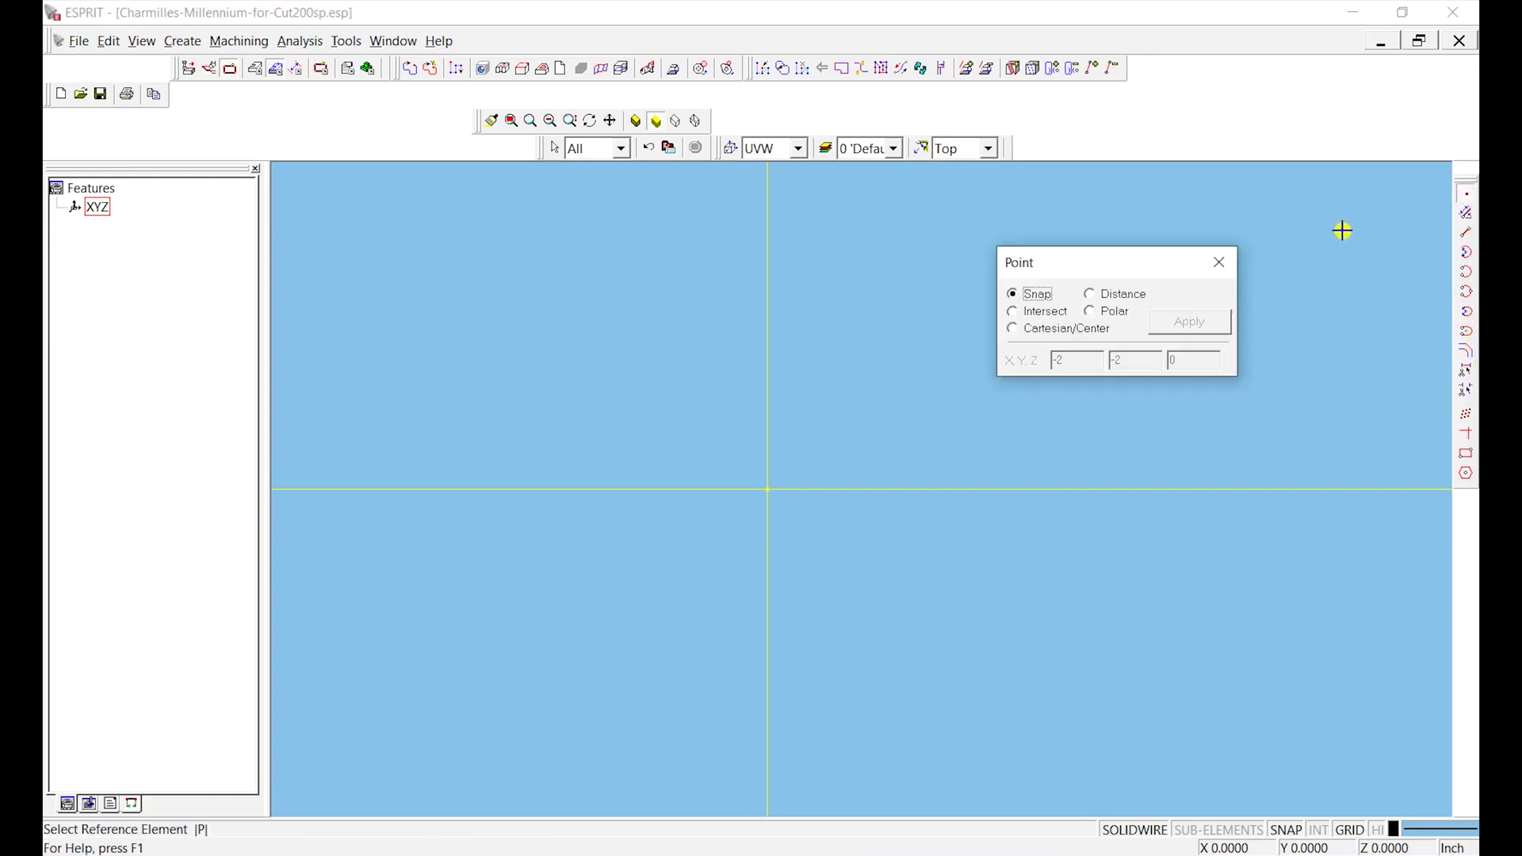
pyautogui.moveTo(1156, 253); pyautogui.dragTo(1043, 265)
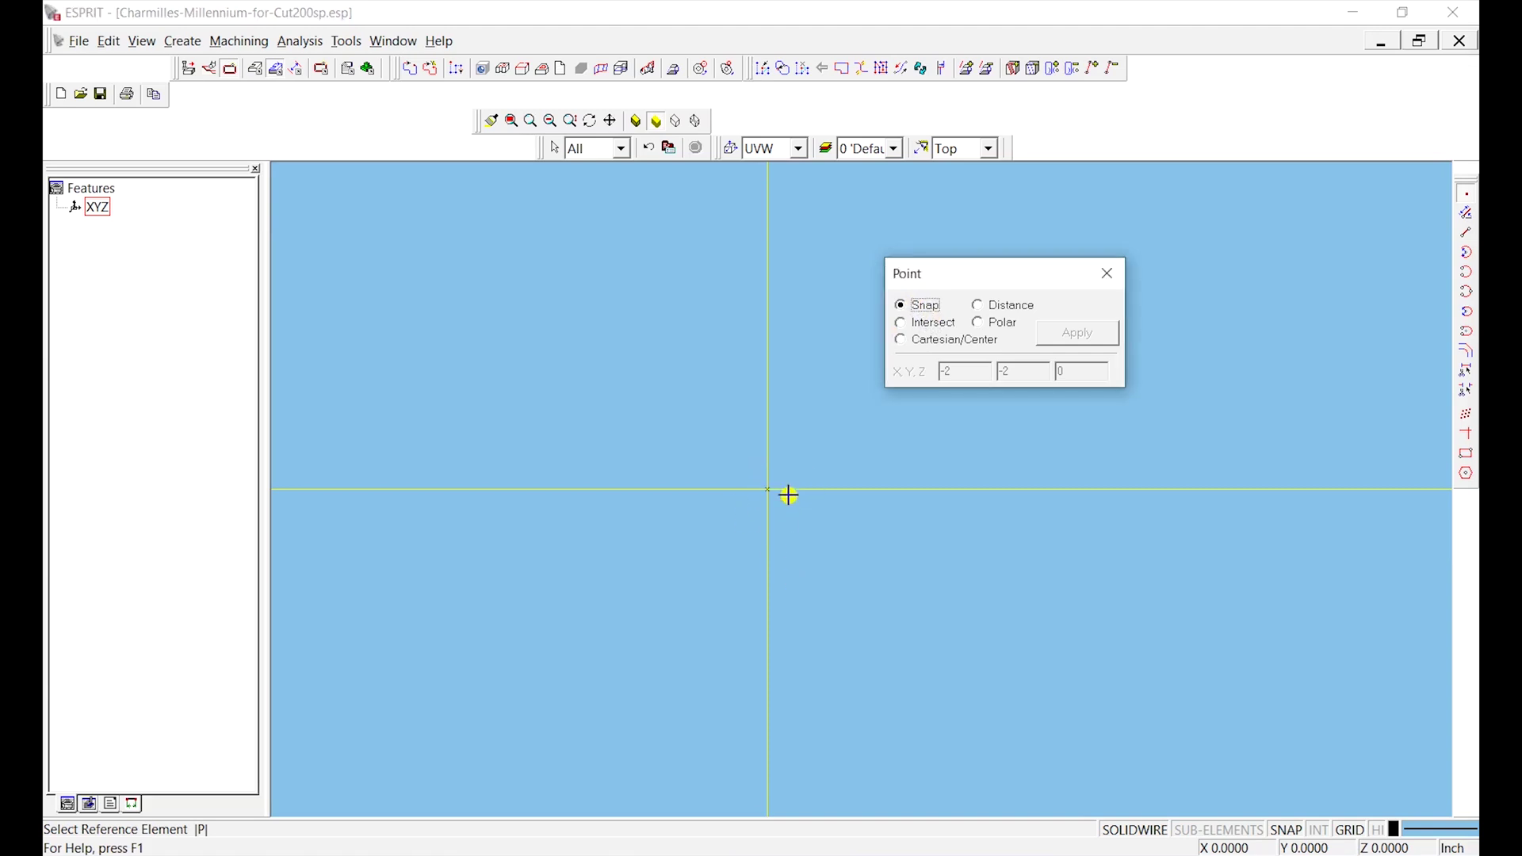
pyautogui.click(903, 341)
pyautogui.click(987, 325)
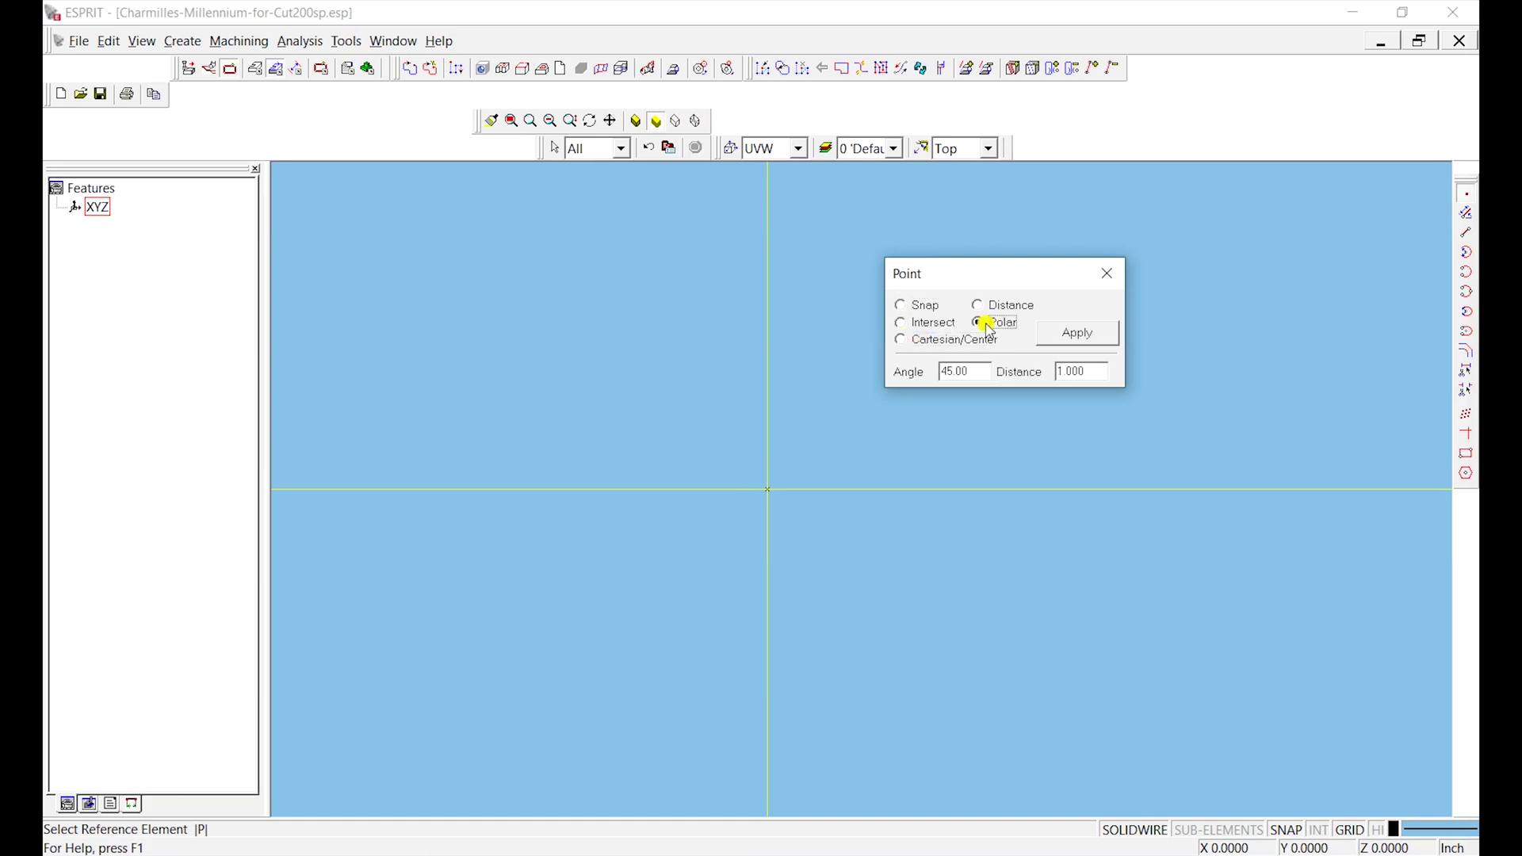
pyautogui.click(902, 343)
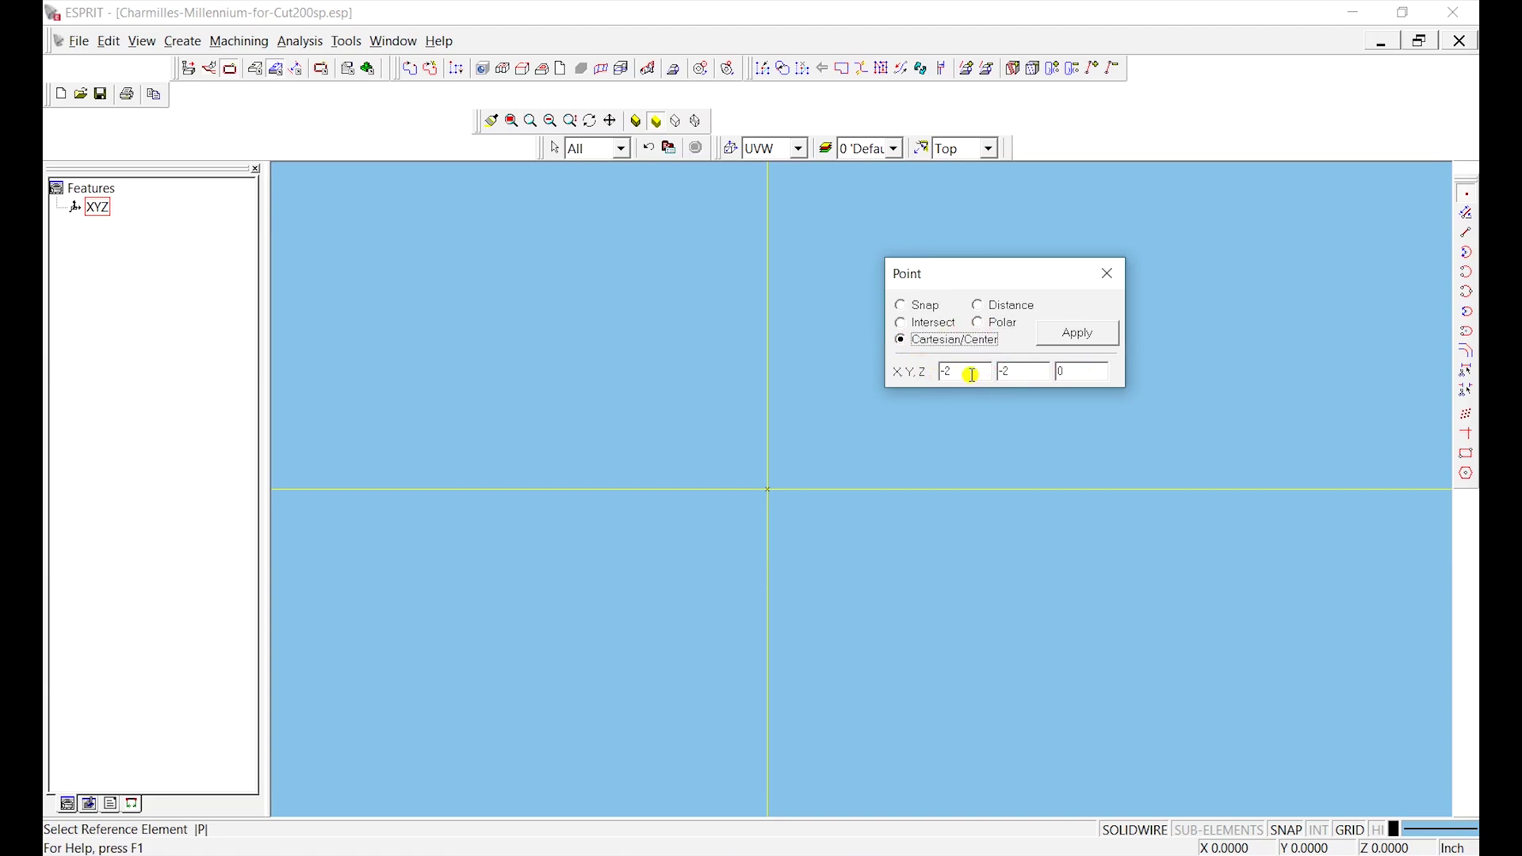
pyautogui.click(1078, 336)
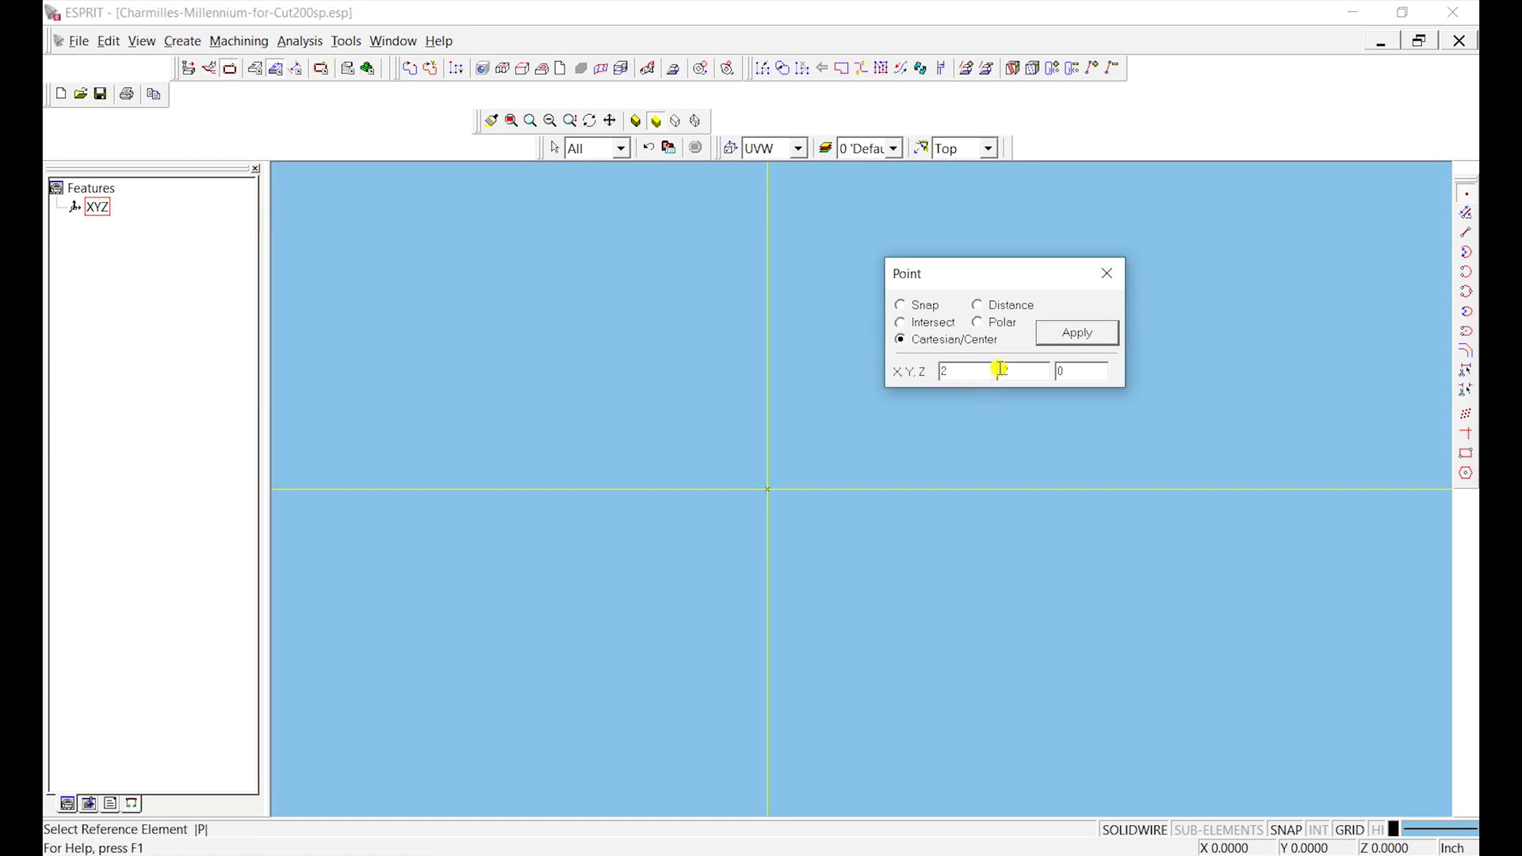
pyautogui.click(1074, 332)
pyautogui.click(1109, 284)
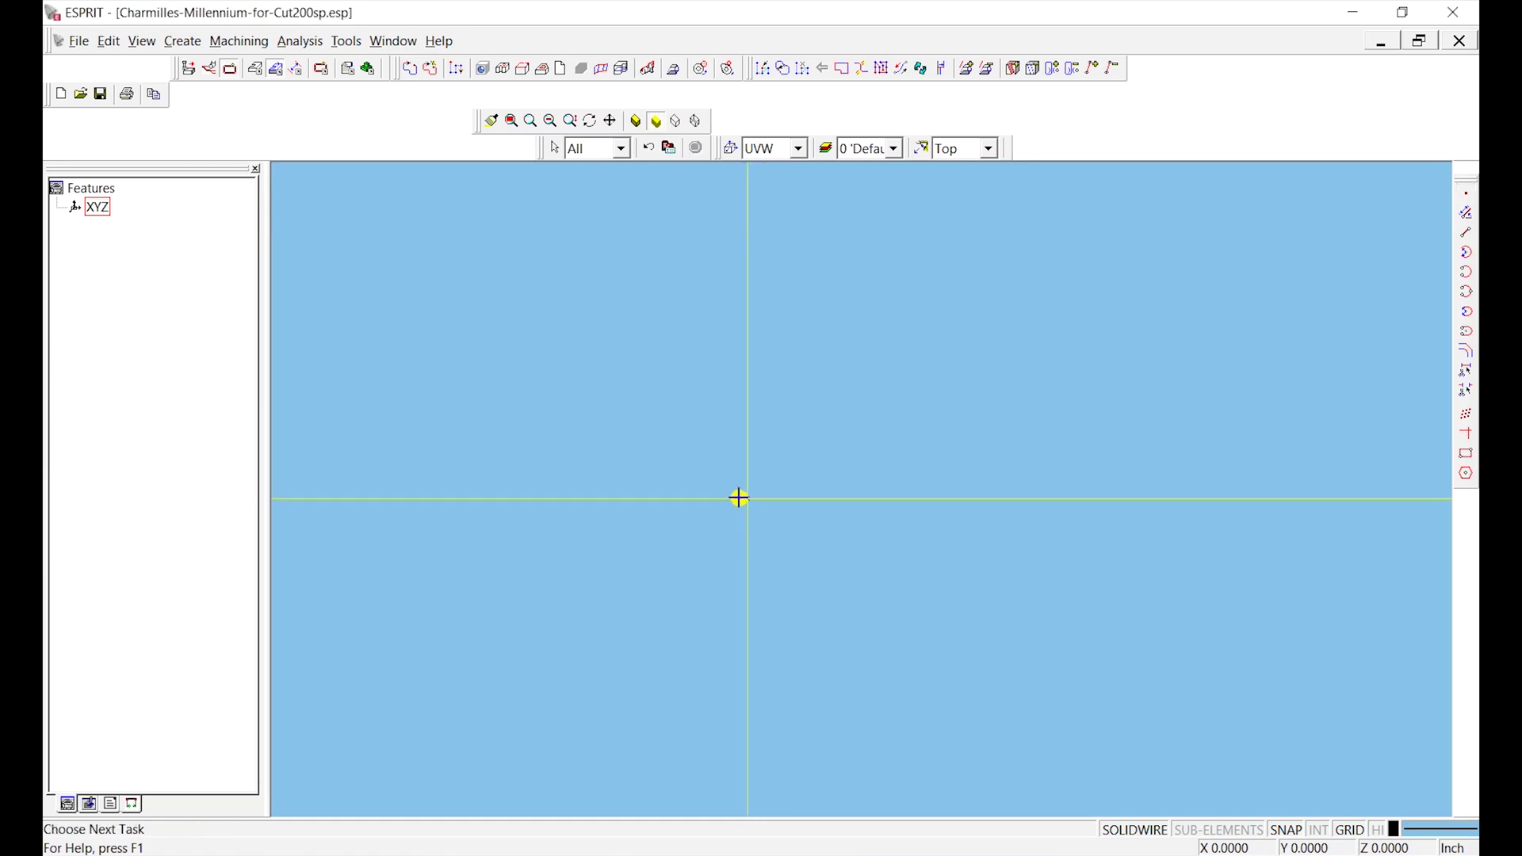
# Zoom out, pan the view right and switch to the Top view.
pyautogui.scroll(-2, 729, 493)
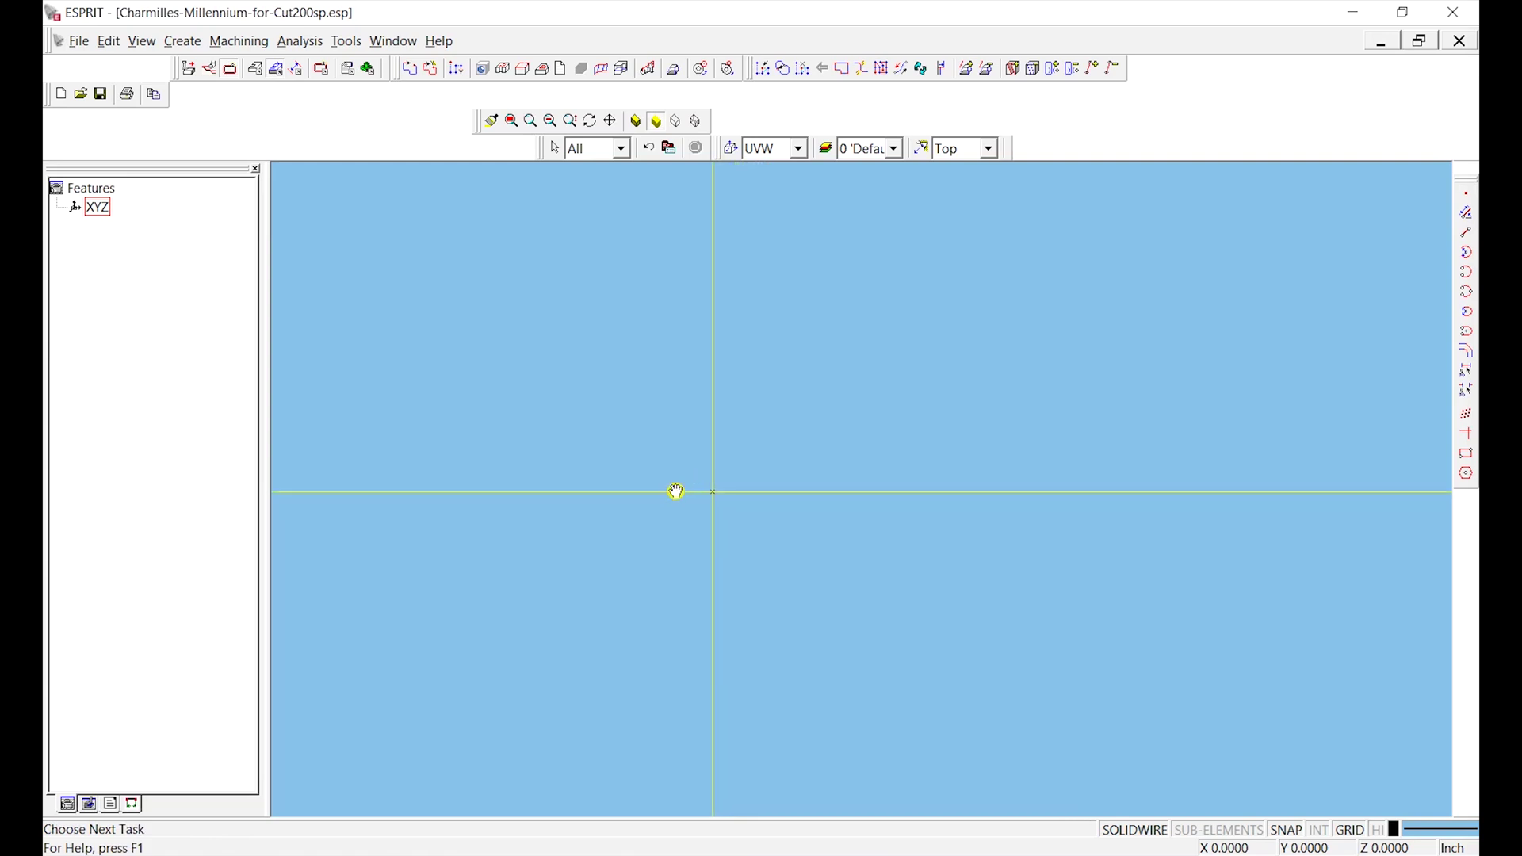
pyautogui.moveTo(676, 491); pyautogui.dragTo(969, 501, button='middle')
pyautogui.click(989, 150)
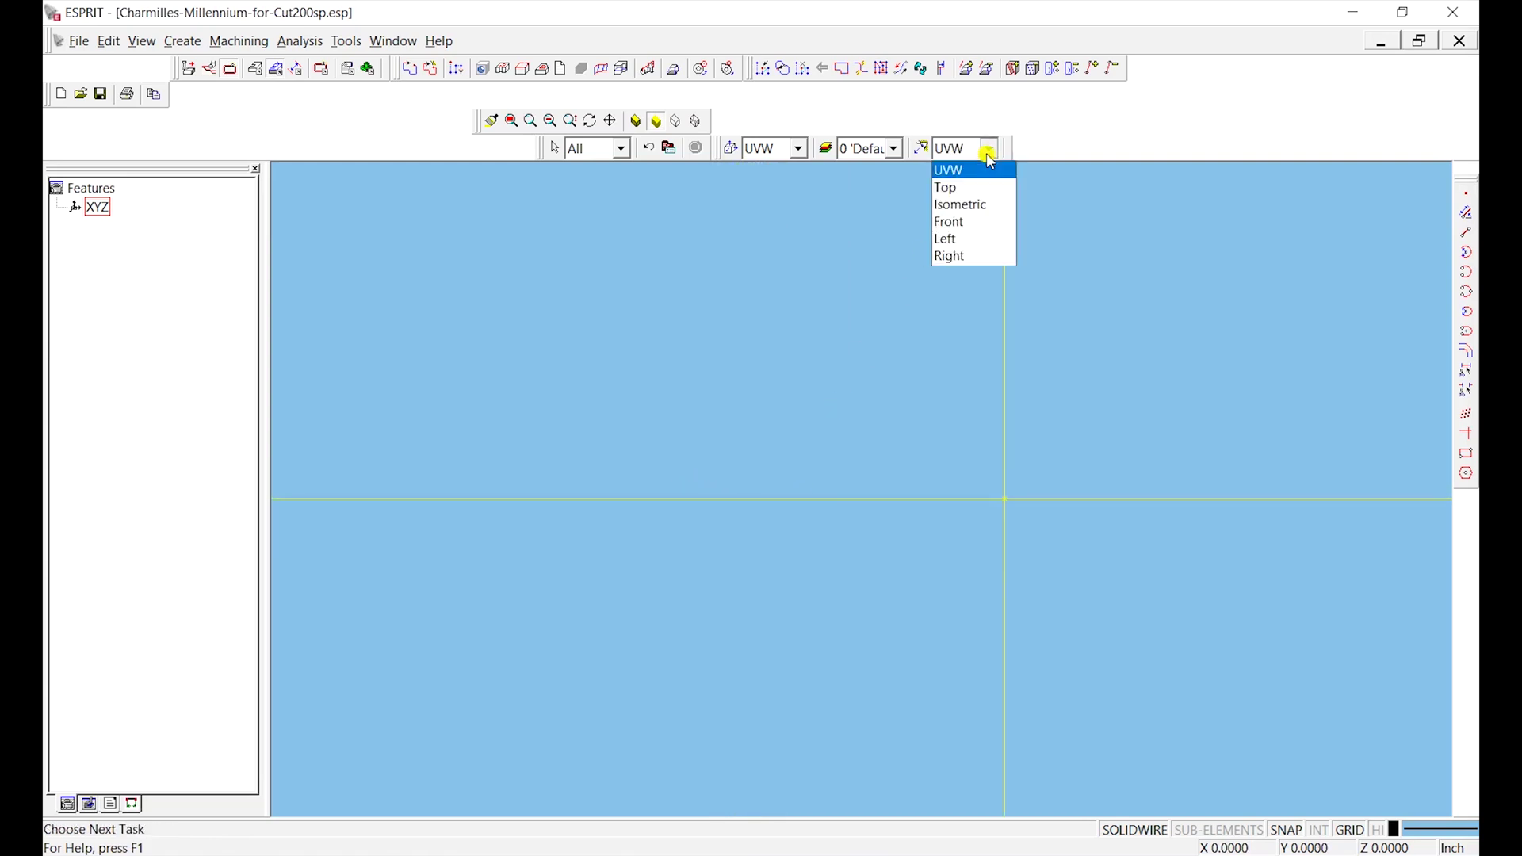
pyautogui.click(976, 188)
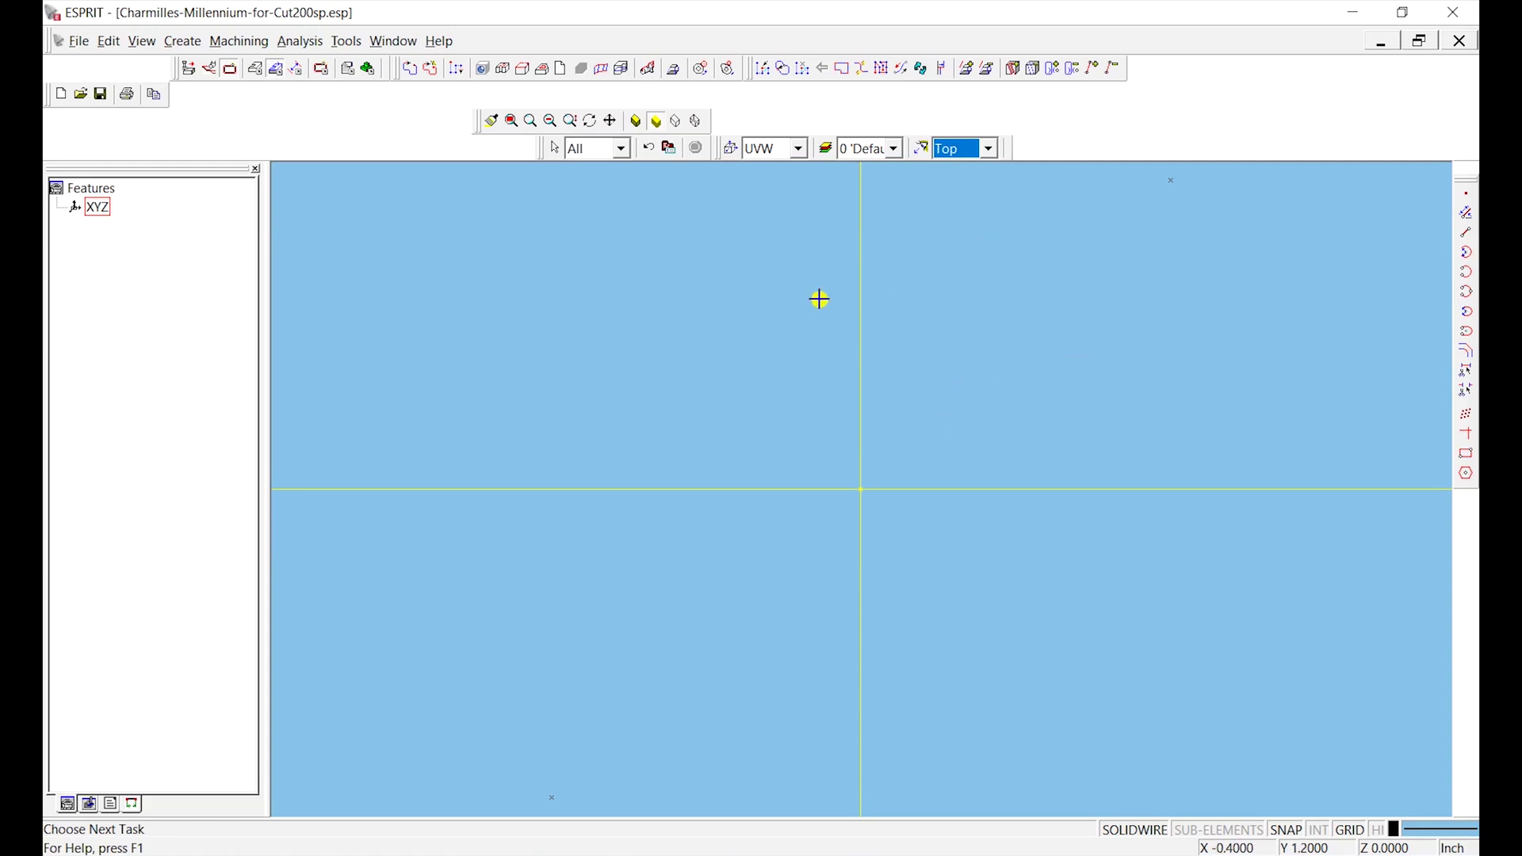
# Check the UVW, Left and Front views, return to Top, and pick the lower-left corner point.
pyautogui.click(990, 140)
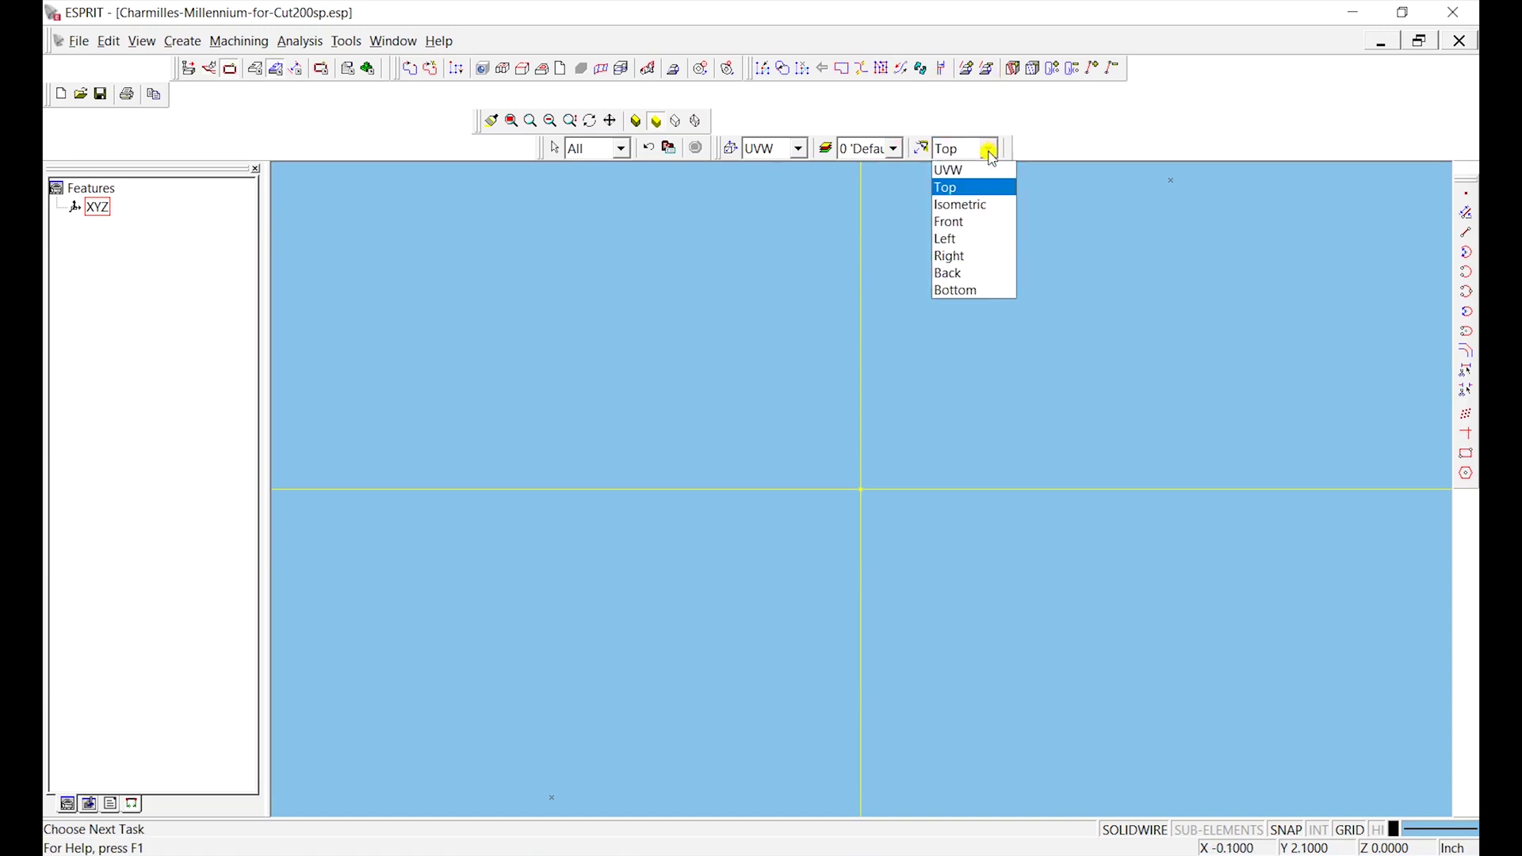
pyautogui.click(985, 167)
pyautogui.click(991, 149)
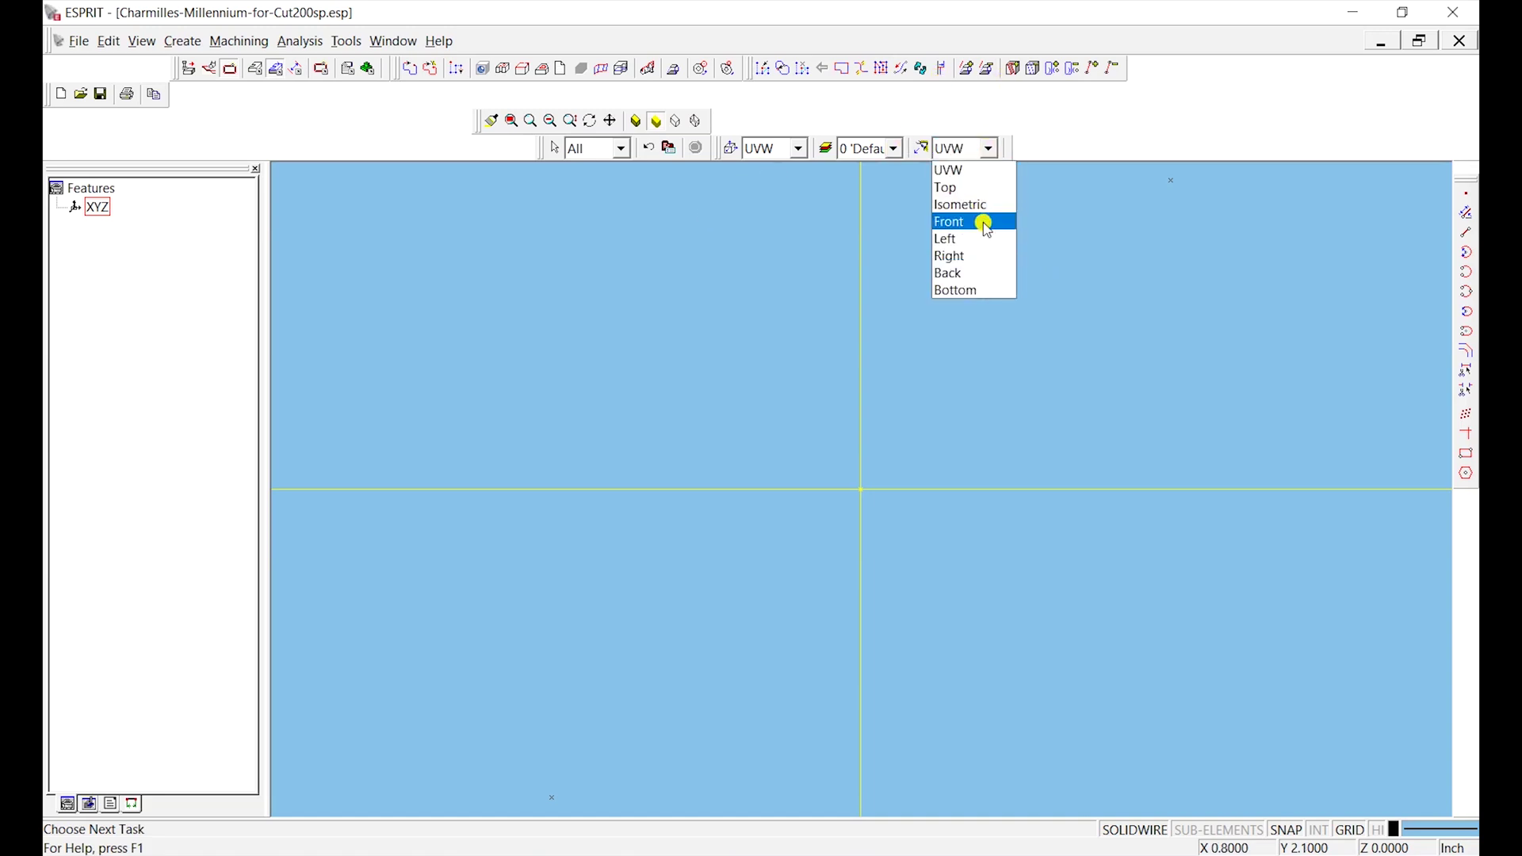
pyautogui.click(981, 235)
pyautogui.click(990, 149)
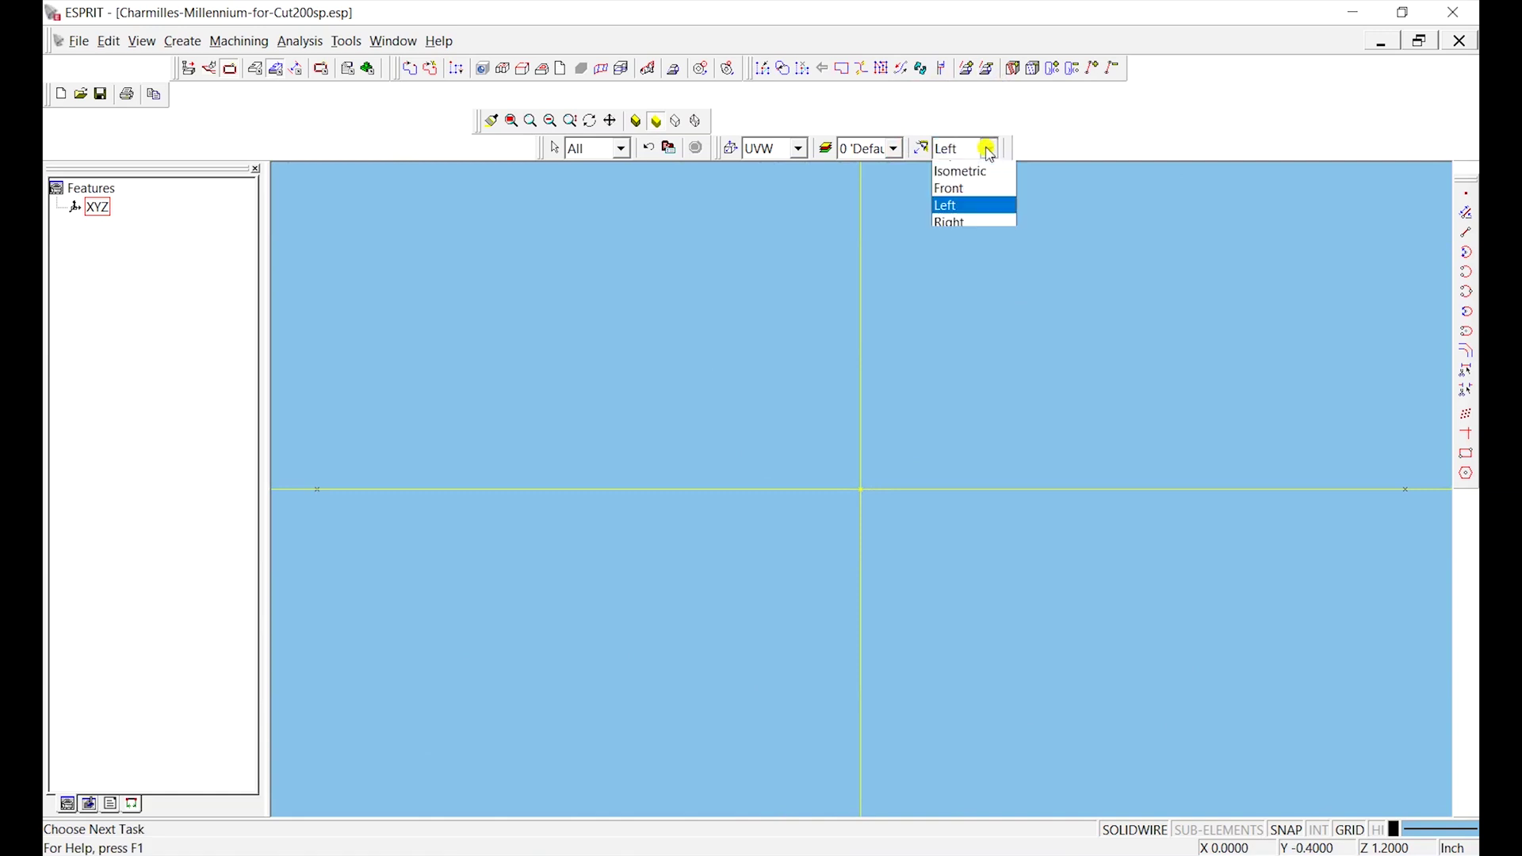
pyautogui.click(986, 226)
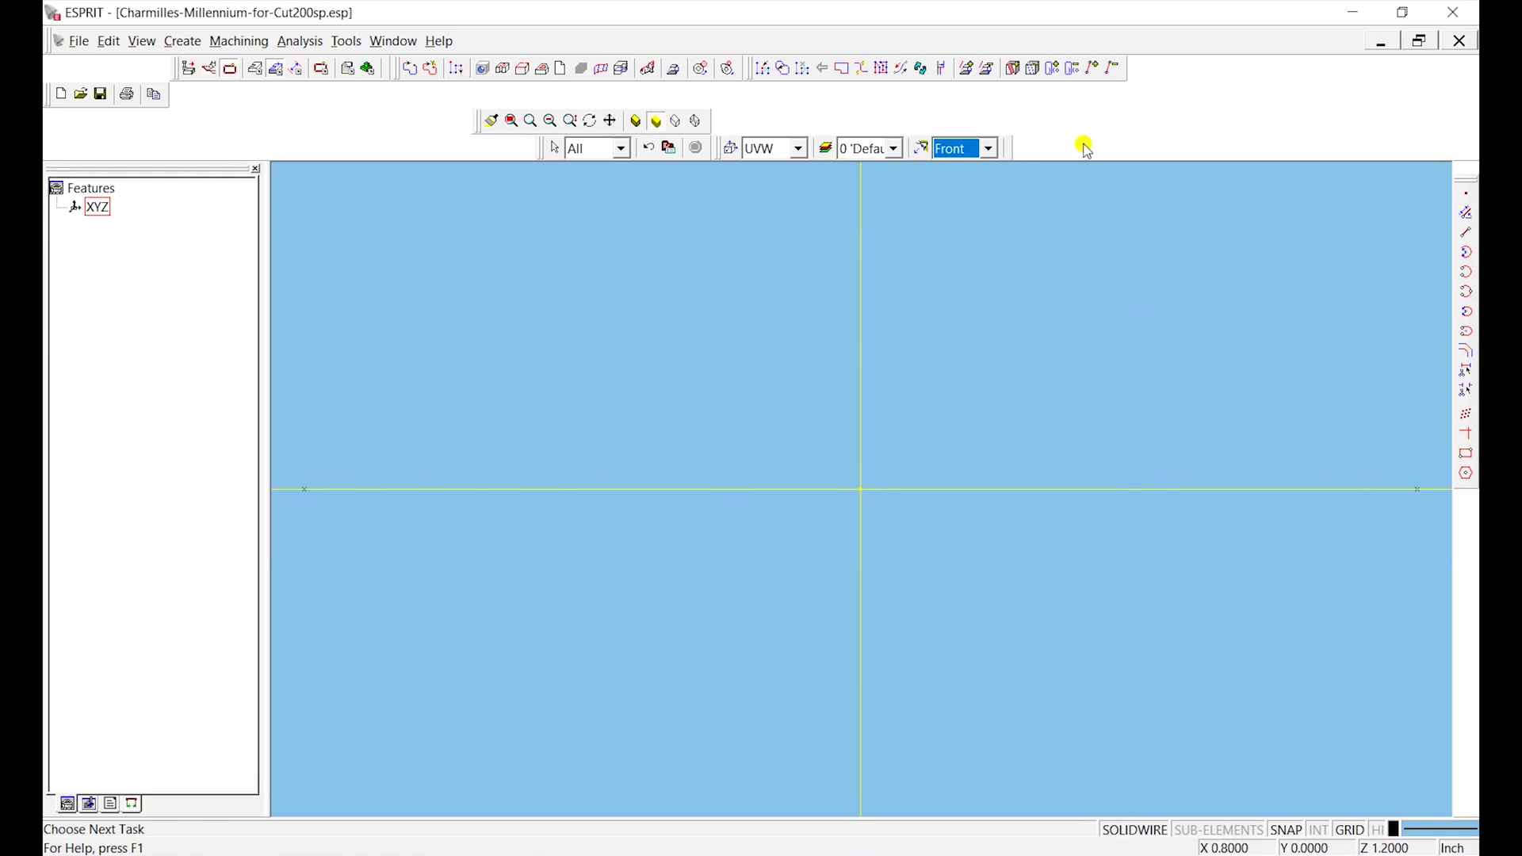
pyautogui.click(989, 149)
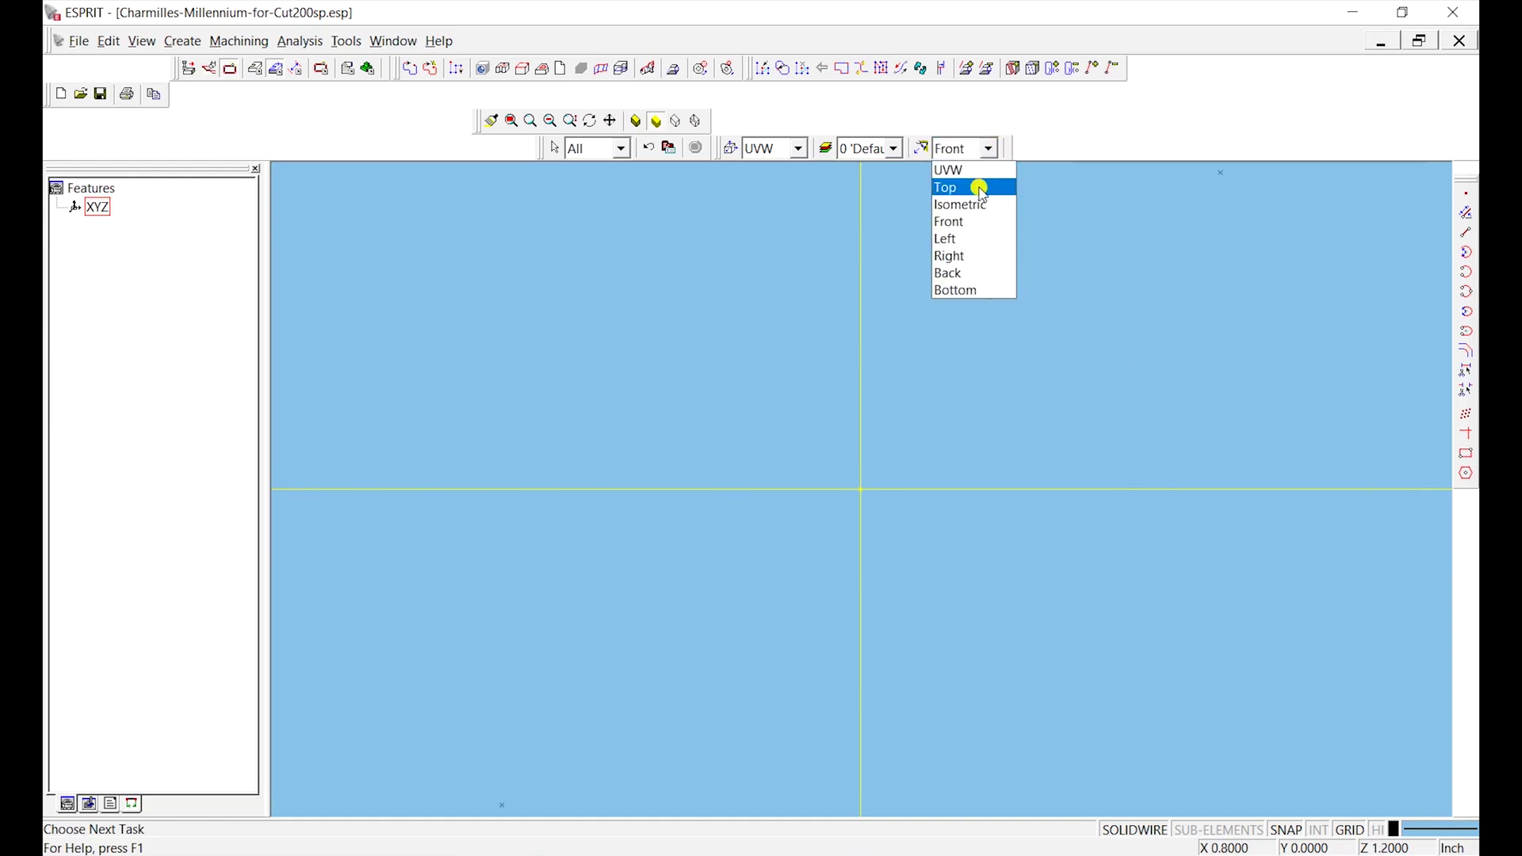
pyautogui.click(983, 190)
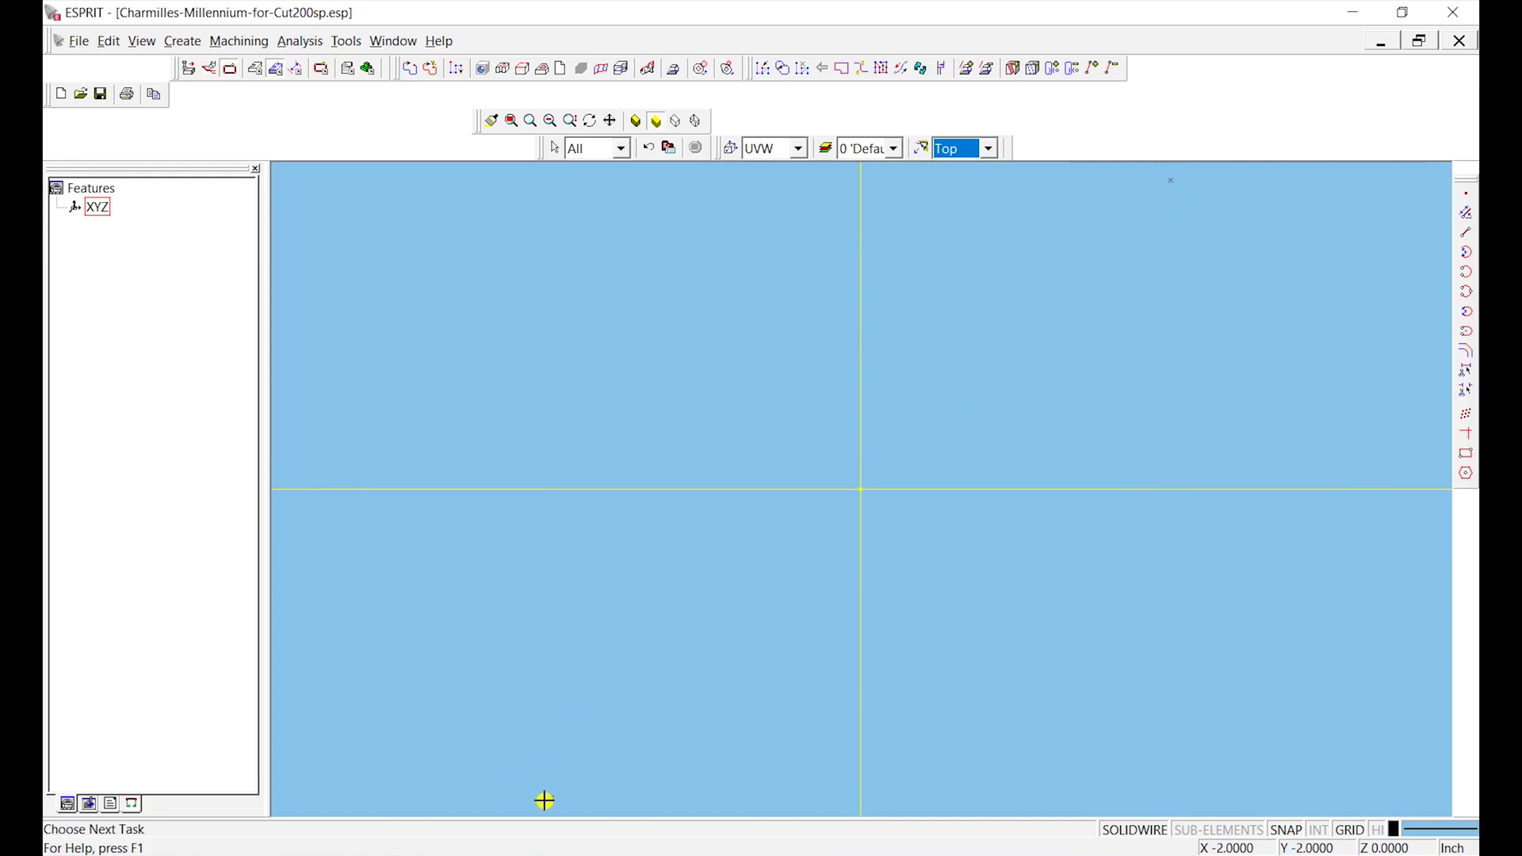
pyautogui.click(553, 797)
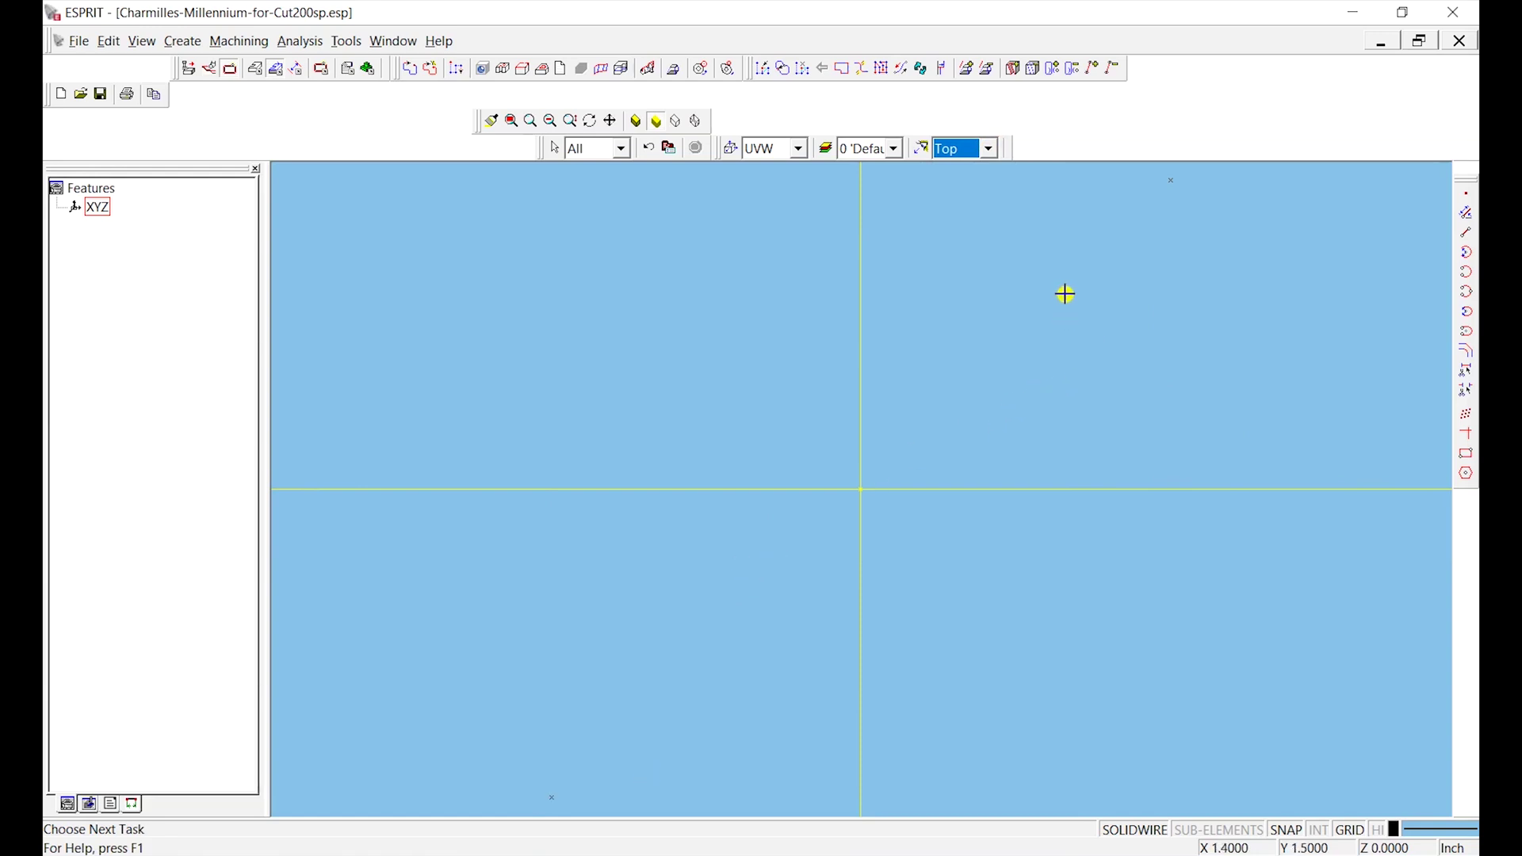
# Draw a rectangle from the (-2,-2) point to the (2,2) point, forming a 4 × 4 square.
pyautogui.click(1467, 456)
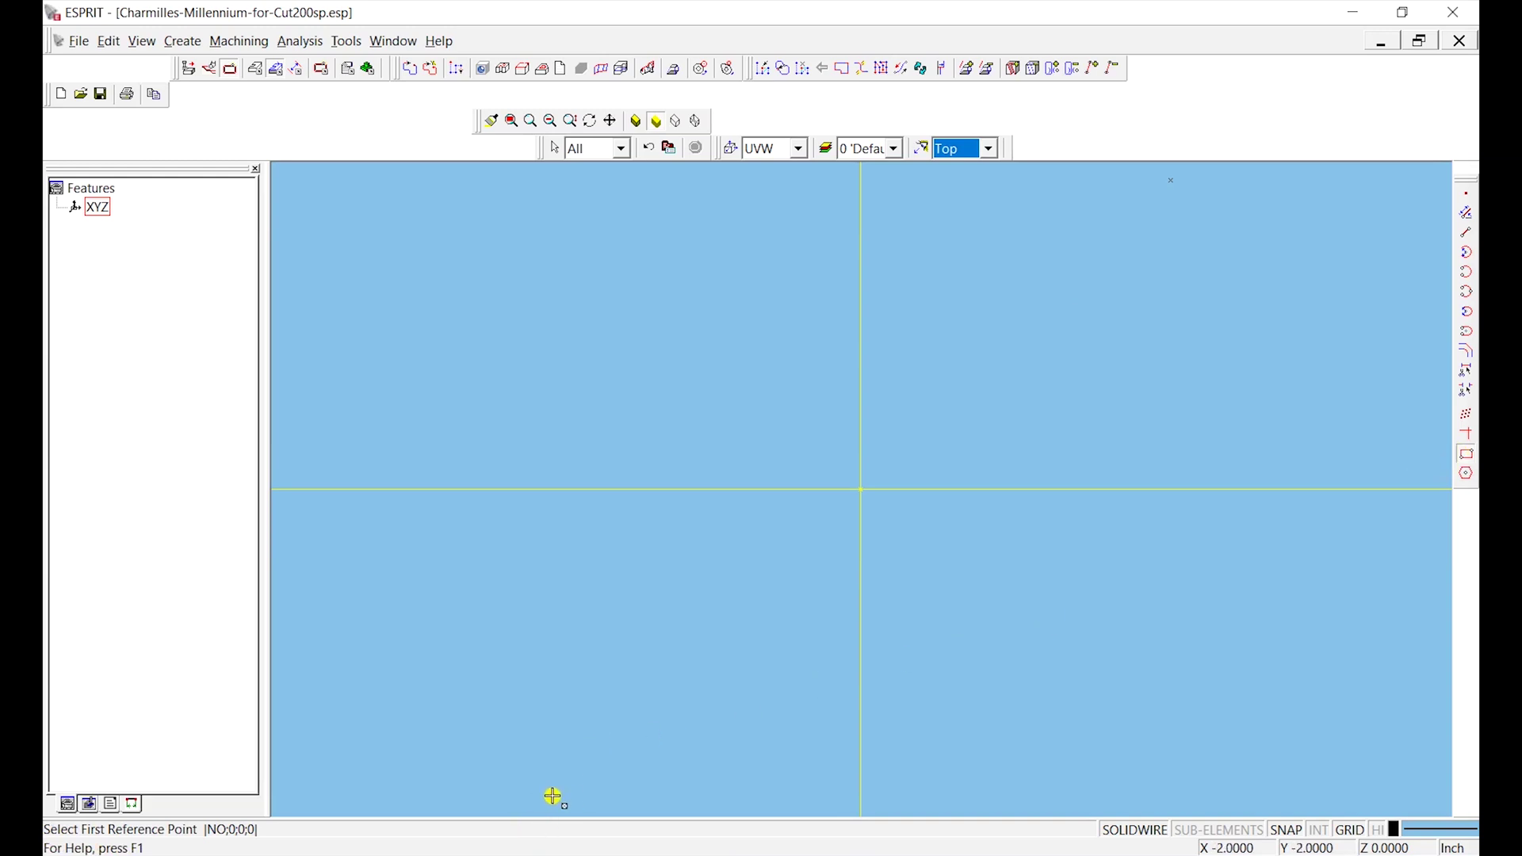
pyautogui.click(554, 797)
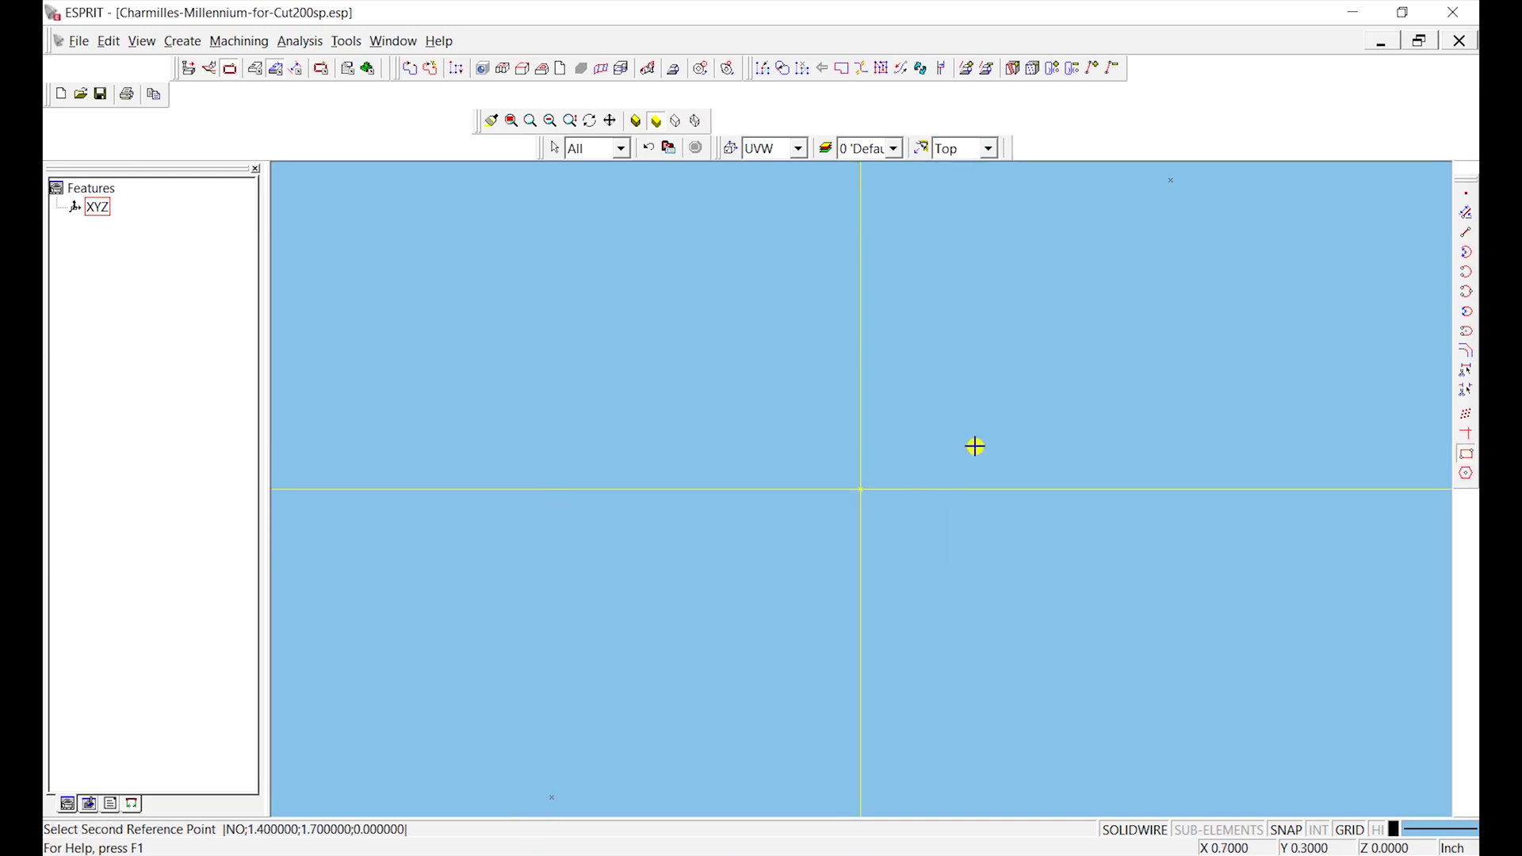
pyautogui.click(1170, 183)
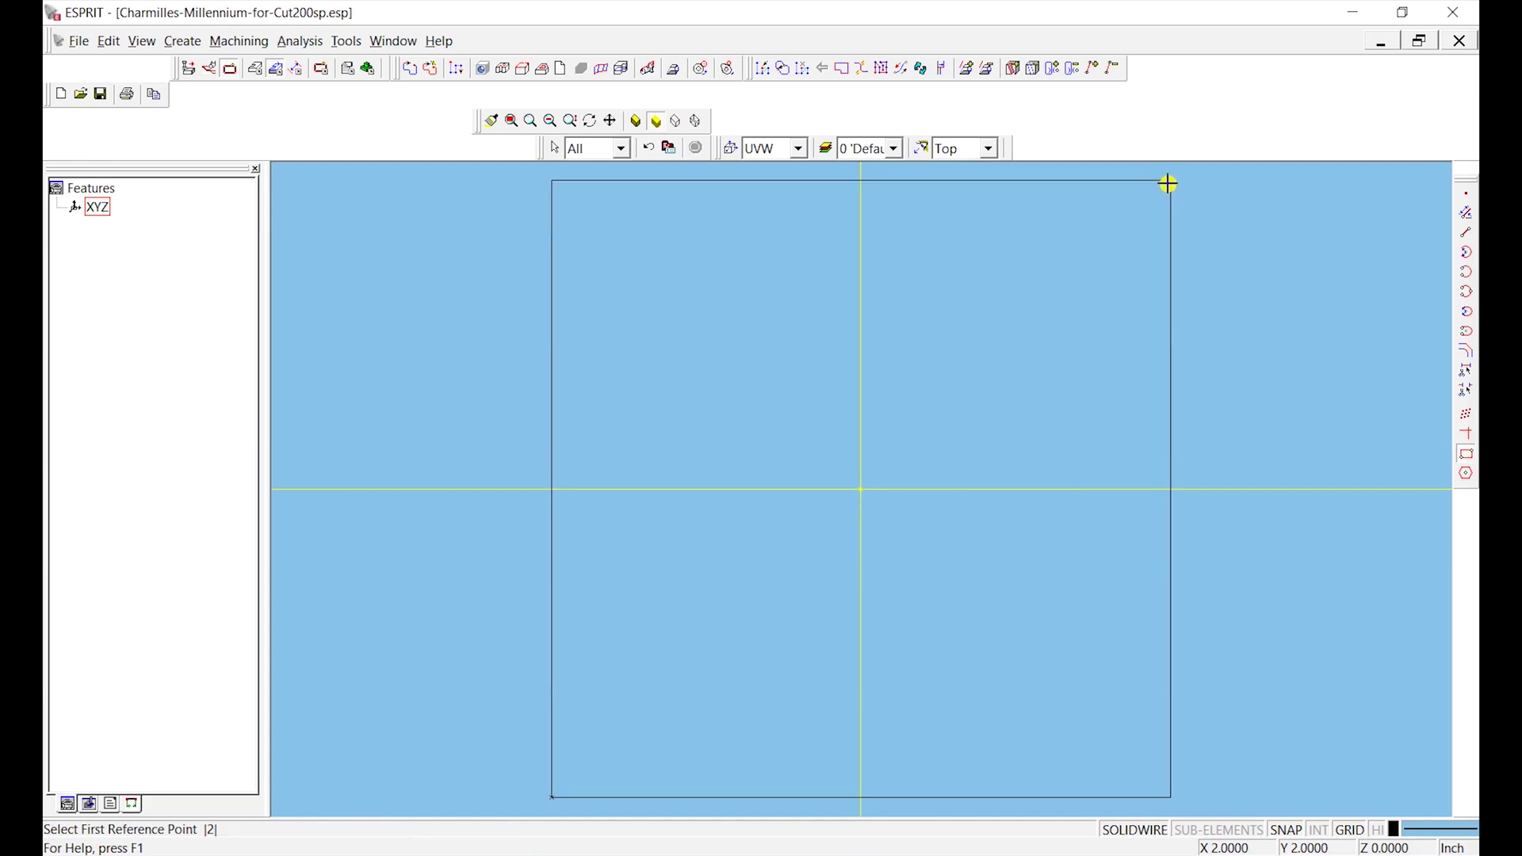
pyautogui.press('Escape')
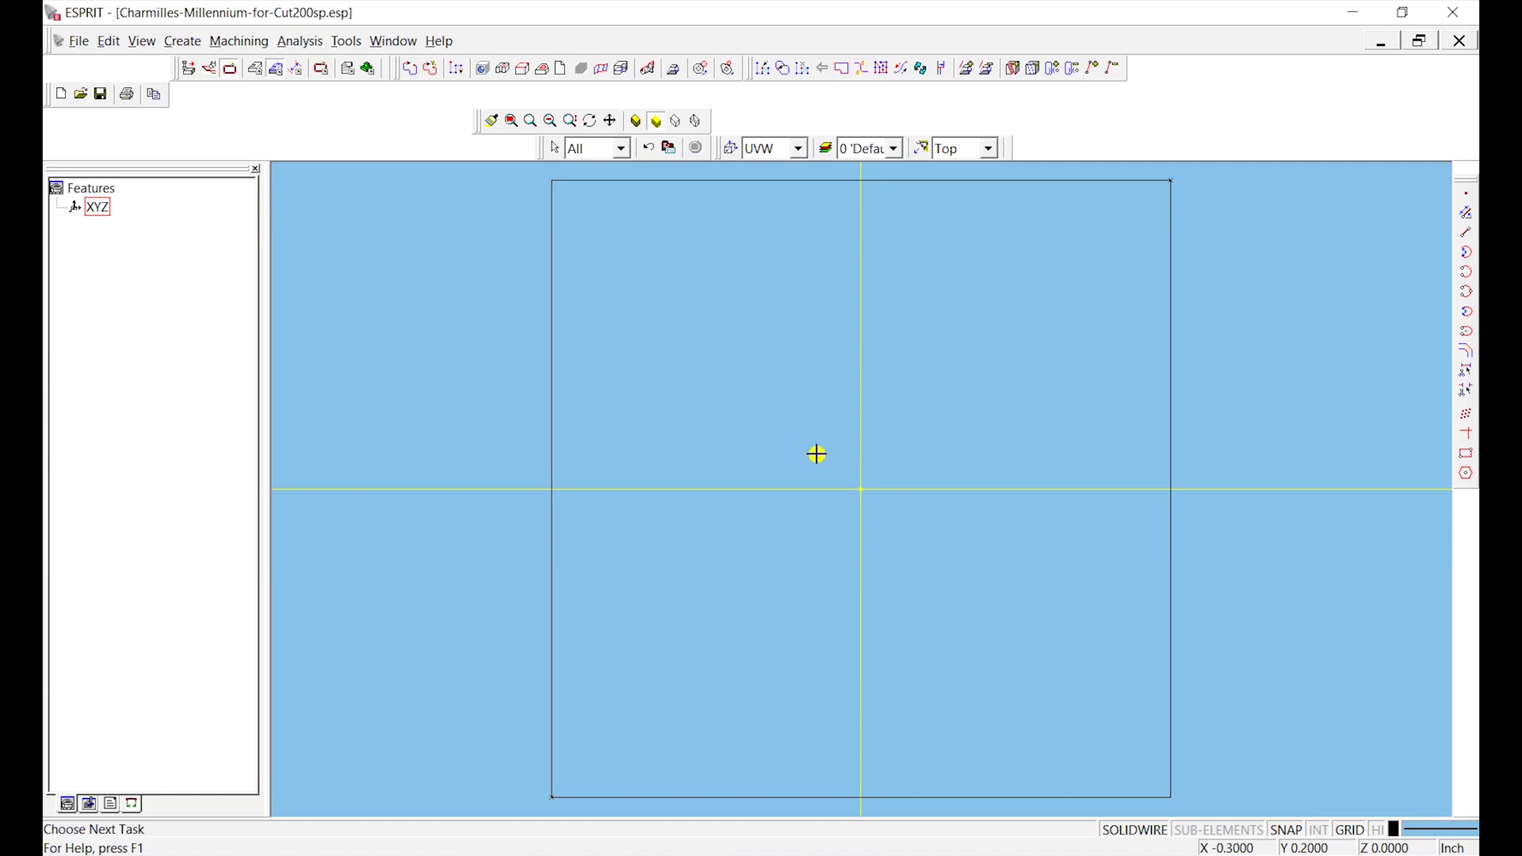
# Create a point at X 0, Y 0, Z 2 above the origin and close the Point dialog.
pyautogui.click(1468, 193)
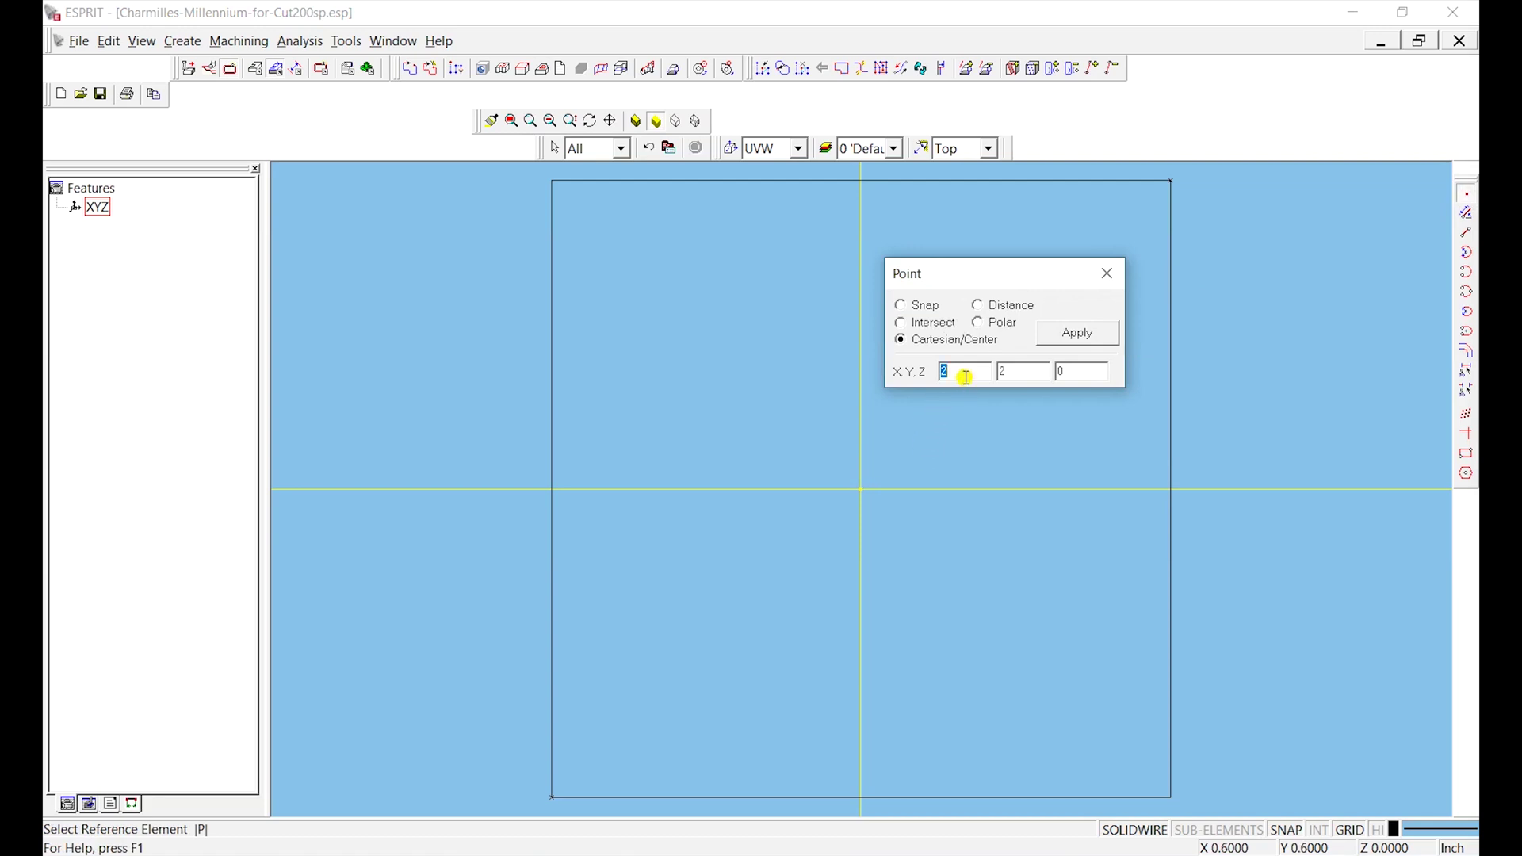
pyautogui.press('BackSpace')
pyautogui.press('BackSpace')
pyautogui.click(1081, 337)
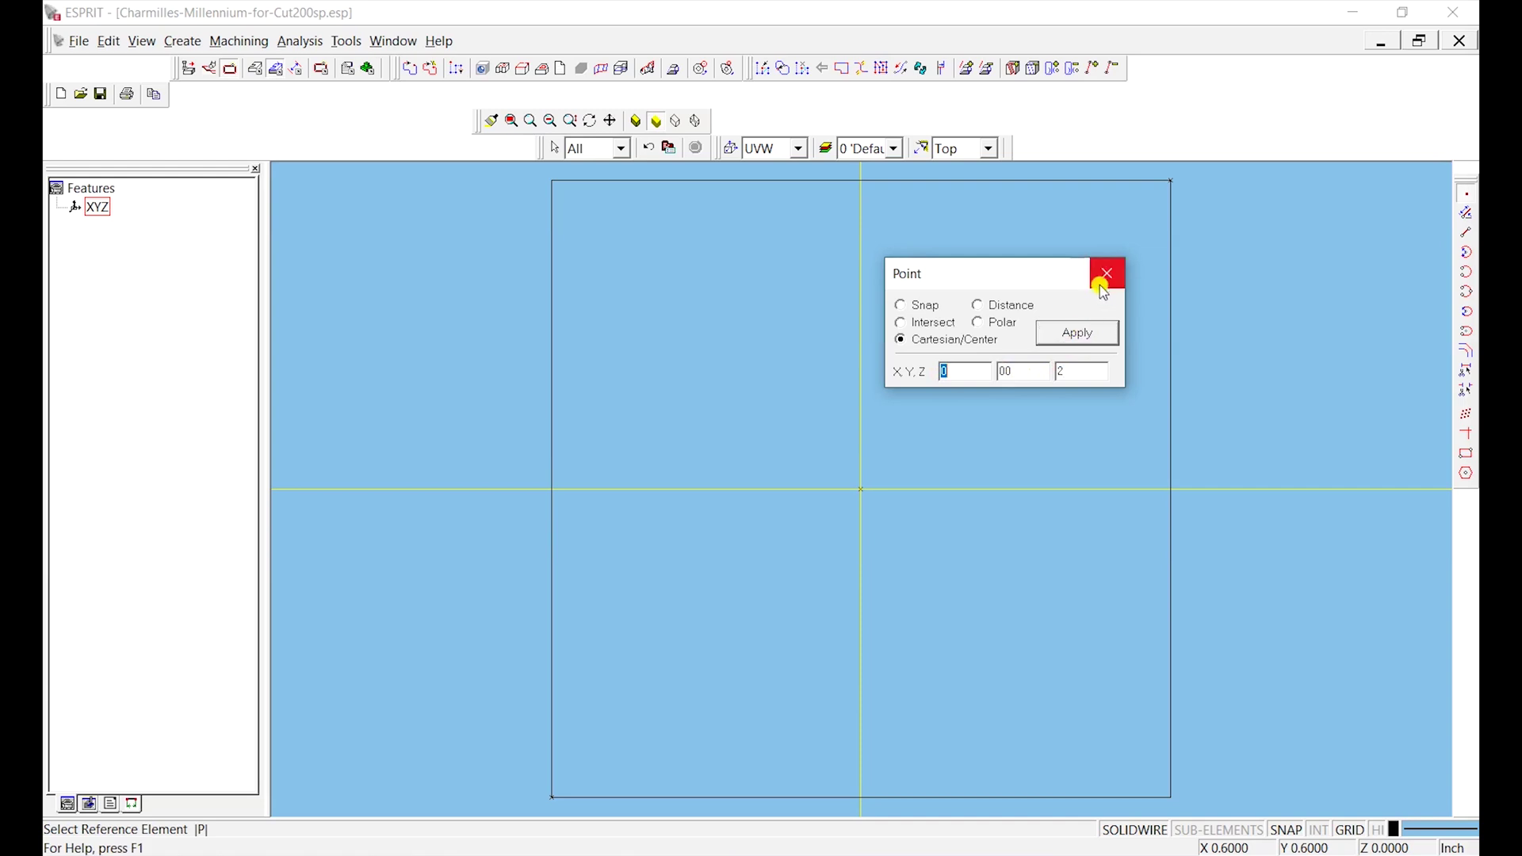
pyautogui.click(1108, 274)
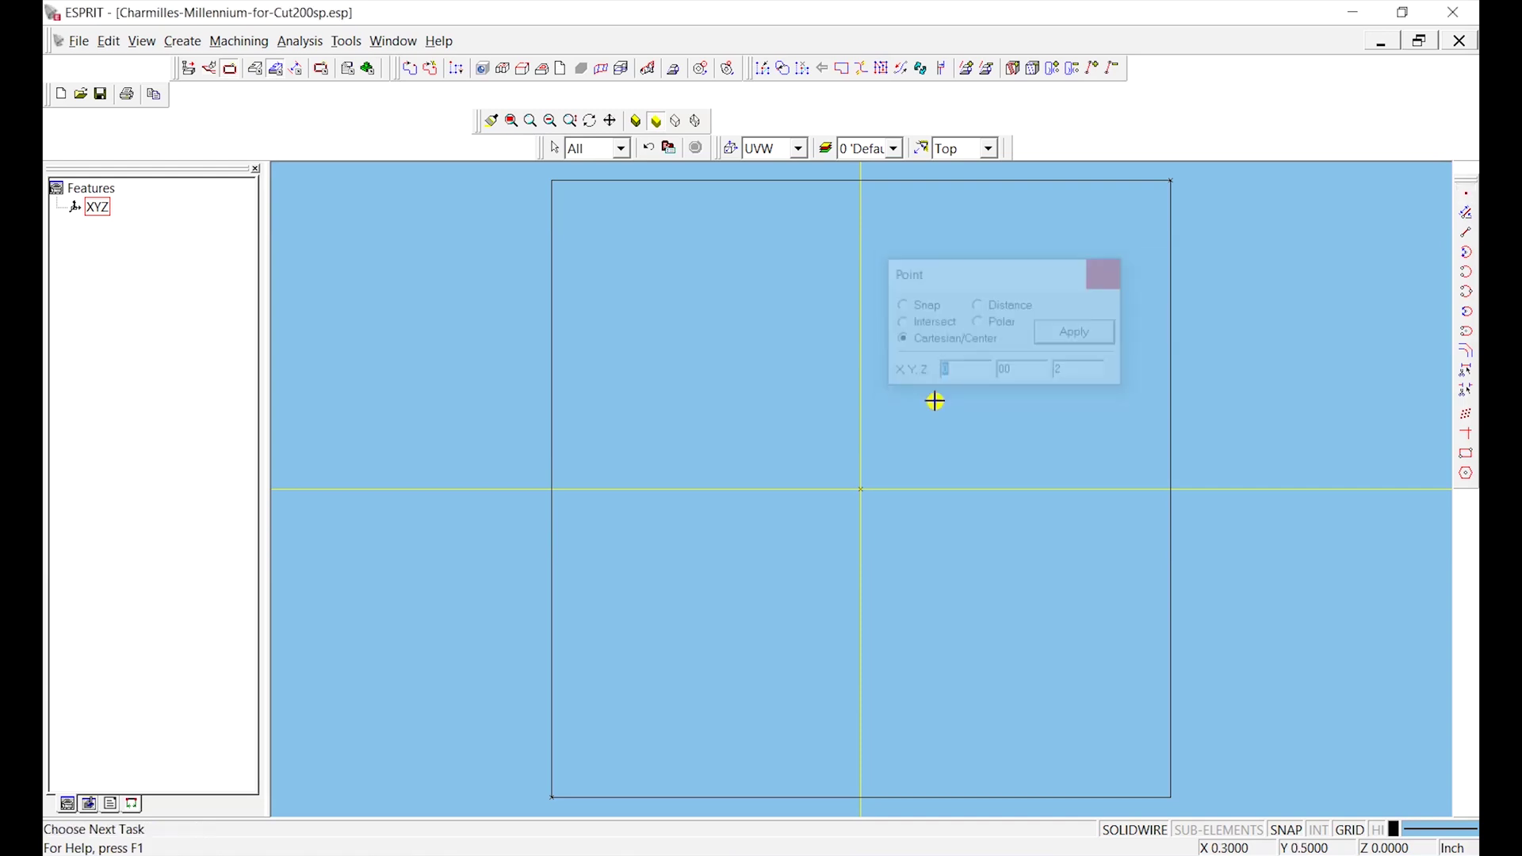
# Draw a line from the apex to the square's top-right corner, checking it in Front view.
pyautogui.click(991, 150)
pyautogui.click(970, 221)
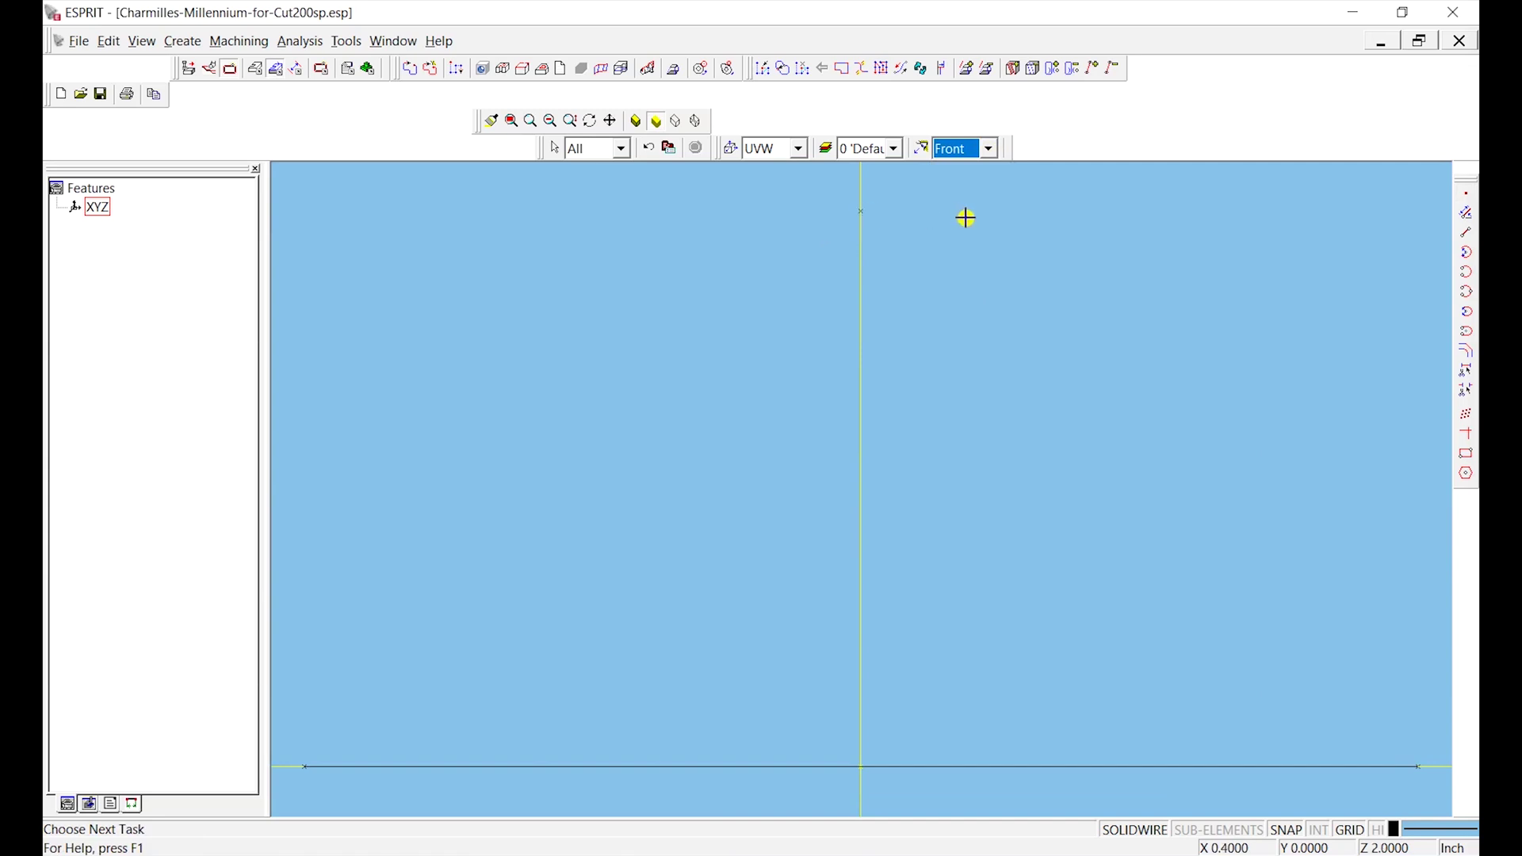
pyautogui.click(991, 149)
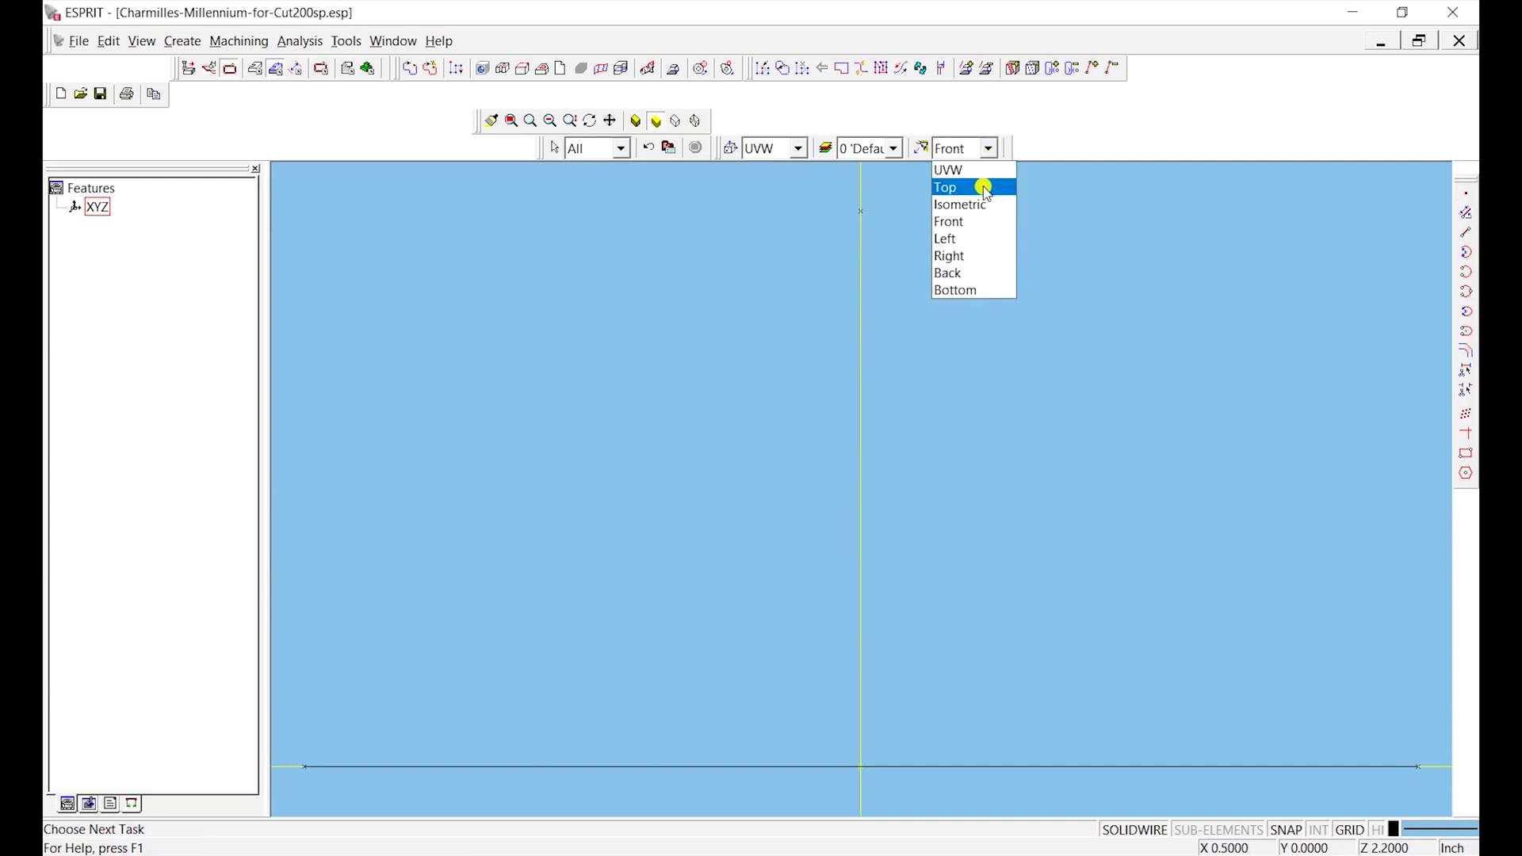
pyautogui.click(988, 190)
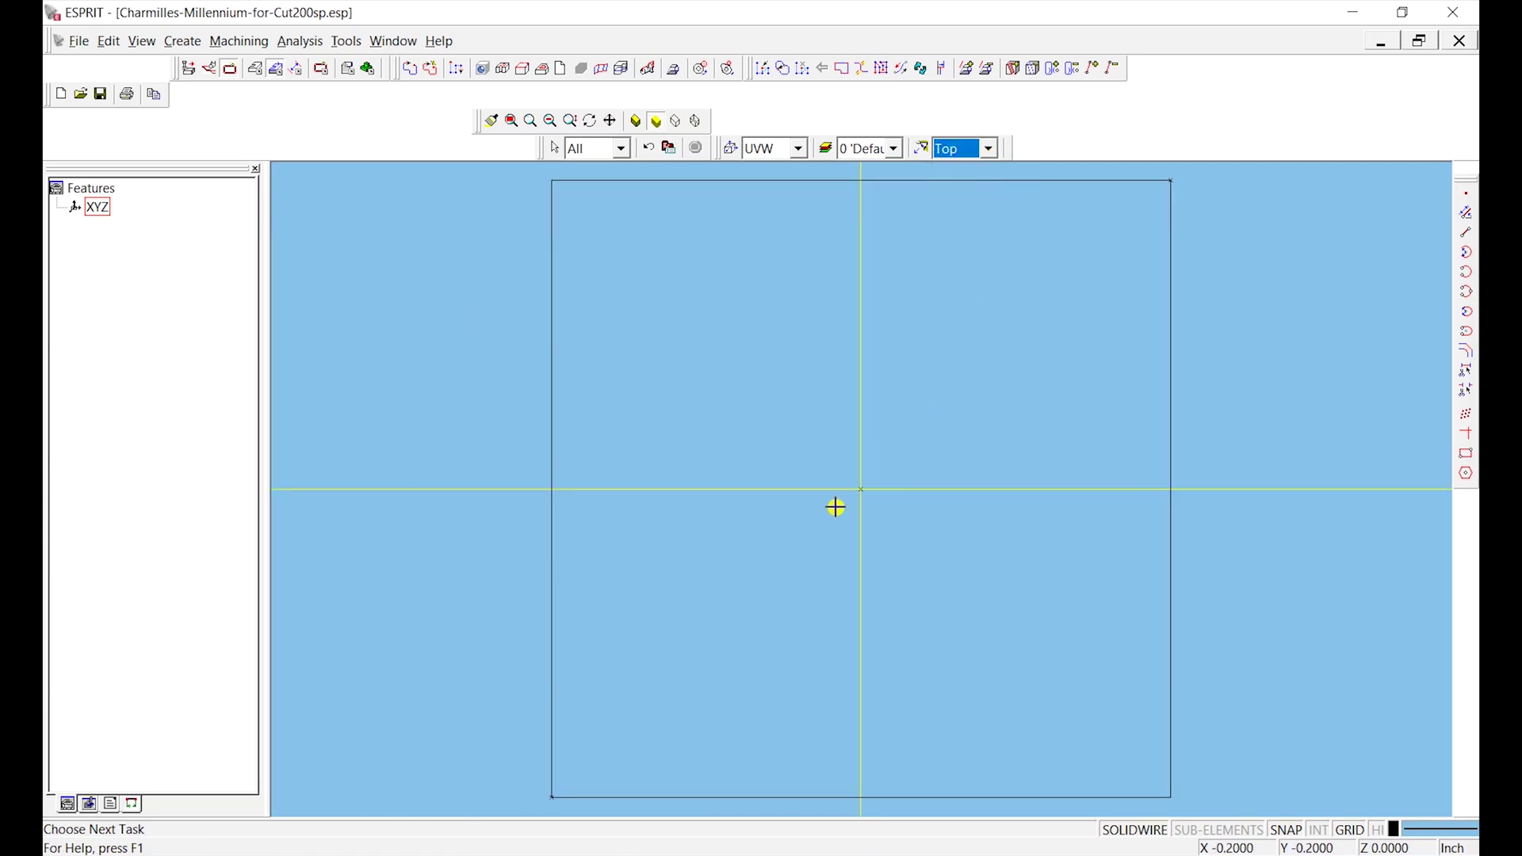
pyautogui.click(1467, 233)
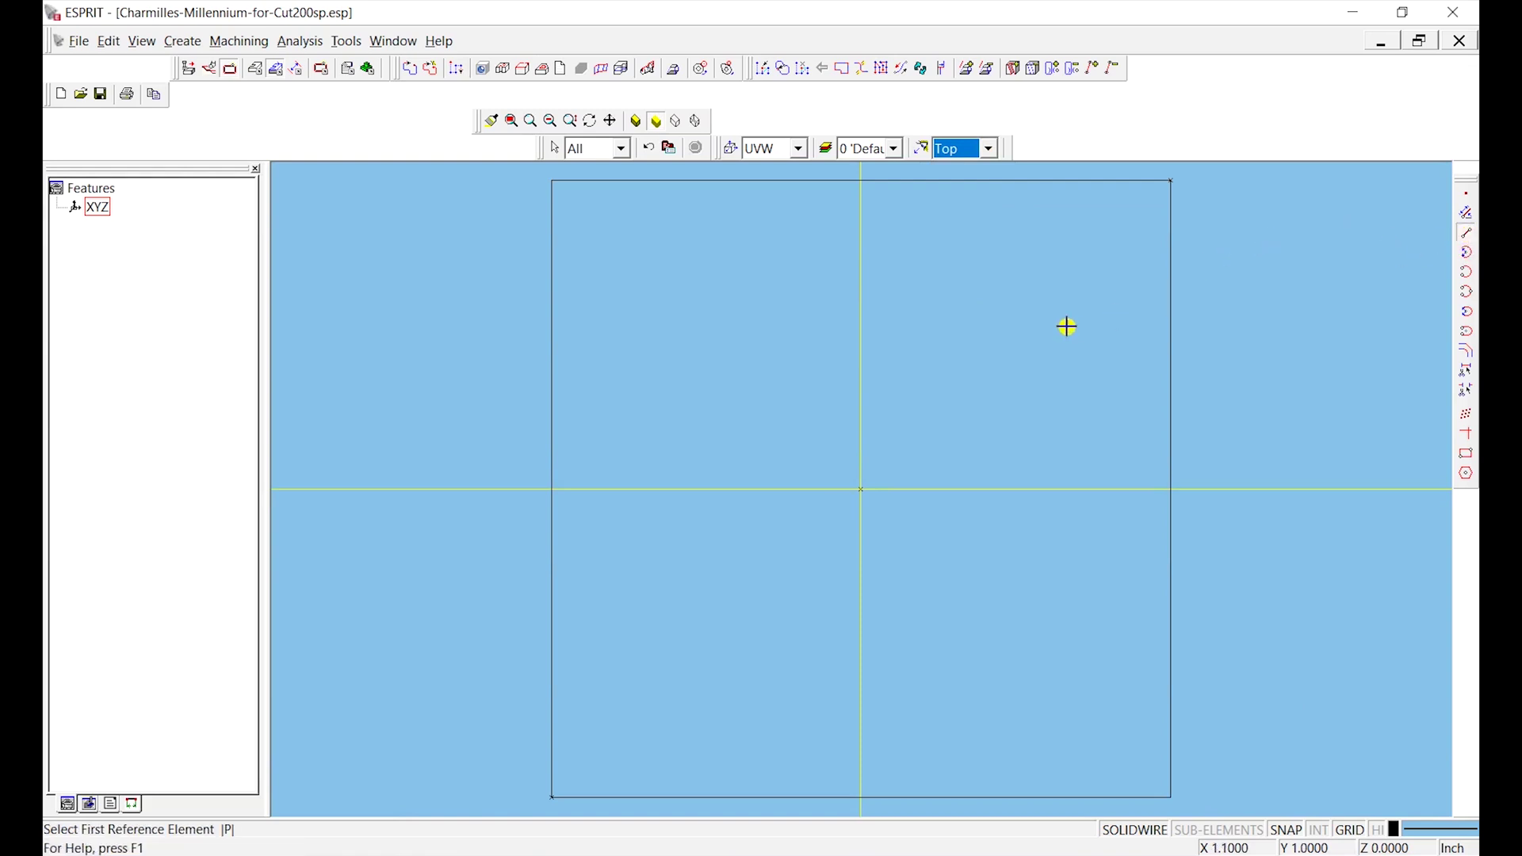
pyautogui.click(864, 489)
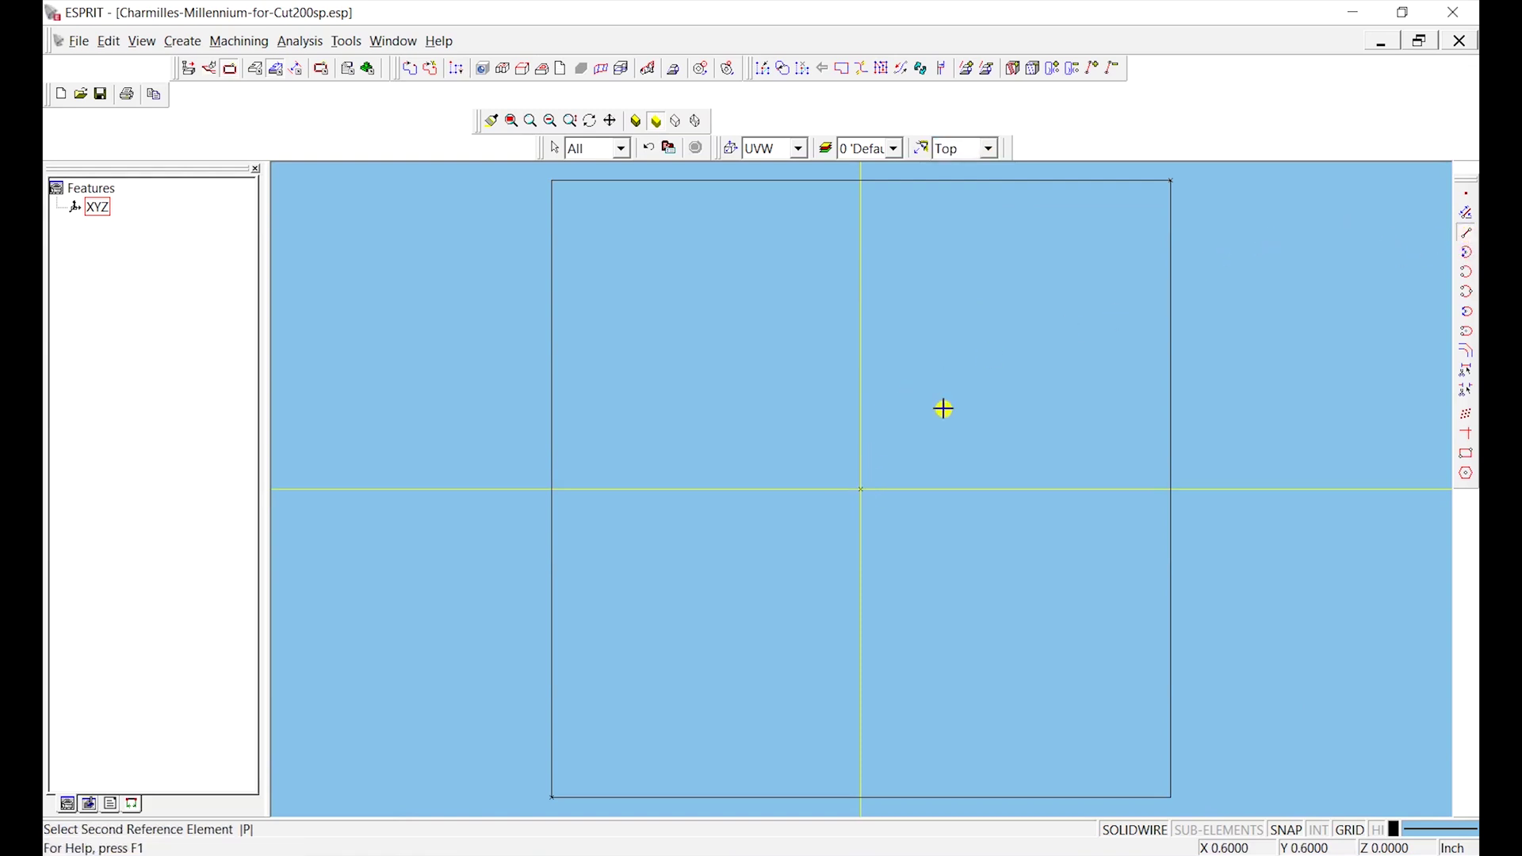
pyautogui.click(1171, 184)
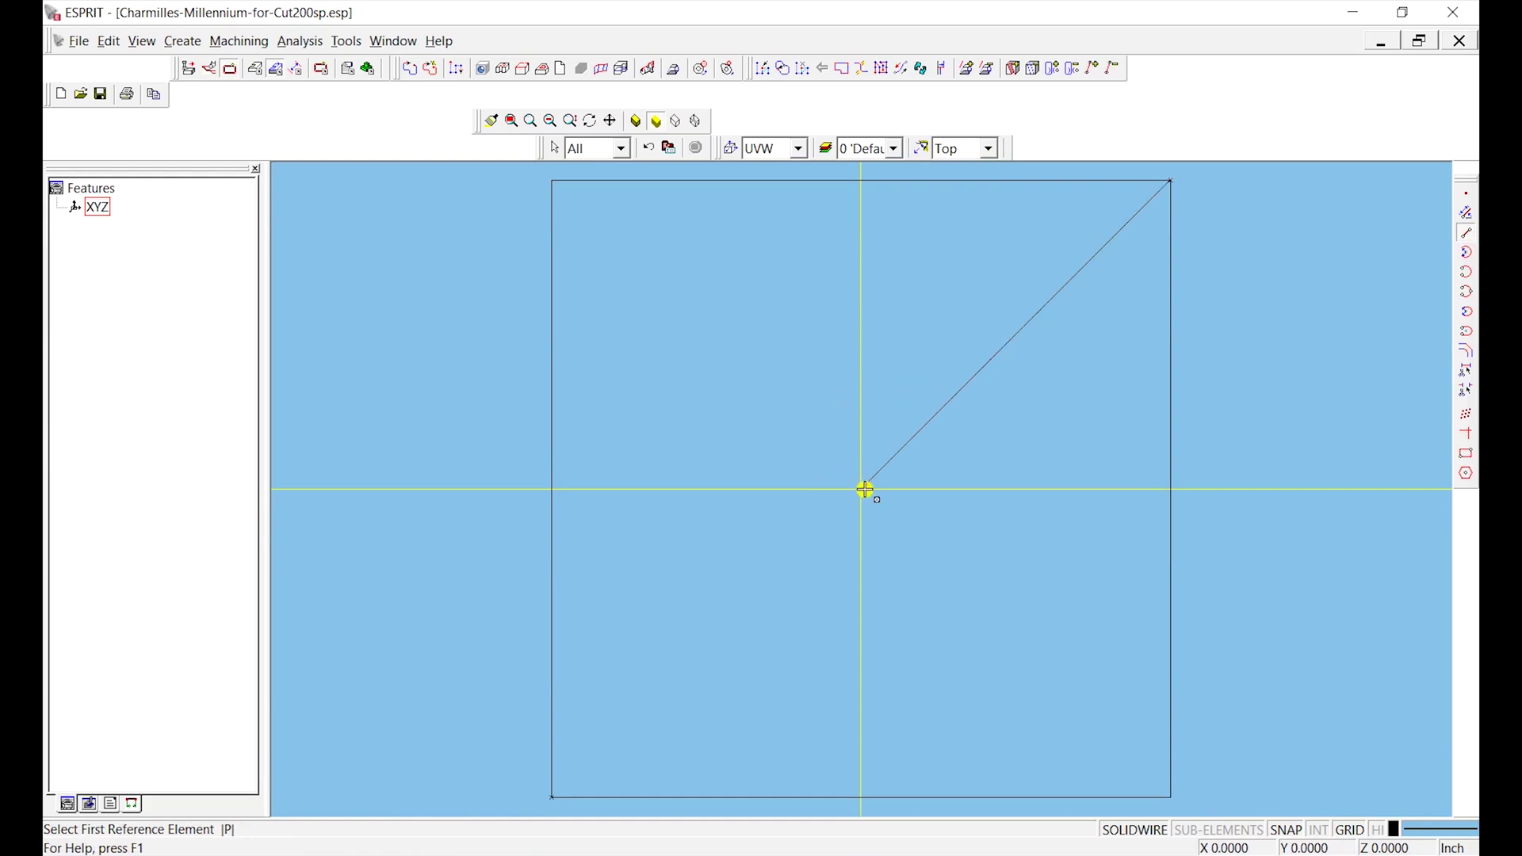
pyautogui.click(991, 148)
pyautogui.click(976, 222)
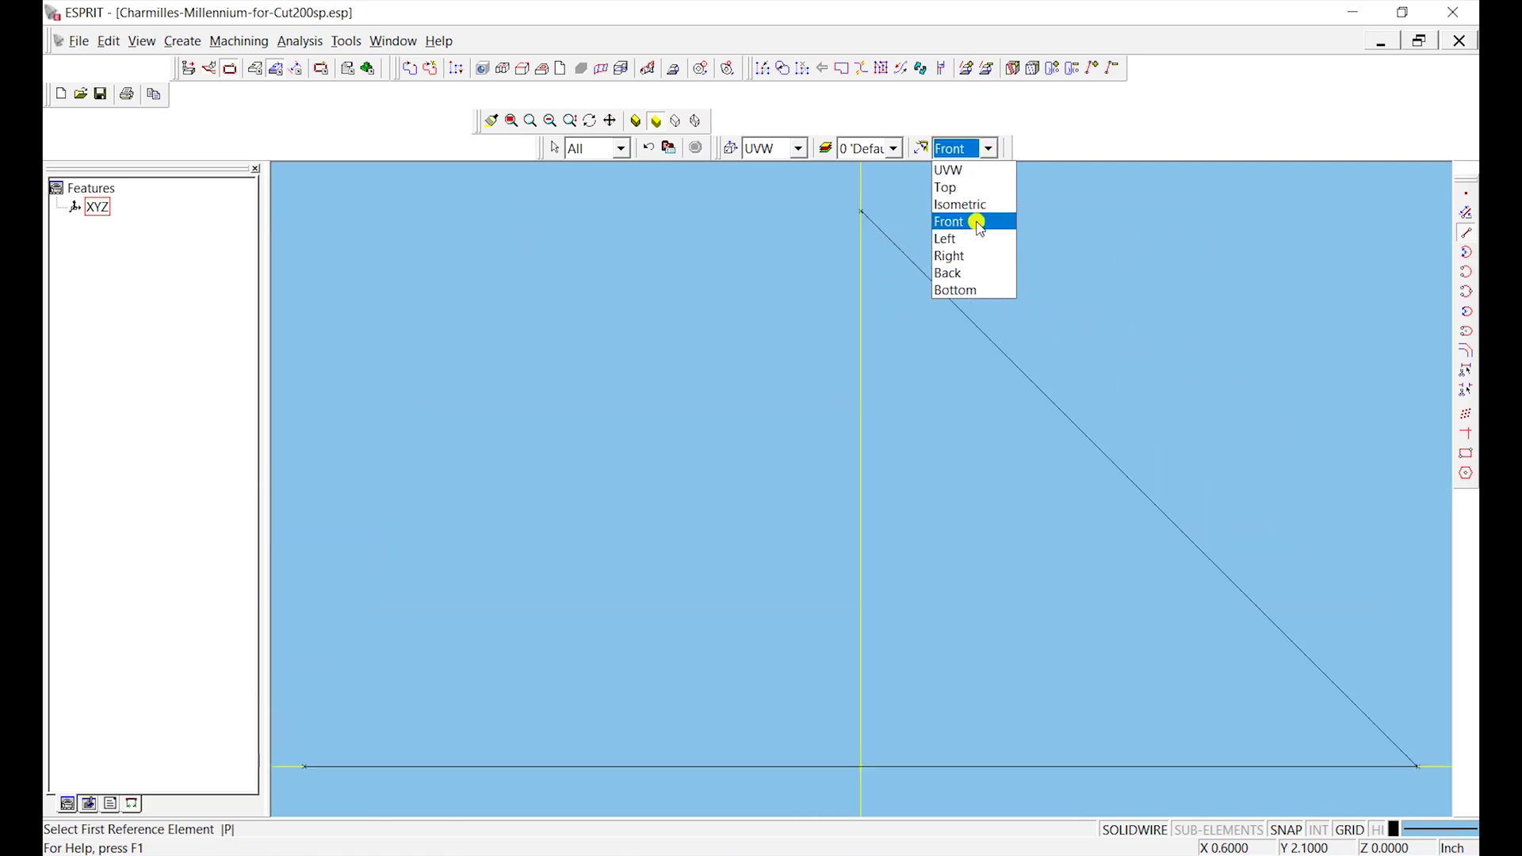
pyautogui.click(990, 150)
pyautogui.click(982, 187)
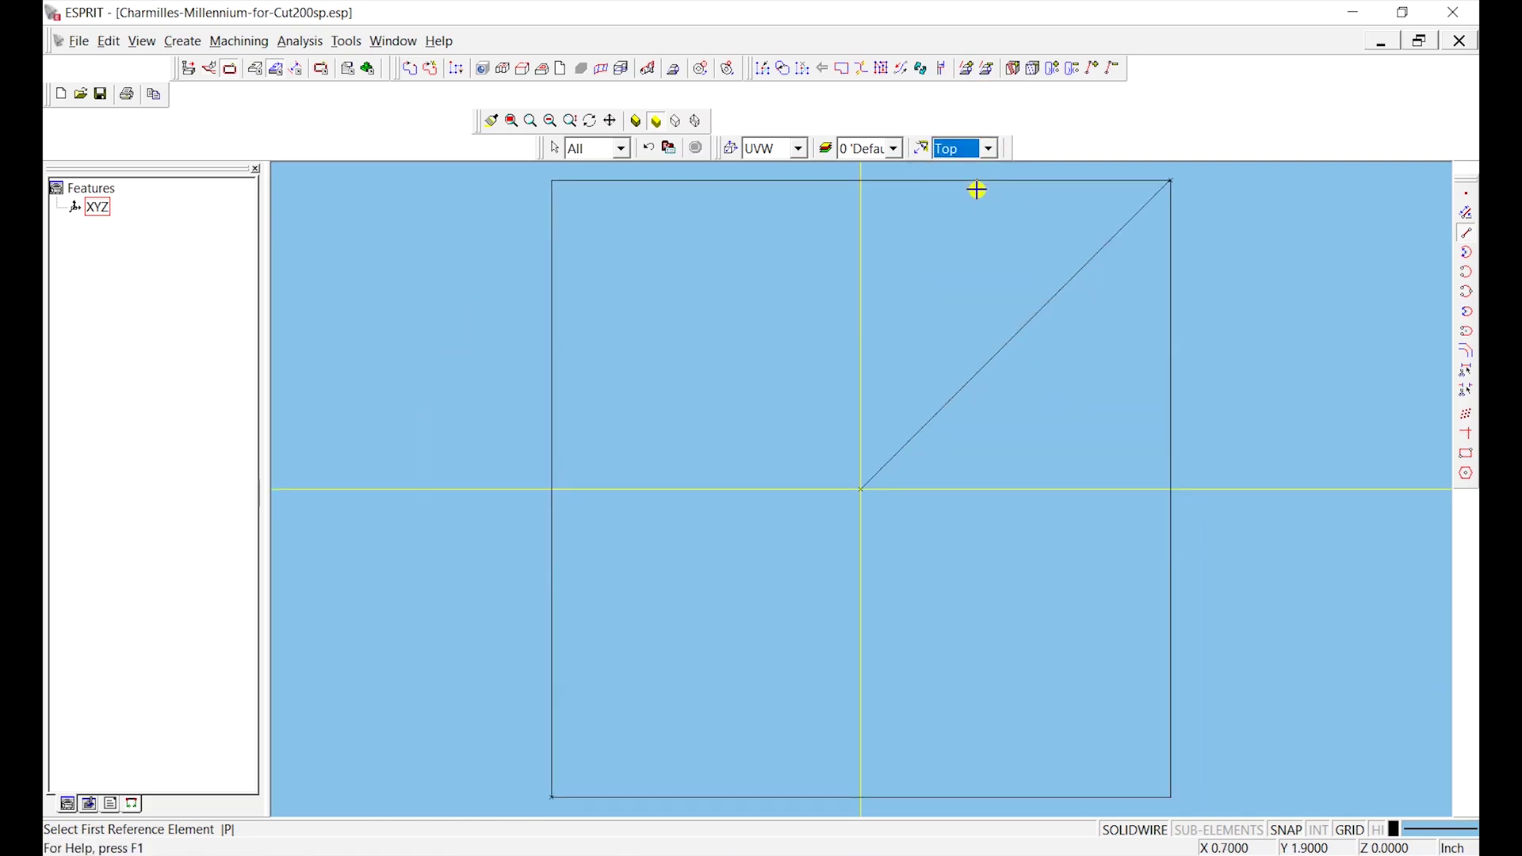
# Draw lines from the apex to the top-left, bottom-left and bottom-right corners, then tilt the view.
pyautogui.click(861, 489)
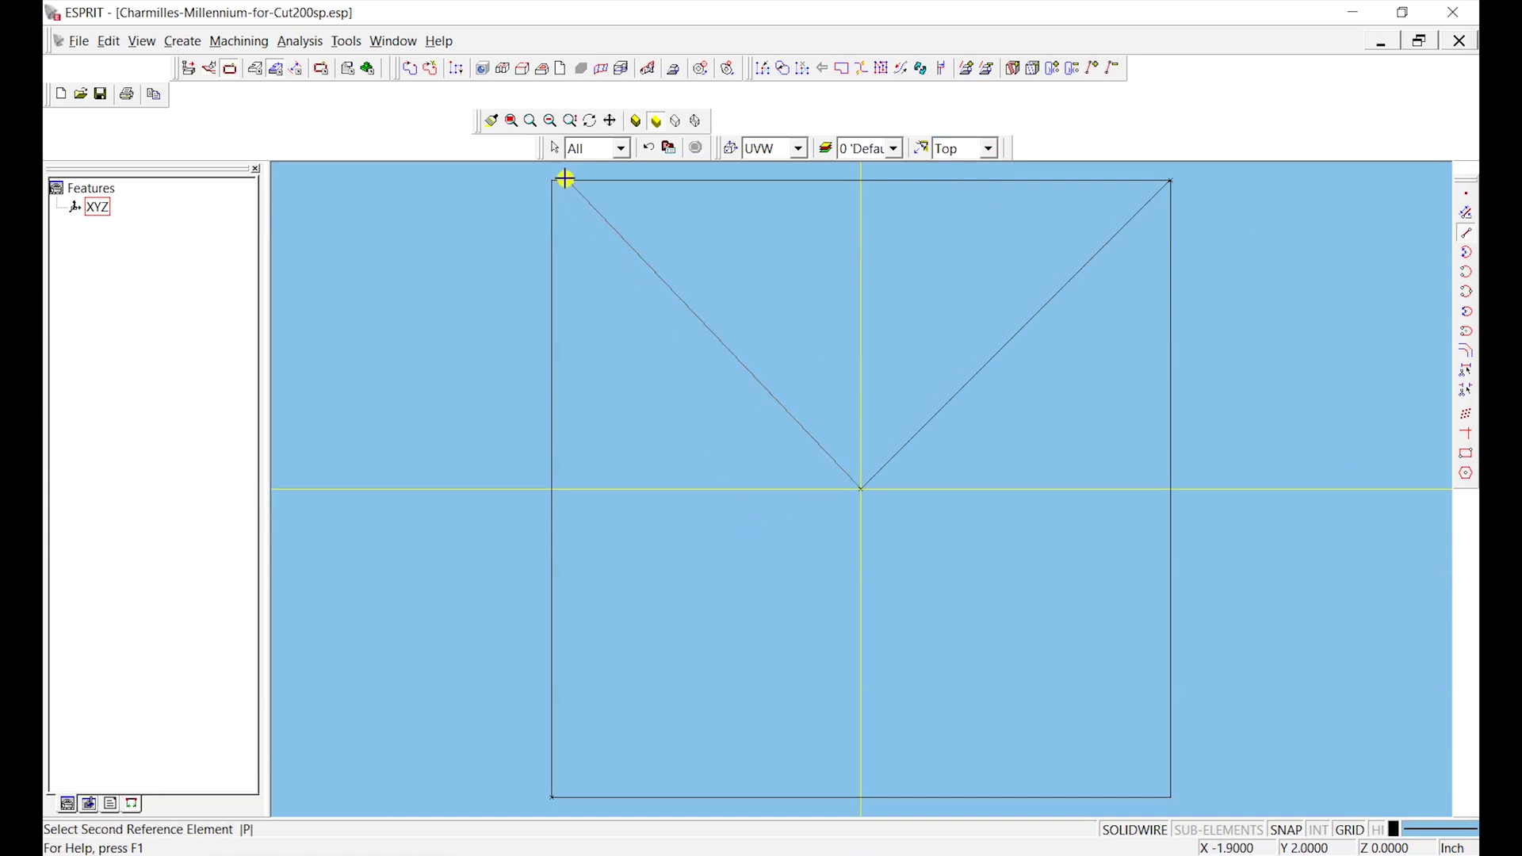
pyautogui.click(551, 181)
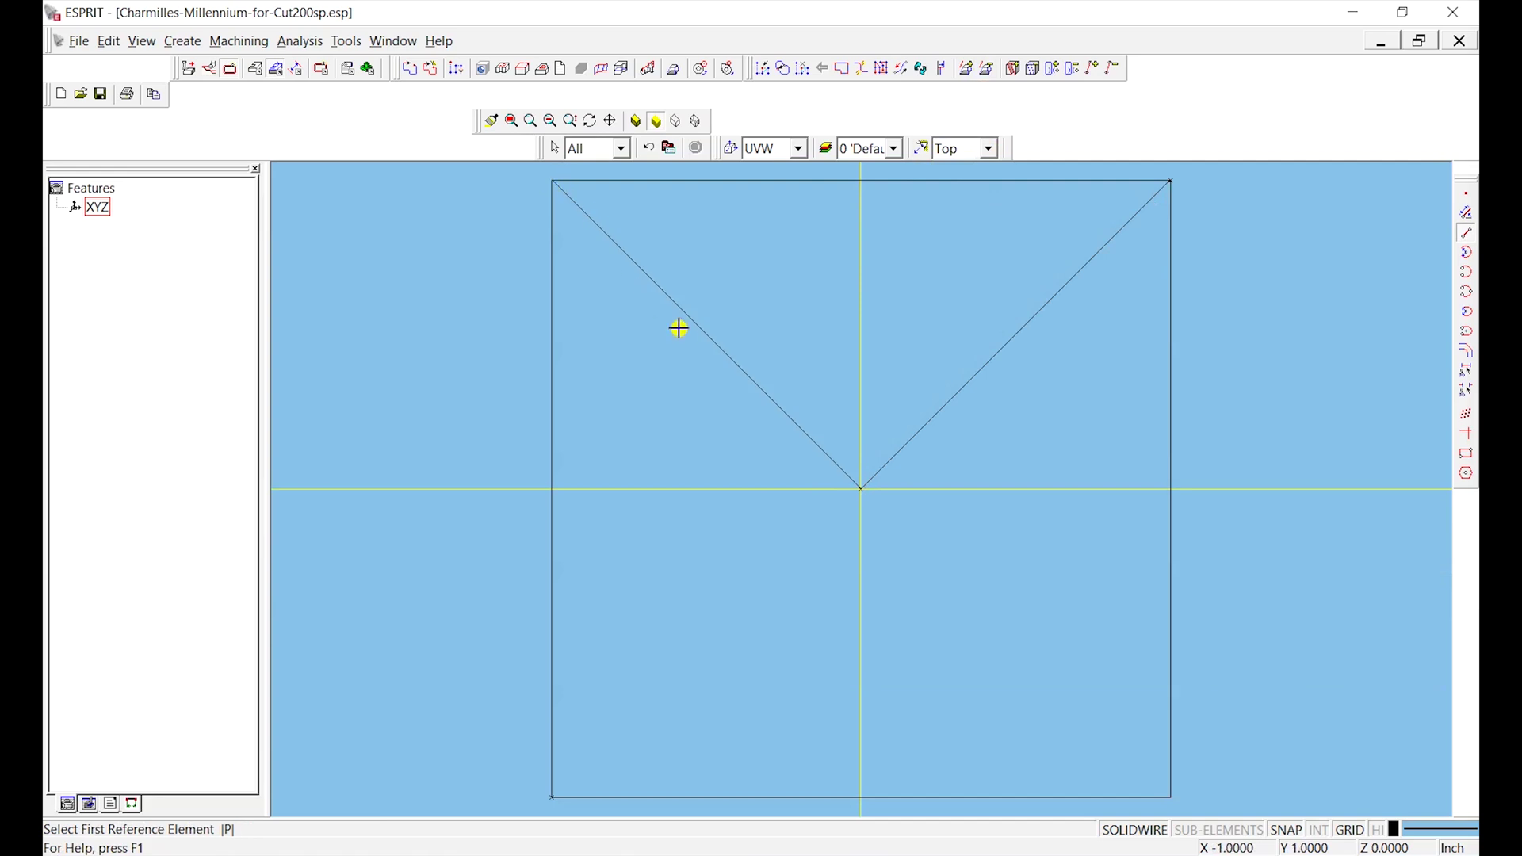
pyautogui.click(860, 489)
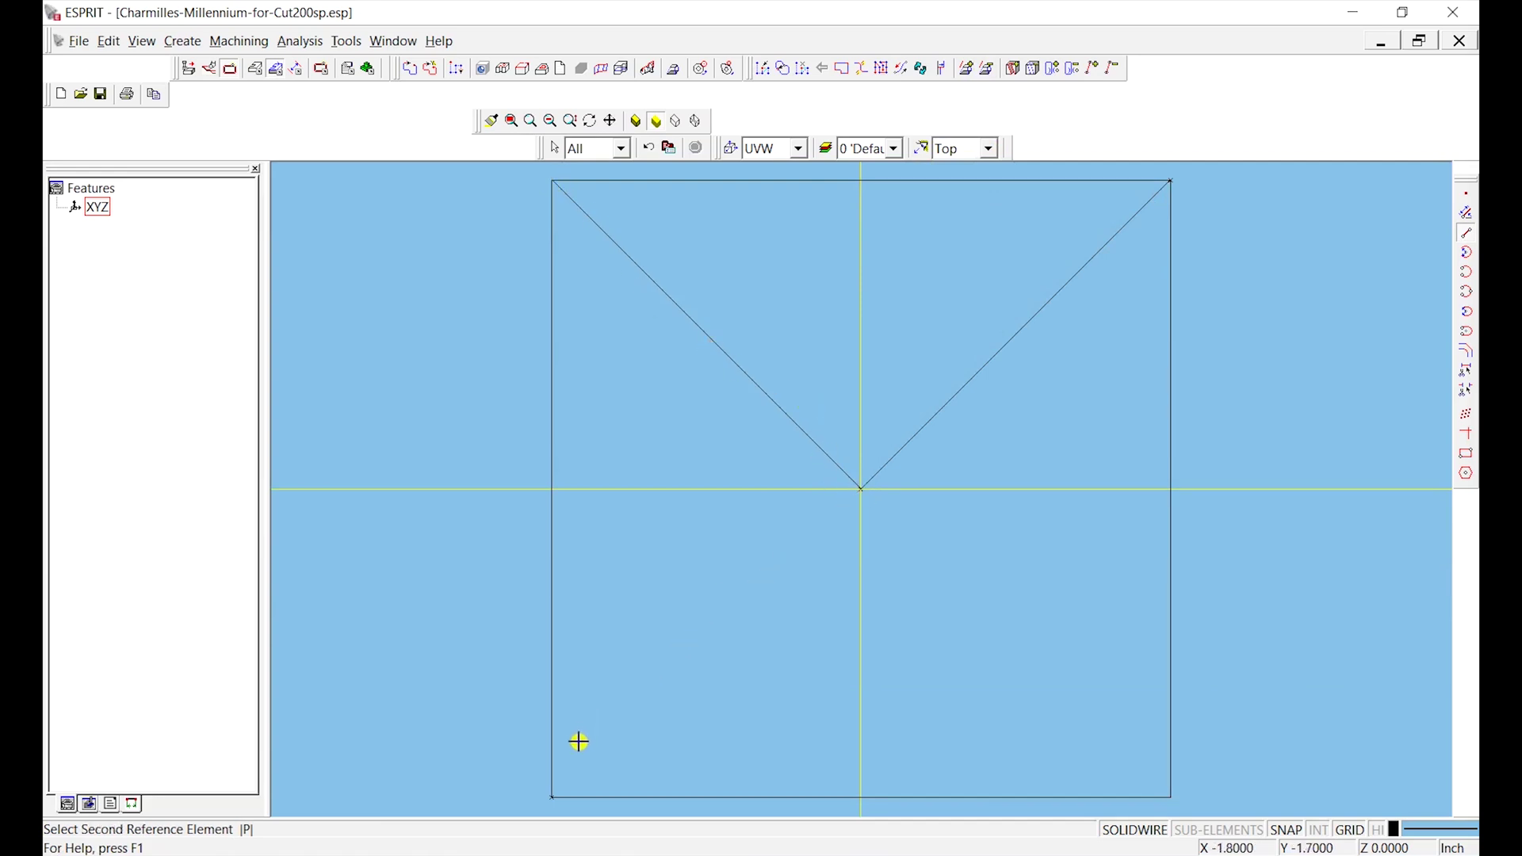
pyautogui.click(553, 796)
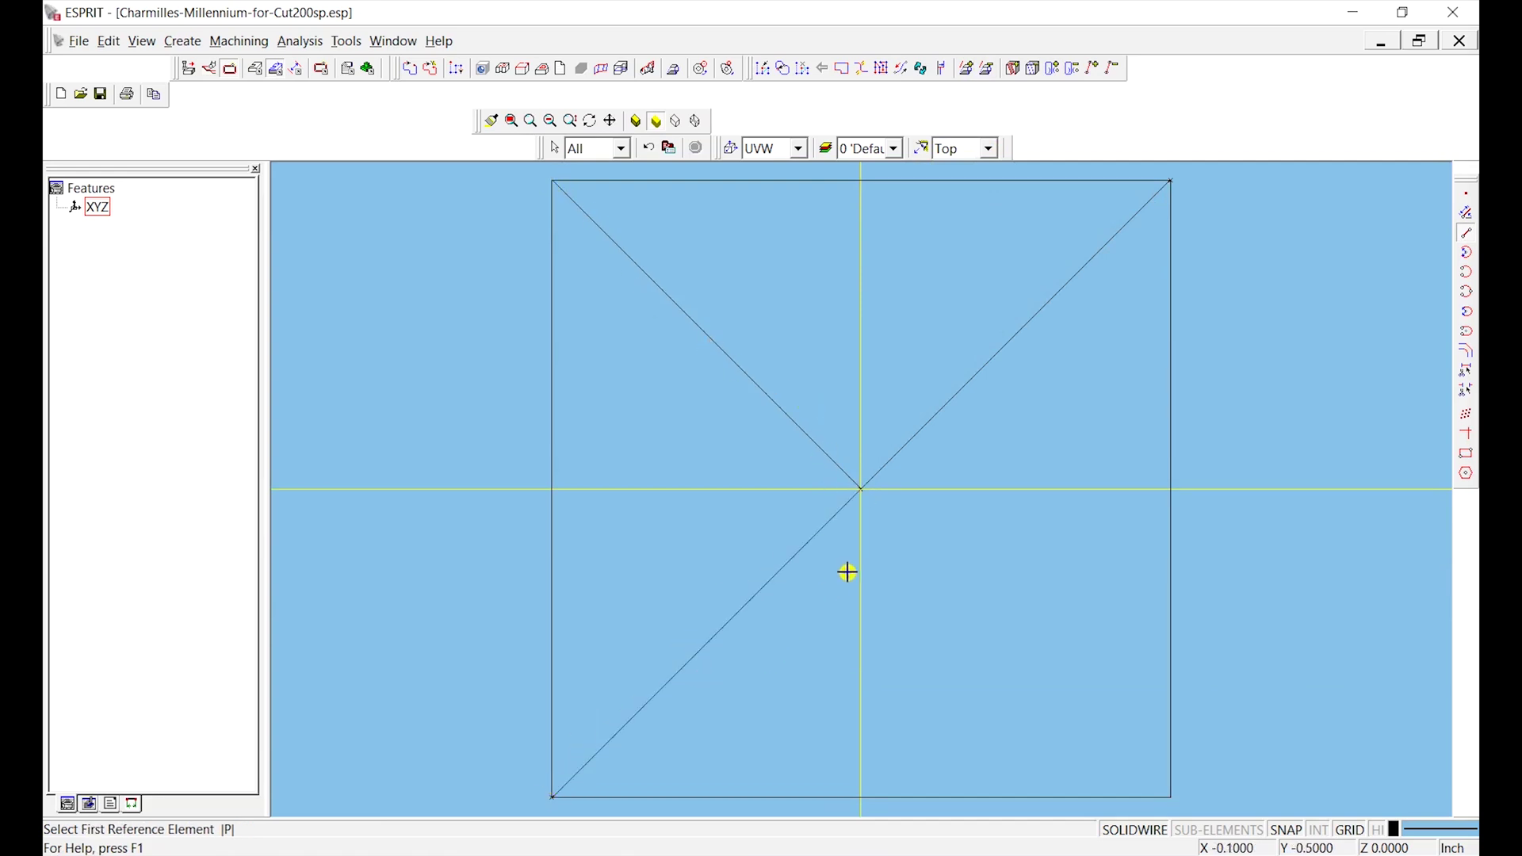
pyautogui.click(861, 489)
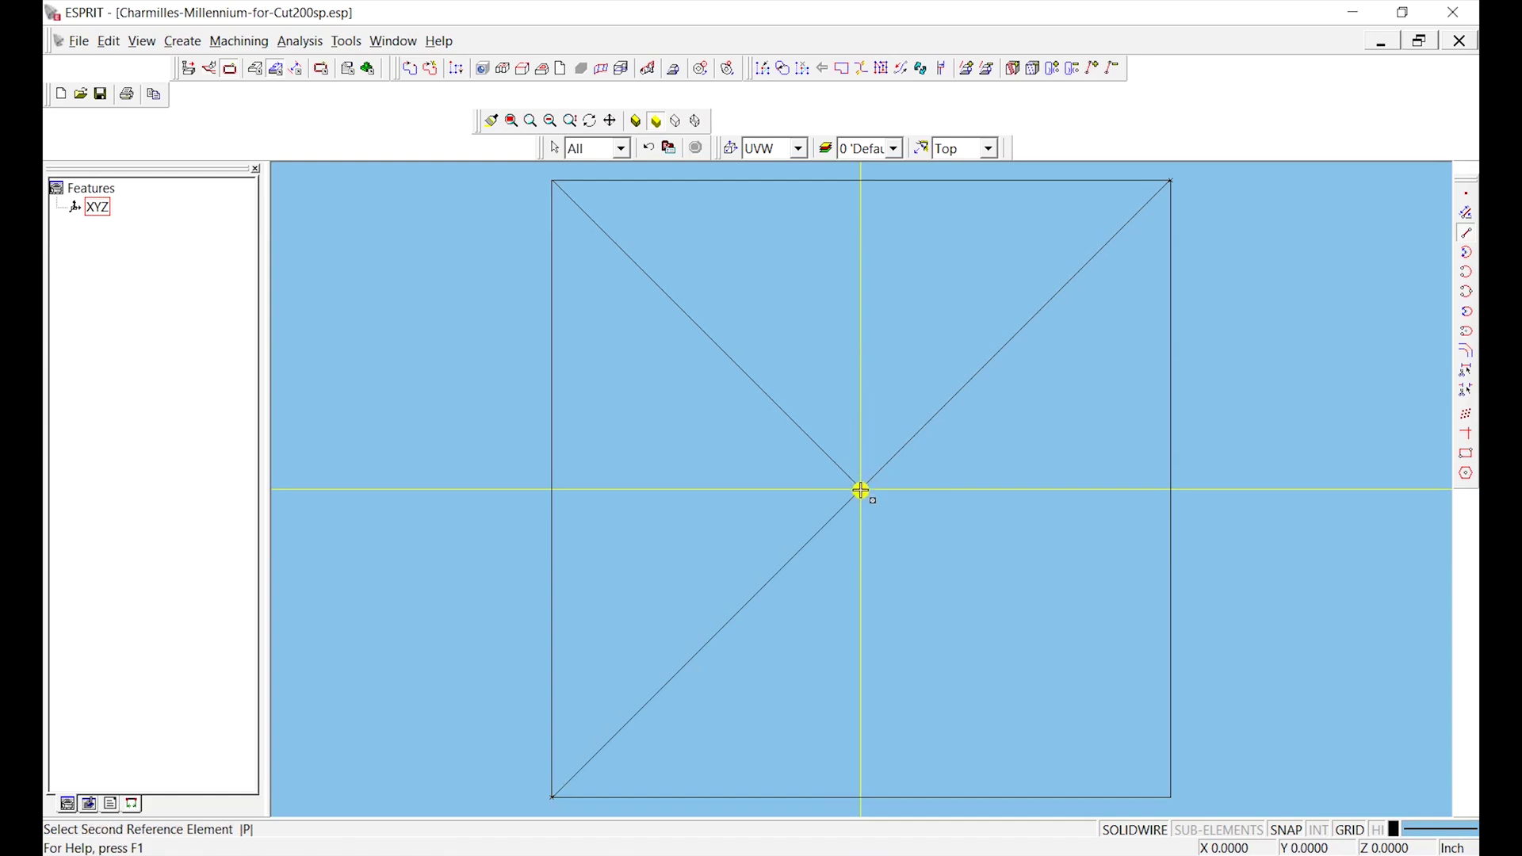
pyautogui.click(1170, 798)
pyautogui.press('Escape')
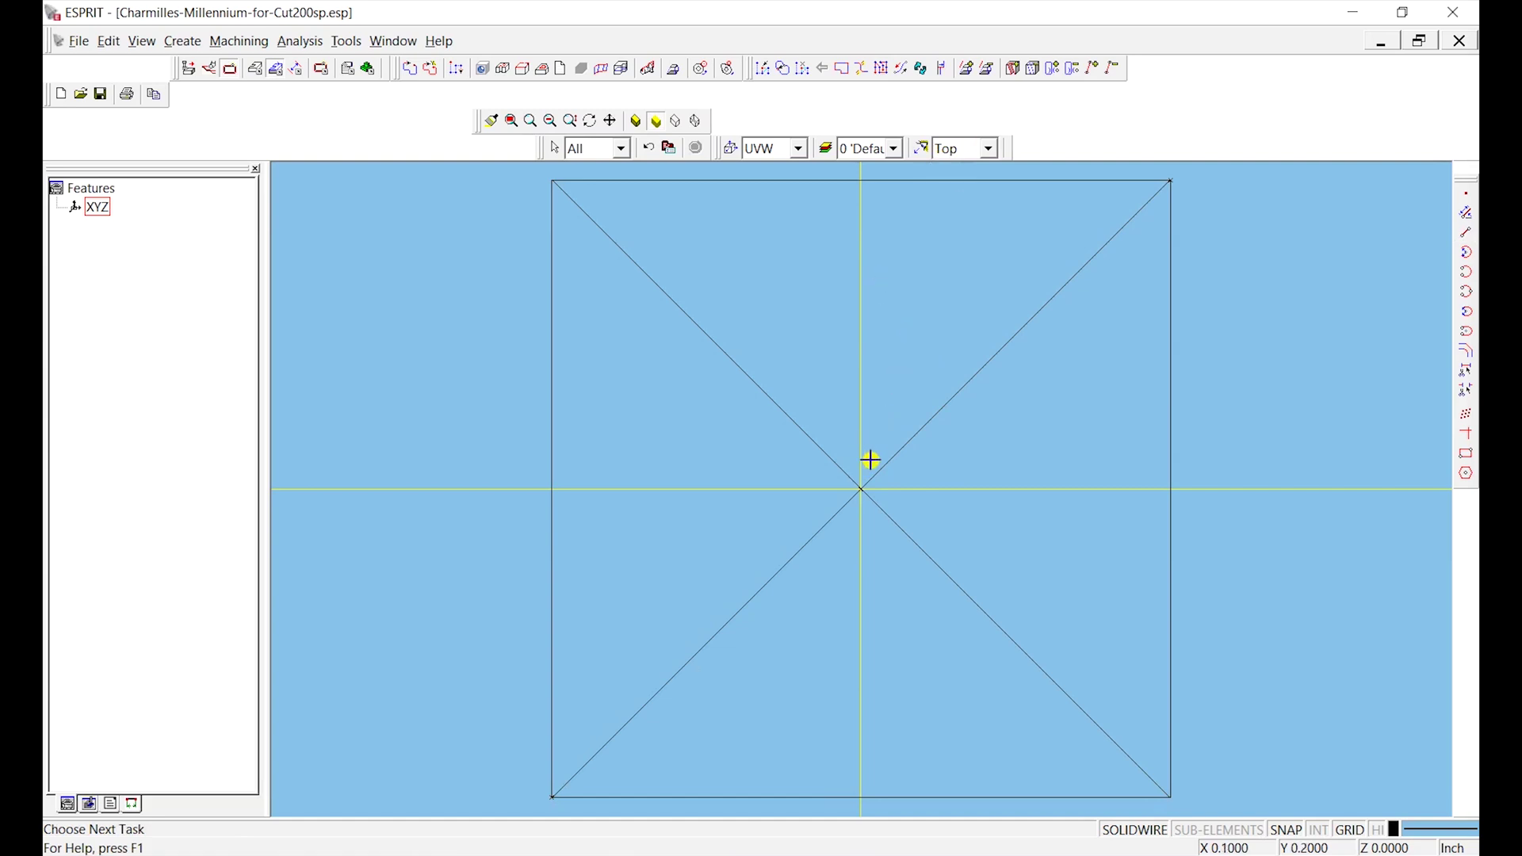
pyautogui.moveTo(869, 459); pyautogui.dragTo(869, 378, button='middle')
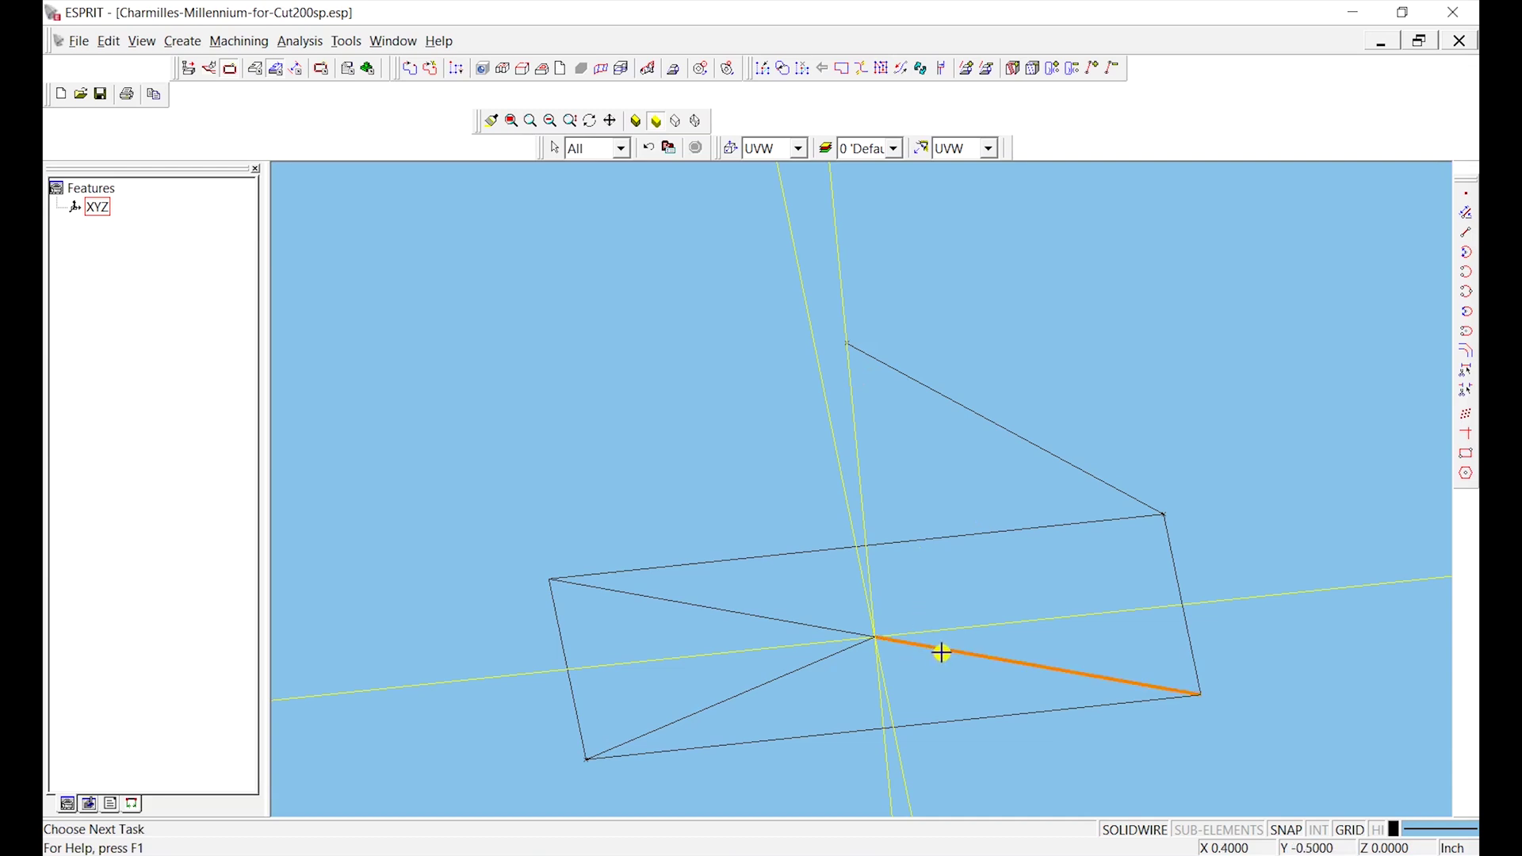
# Add an edge from the apex to the lower-right corner and delete the stray diagonal to the centre.
pyautogui.click(1467, 233)
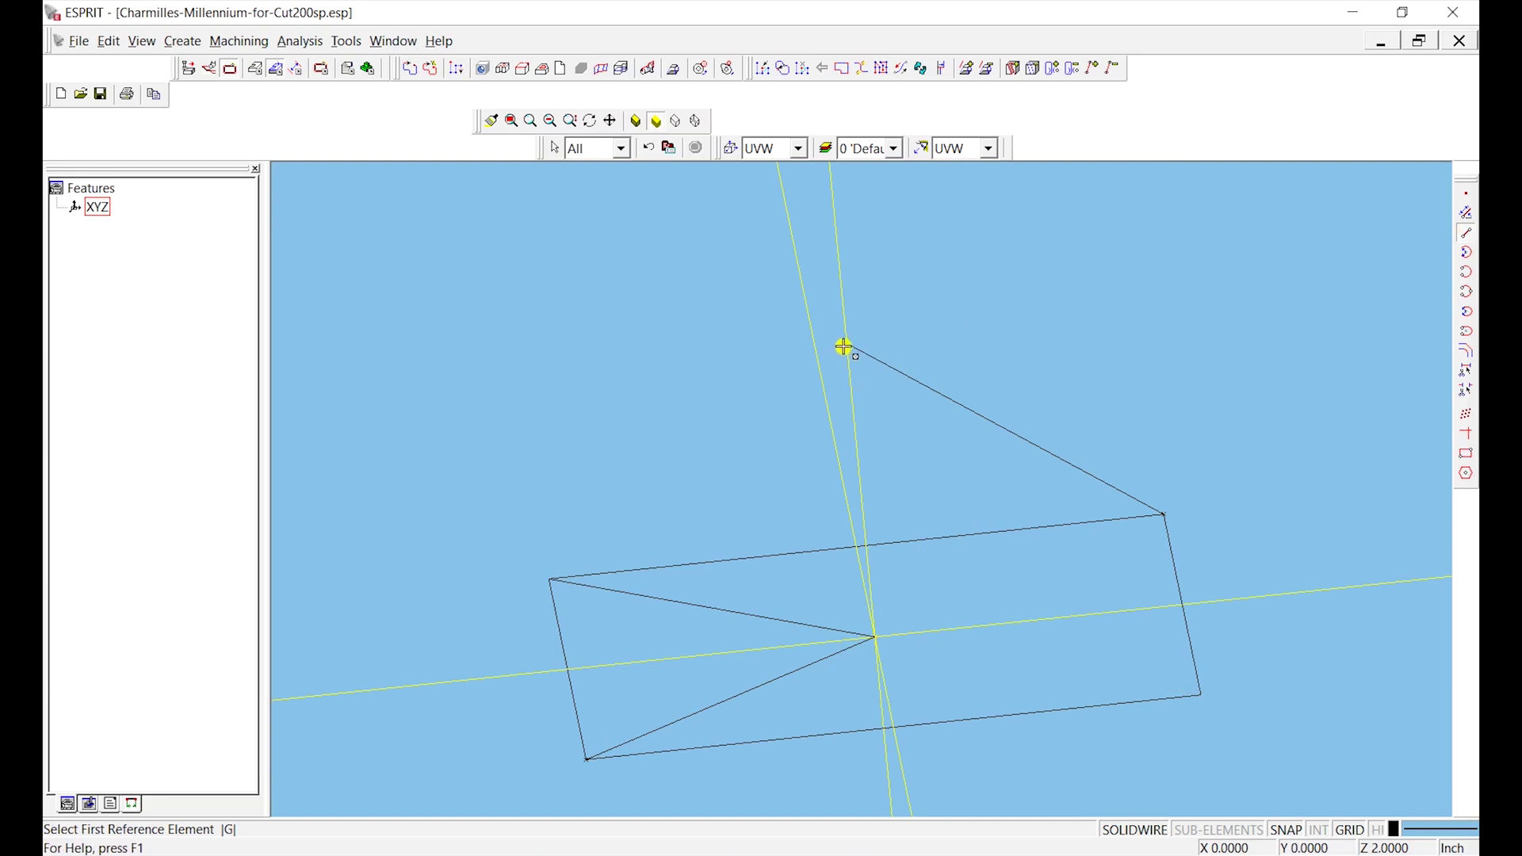
pyautogui.click(848, 344)
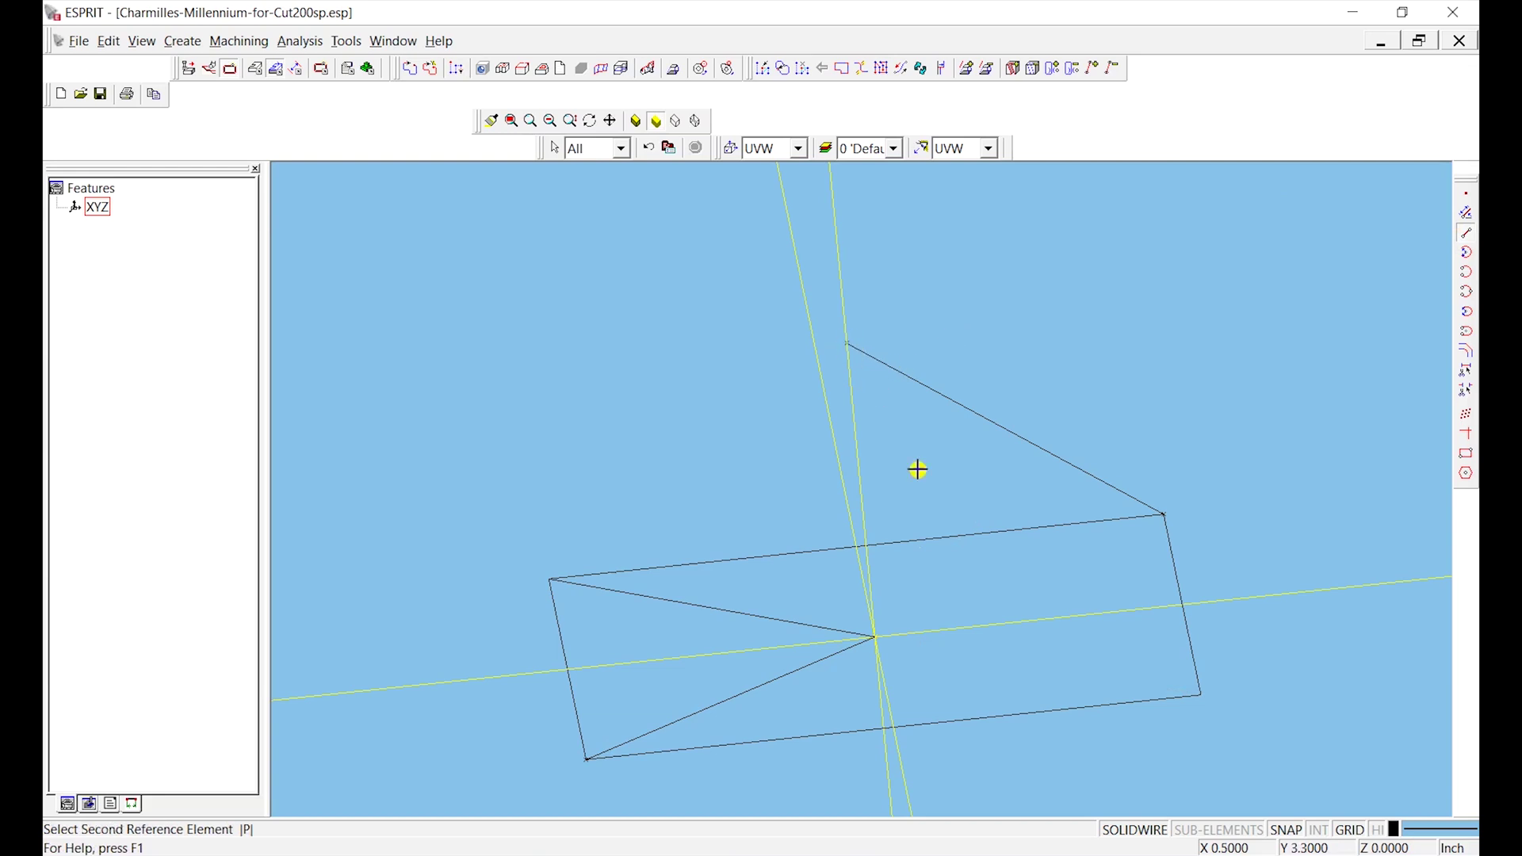
pyautogui.click(1201, 696)
pyautogui.press('Escape')
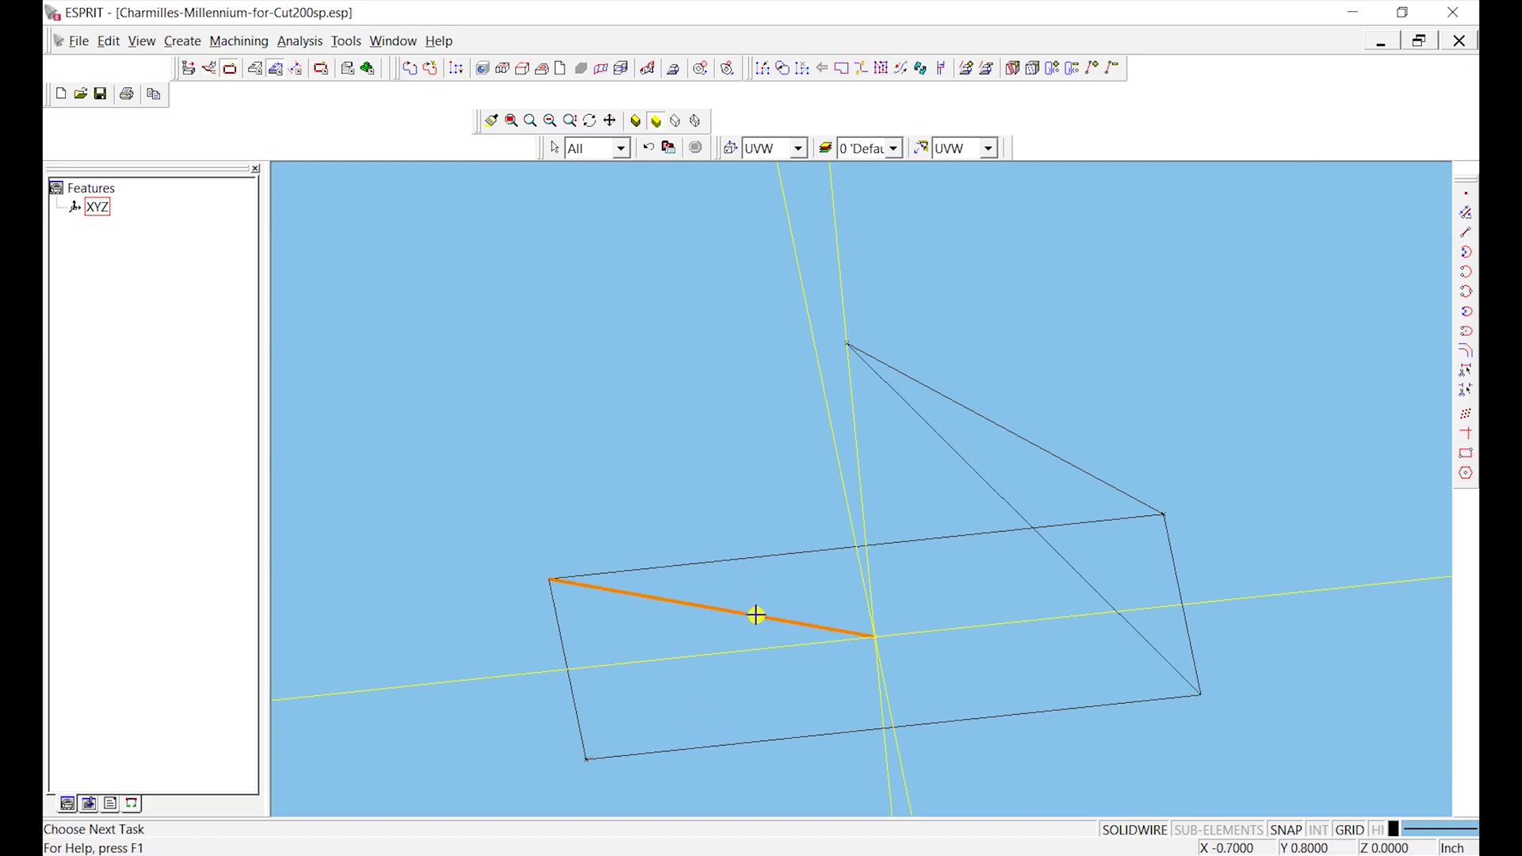
pyautogui.click(757, 615)
pyautogui.press('Delete')
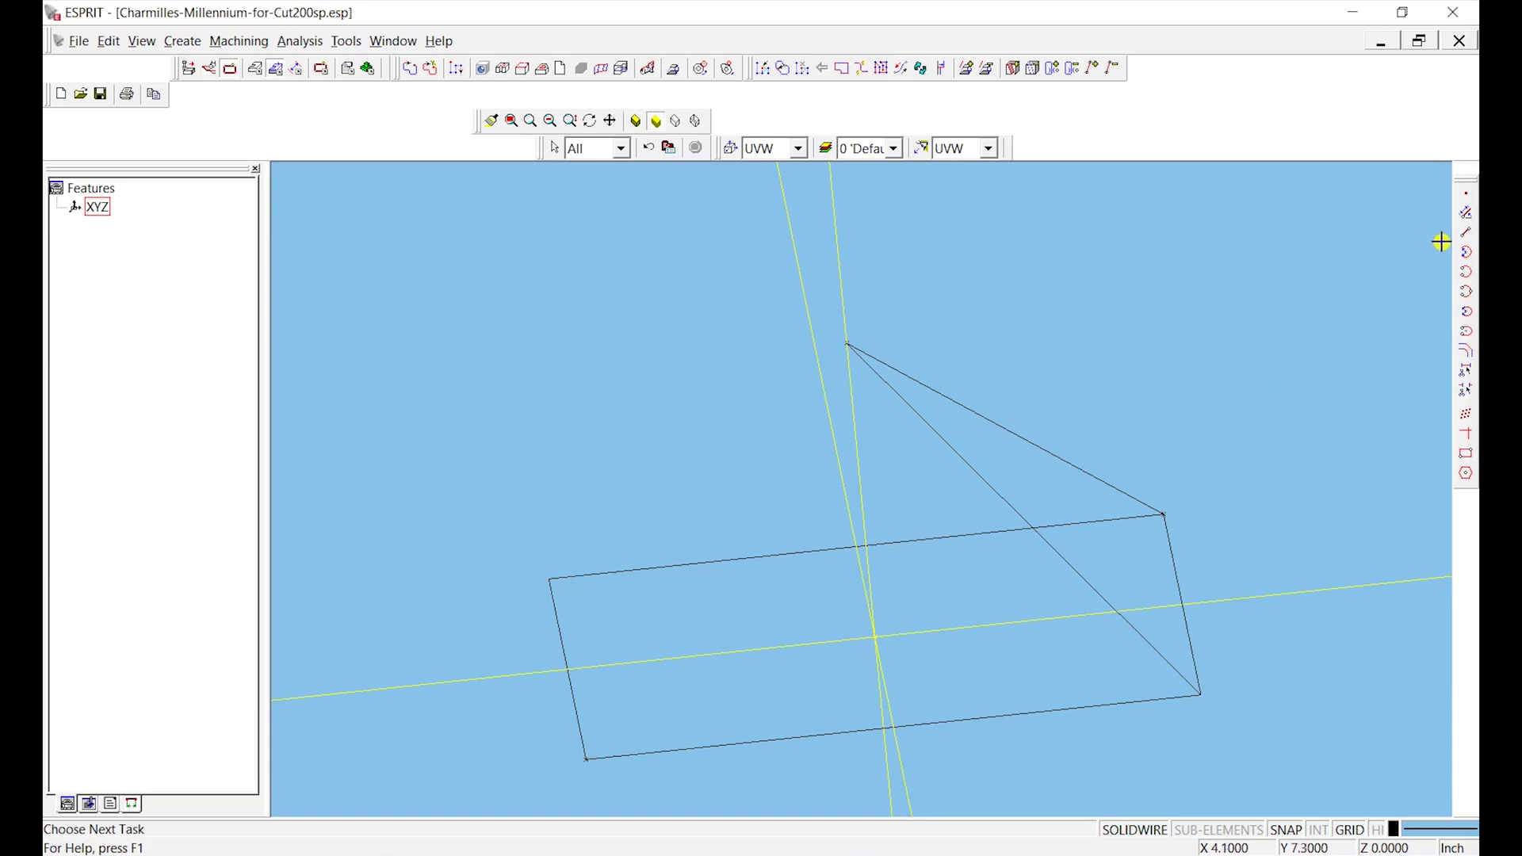
# Connect the apex to the two left base corners with lines between points.
pyautogui.click(1472, 234)
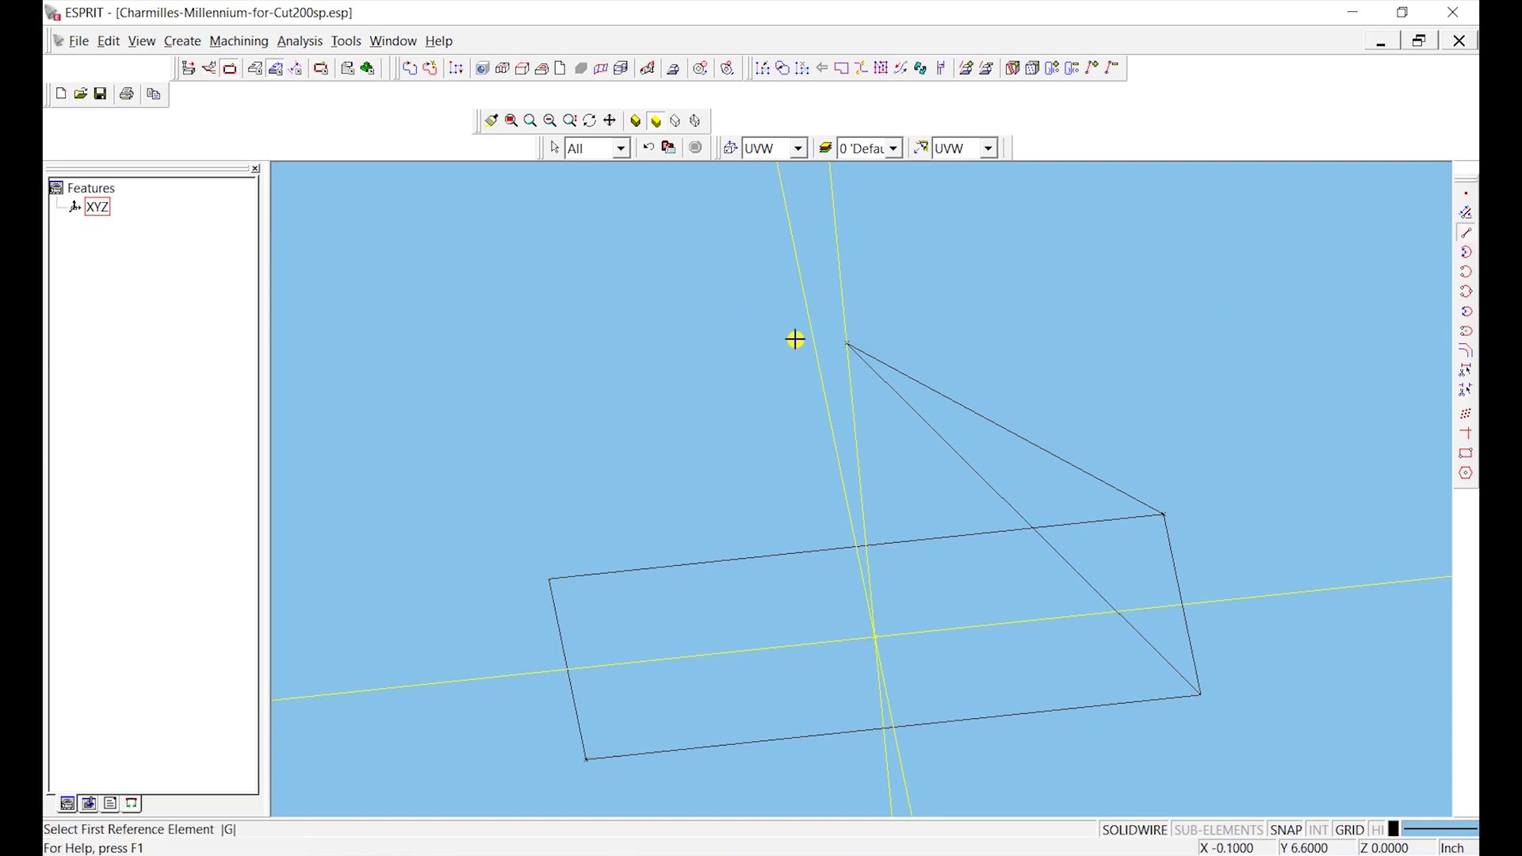
pyautogui.click(842, 343)
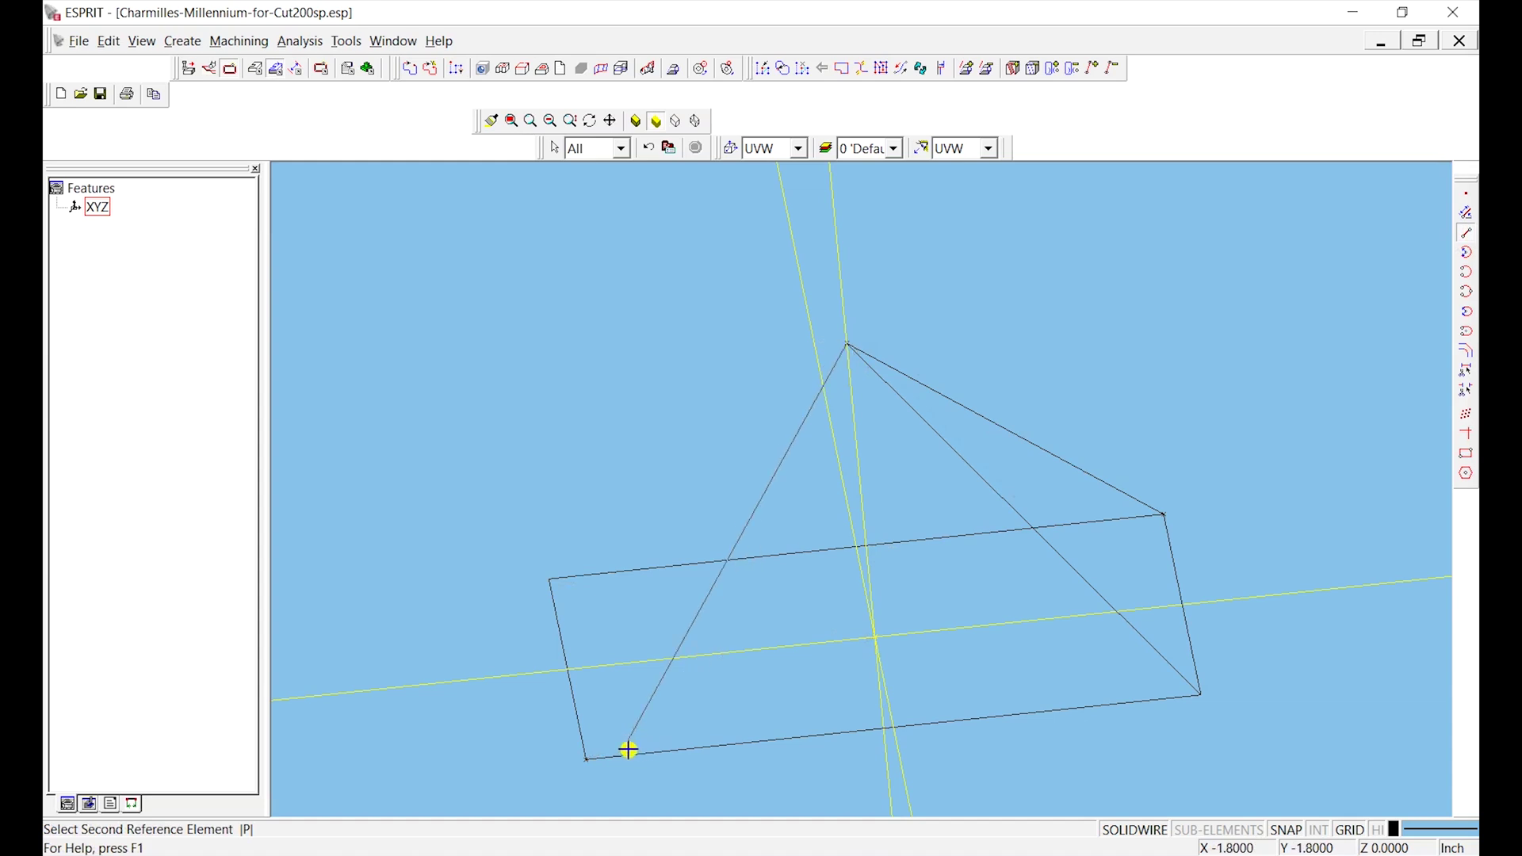
pyautogui.click(586, 753)
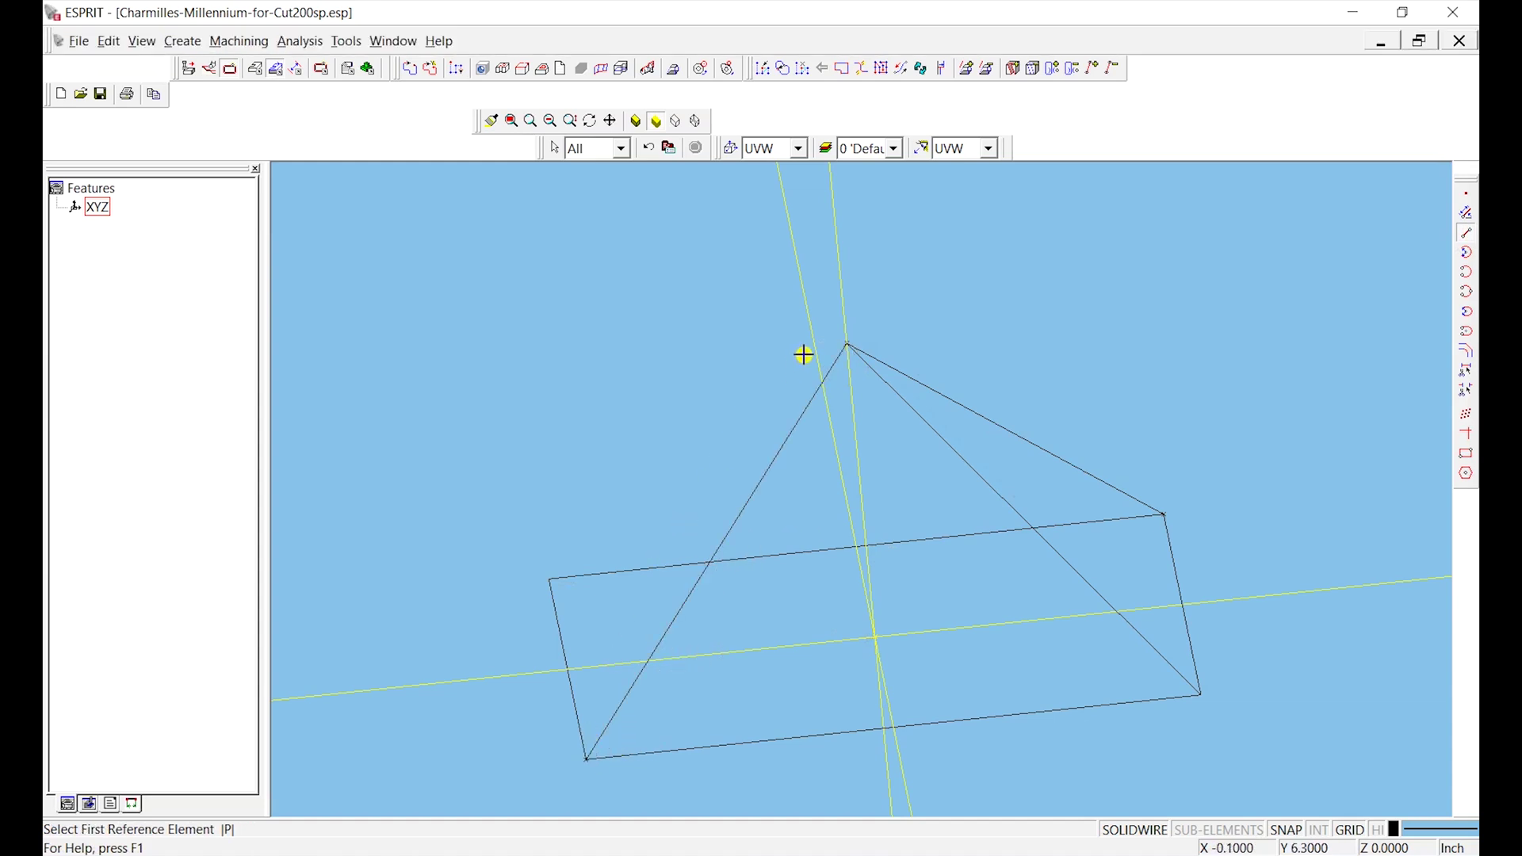
pyautogui.click(848, 347)
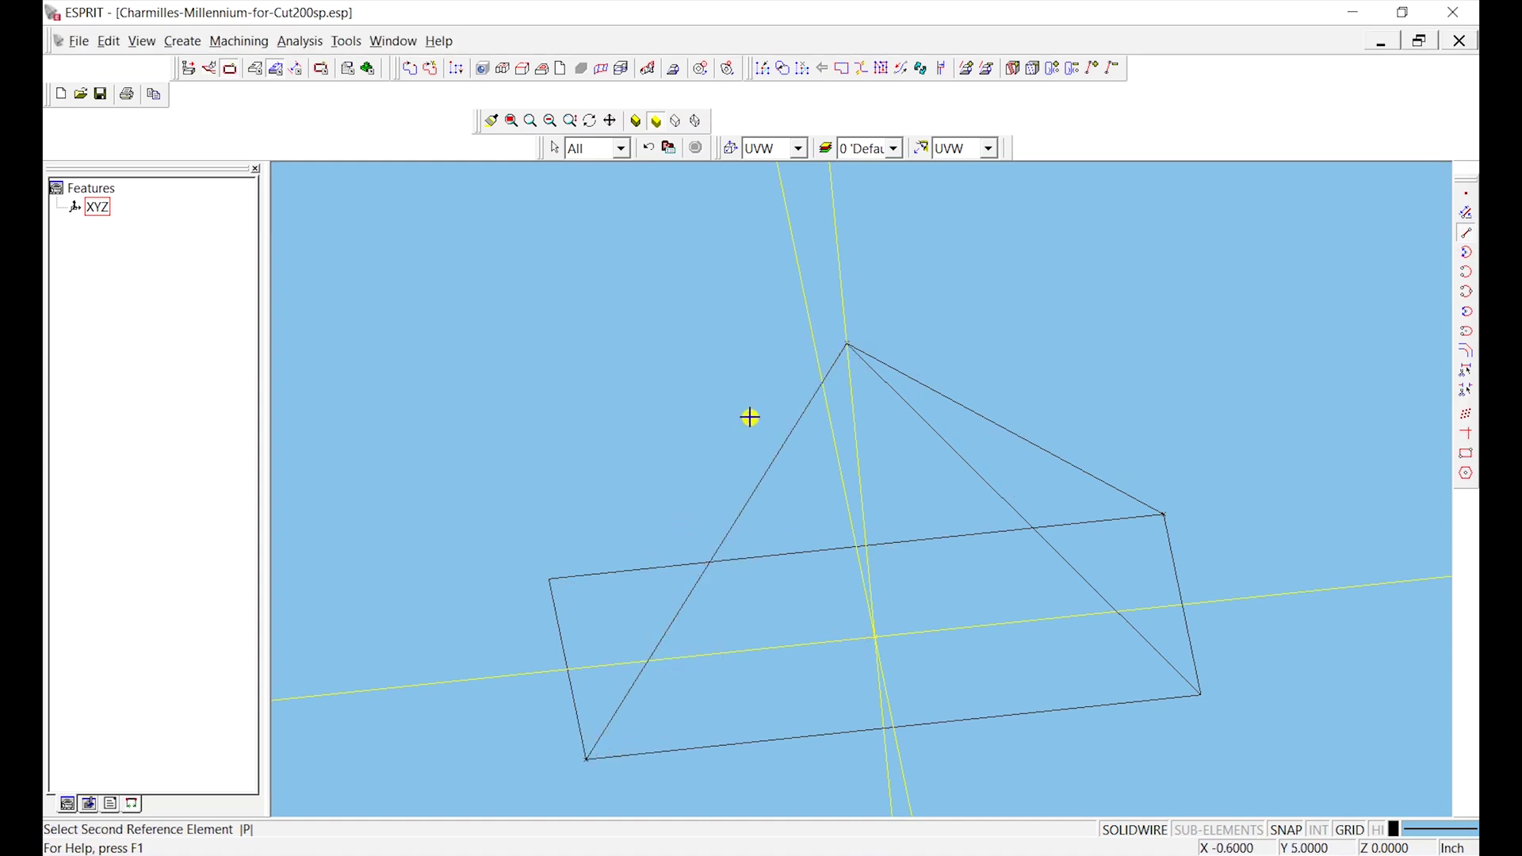
pyautogui.click(551, 581)
pyautogui.press('Escape')
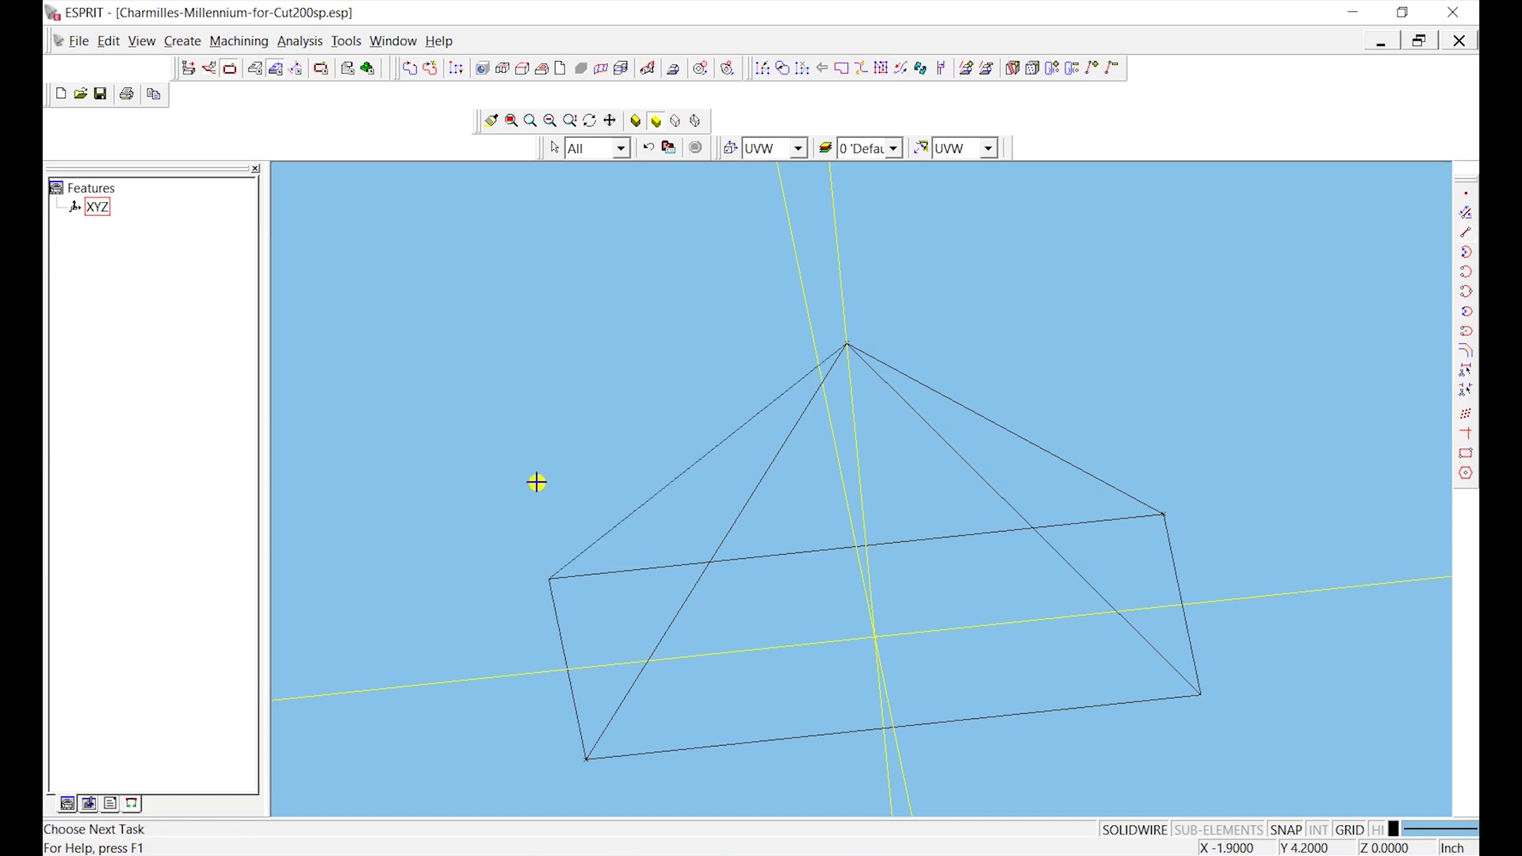
pyautogui.moveTo(537, 482); pyautogui.dragTo(663, 449, button='middle')
# Rotate the pyramid view, try window and select-all selections, clear them, and pan the view.
pyautogui.moveTo(745, 473); pyautogui.dragTo(822, 571, button='middle')
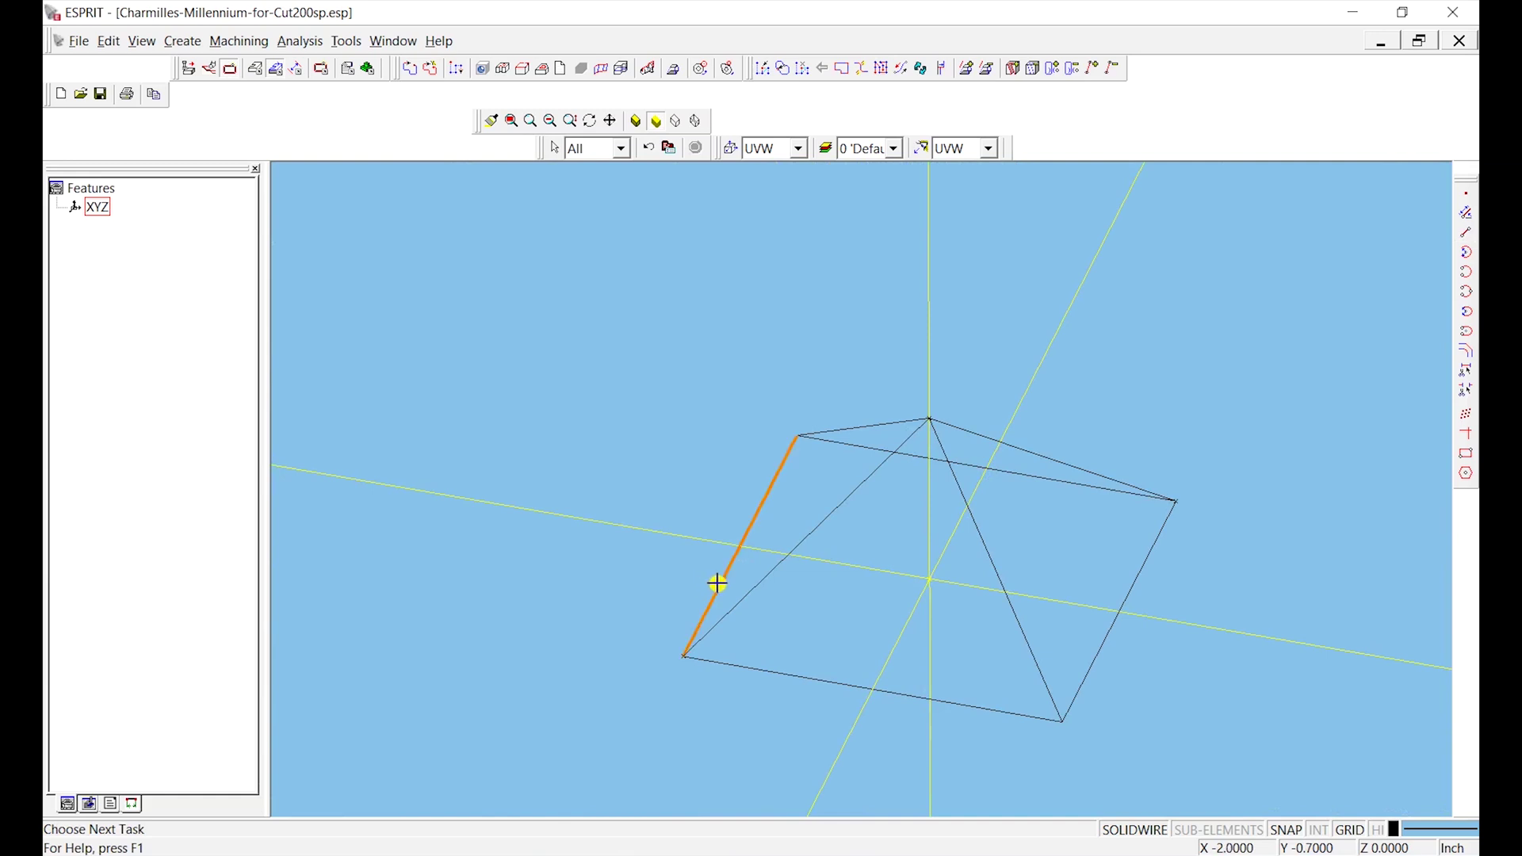
pyautogui.click(615, 550)
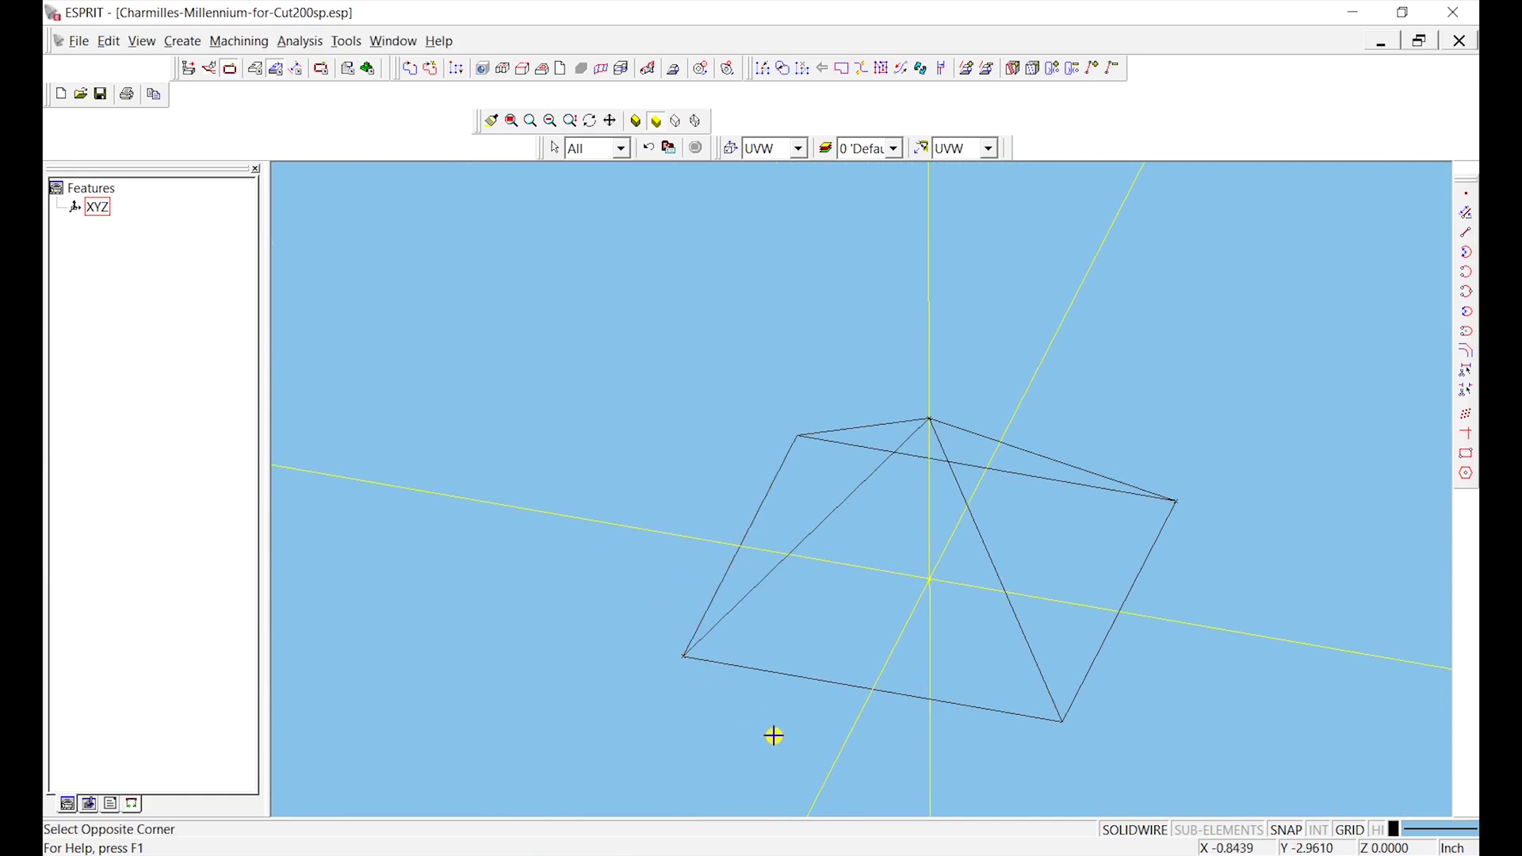
pyautogui.click(817, 750)
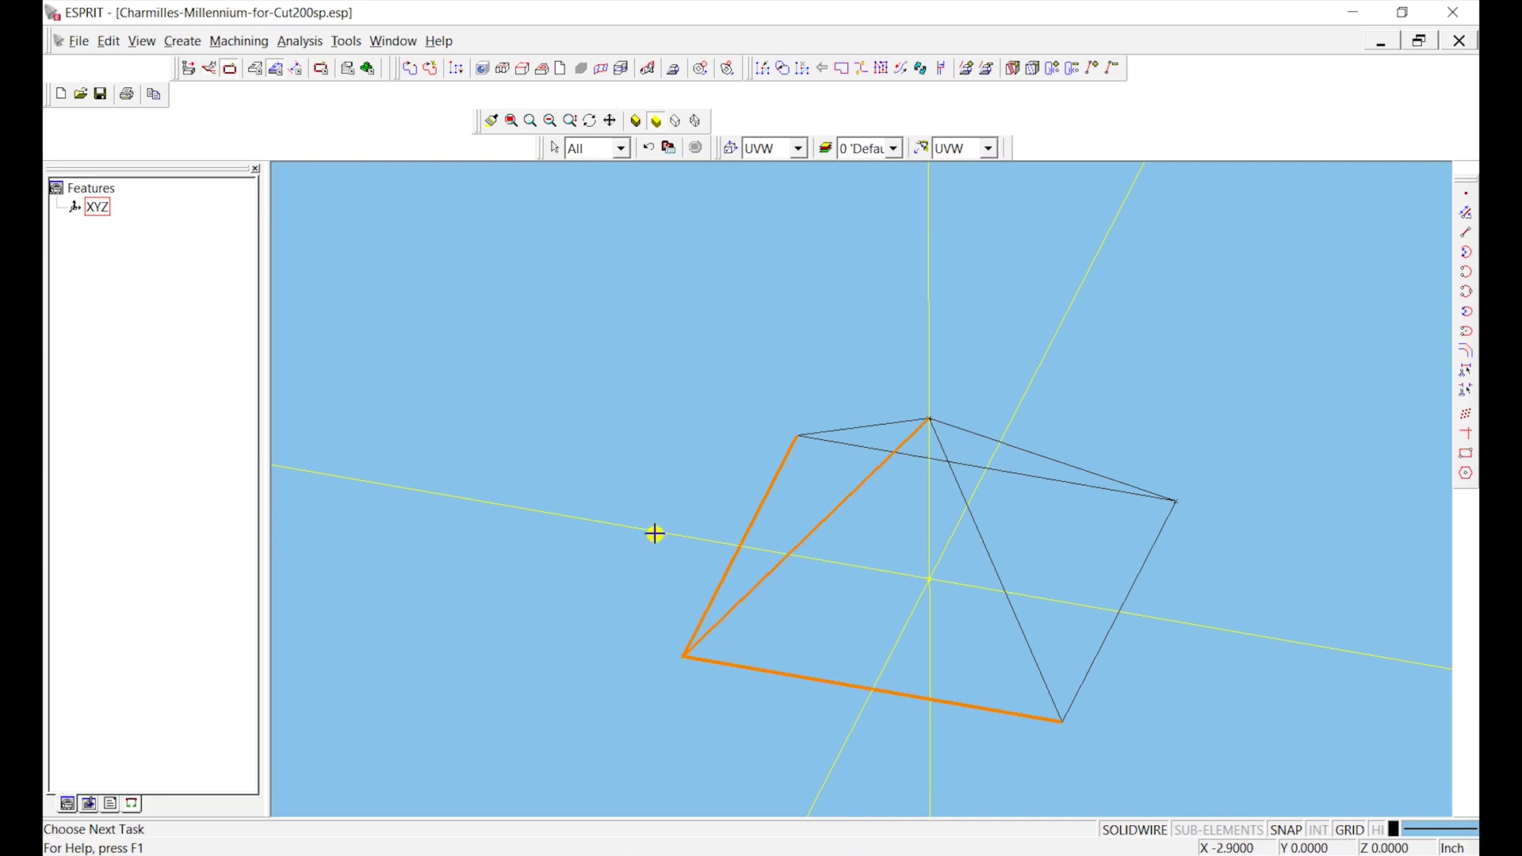
pyautogui.press('Escape')
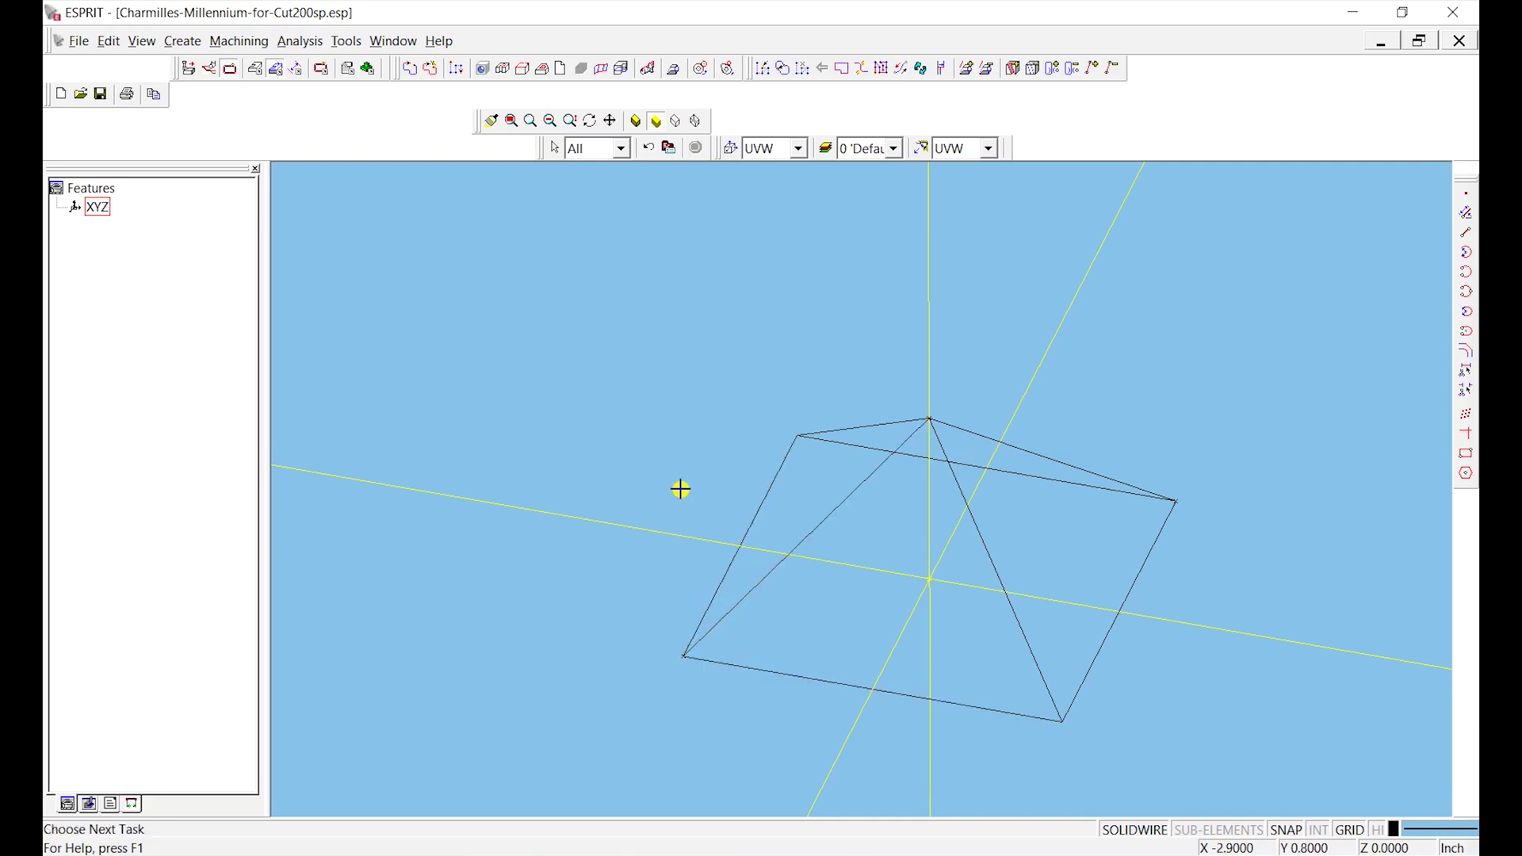
pyautogui.click(757, 513)
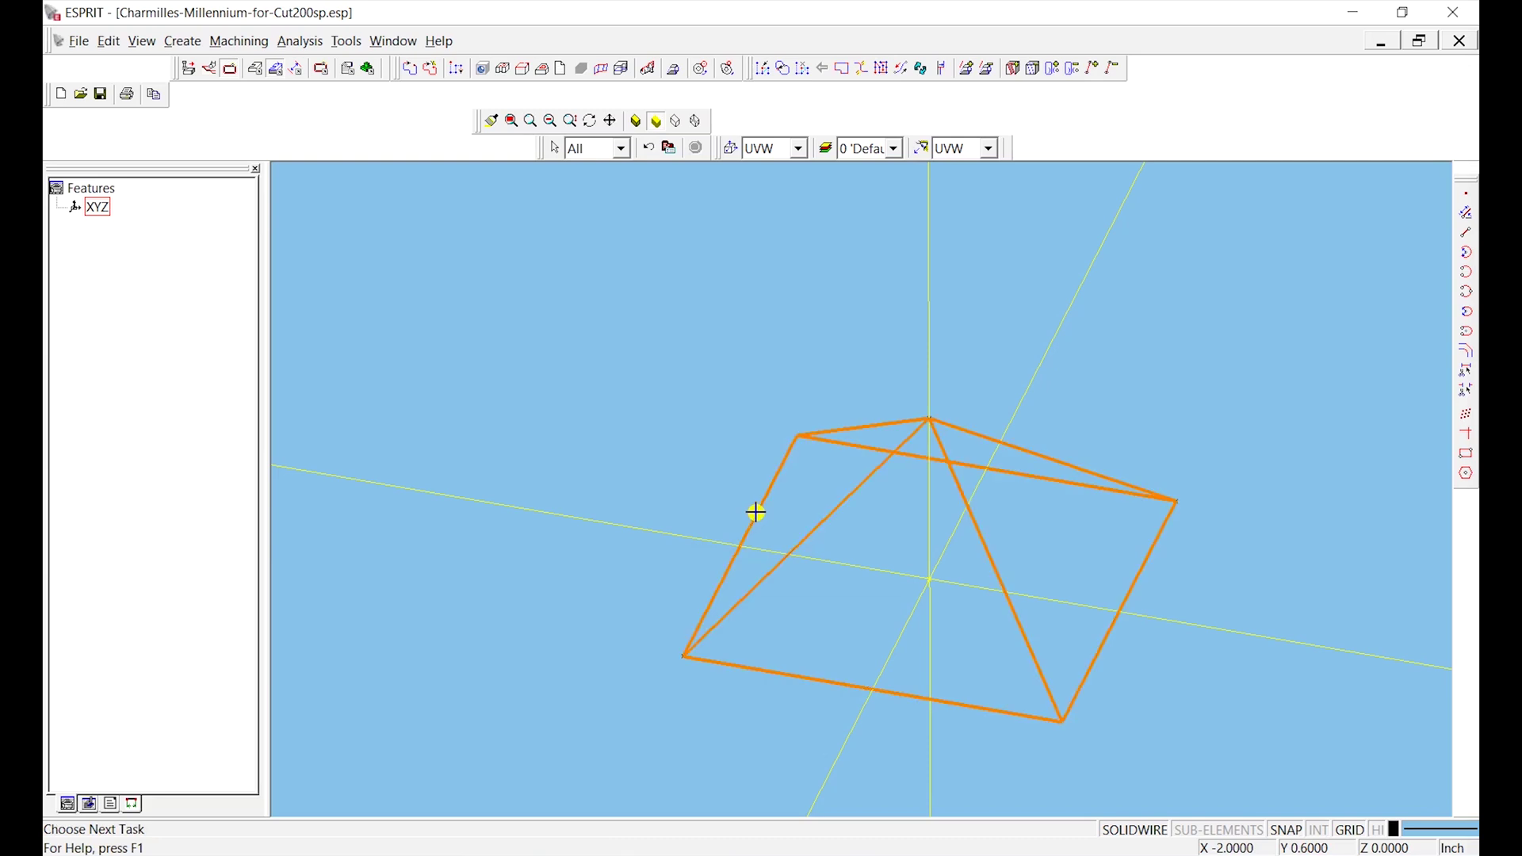
pyautogui.click(725, 461)
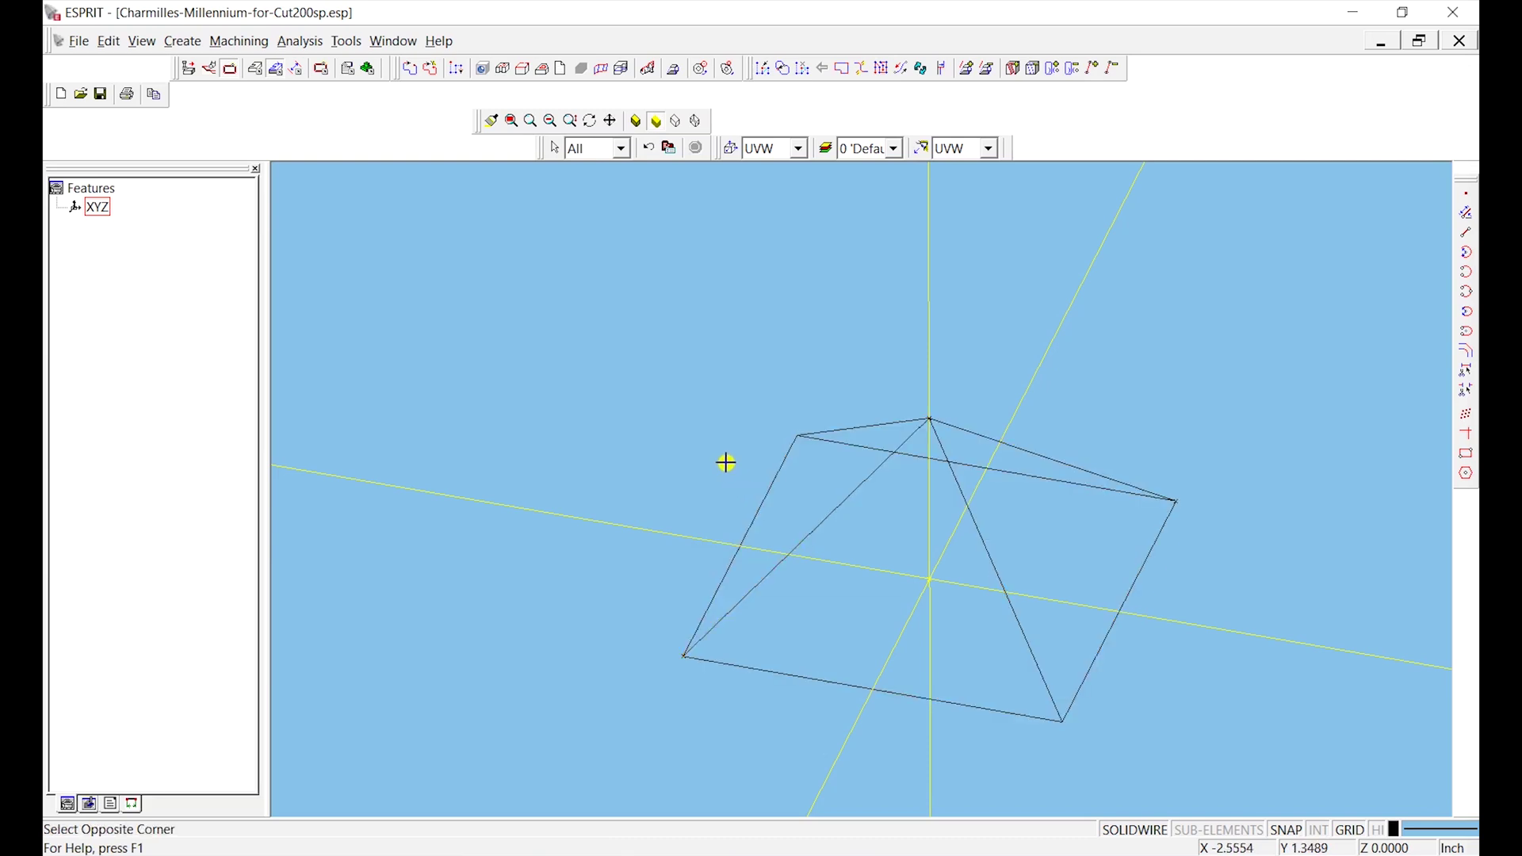
pyautogui.moveTo(781, 554); pyautogui.dragTo(815, 544, button='middle')
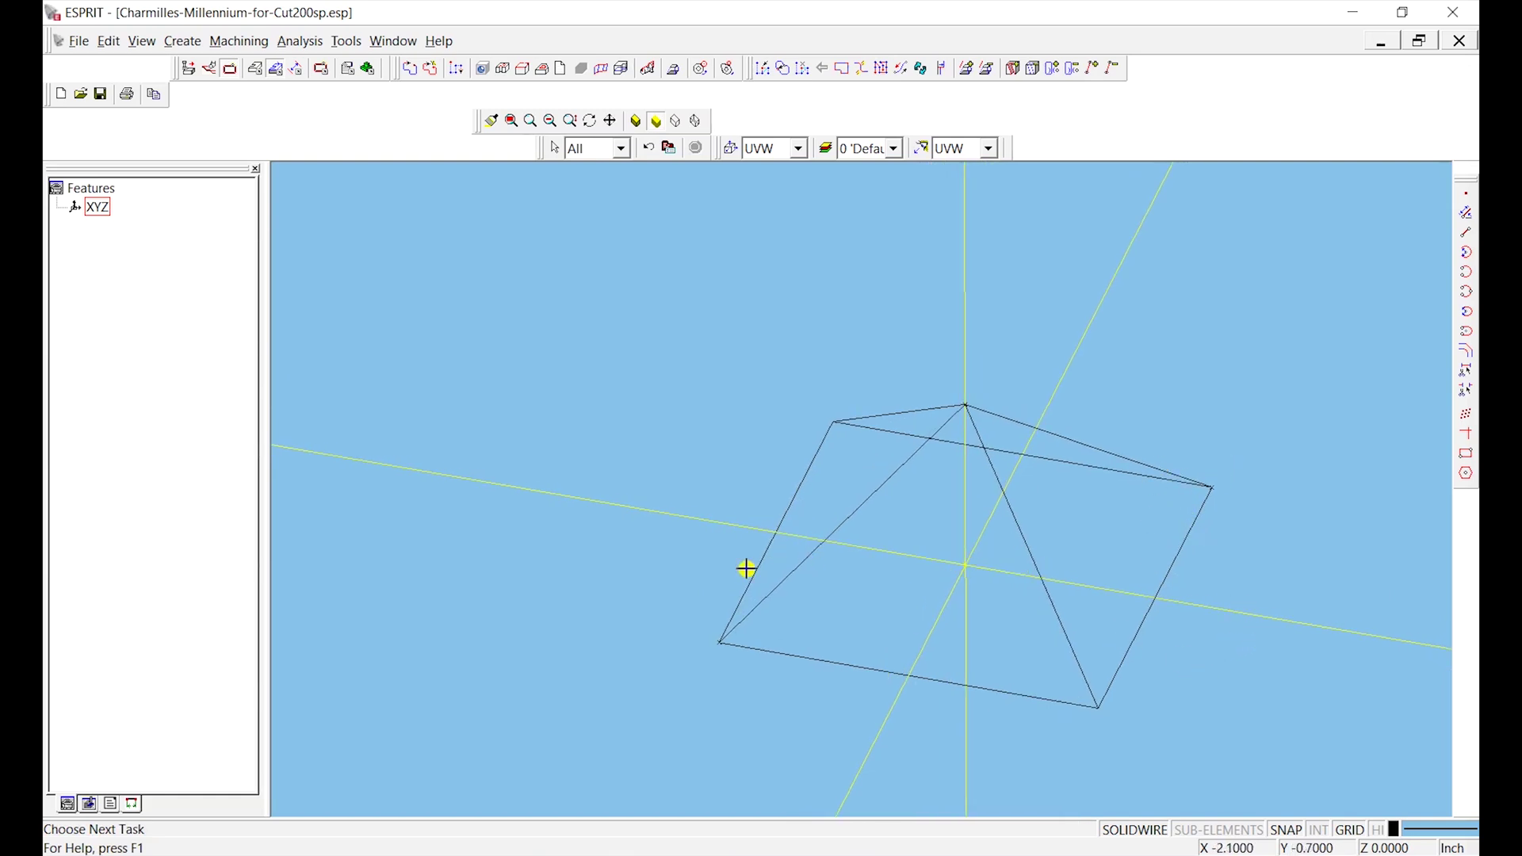
pyautogui.scroll(5, 714, 651)
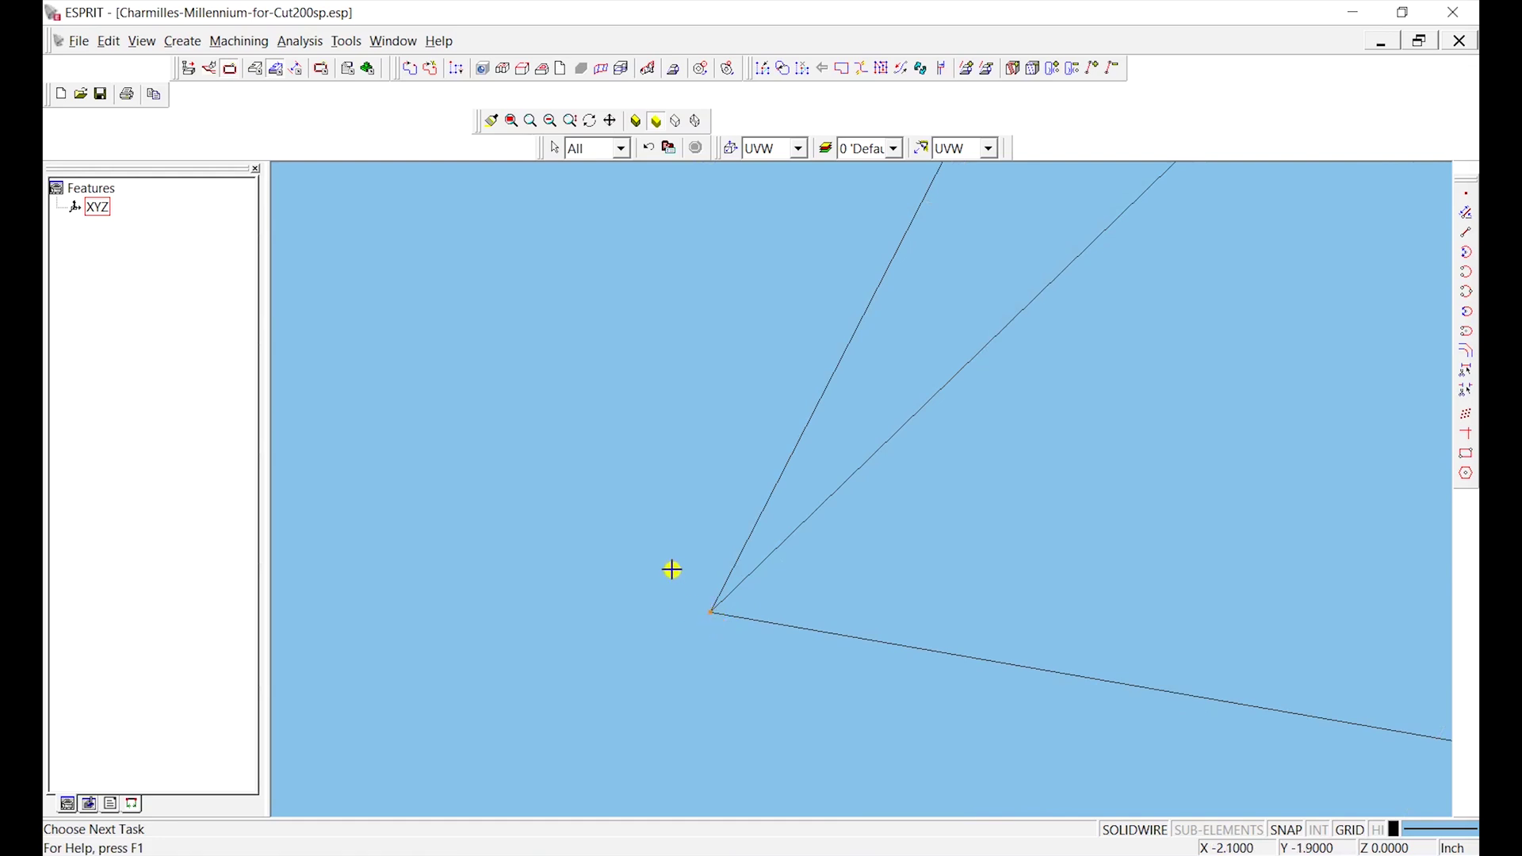
# Zoom into the lower-left corner and pick, confirm and deselect edge S4 there.
pyautogui.click(719, 591)
pyautogui.click(734, 587)
pyautogui.click(751, 577)
pyautogui.click(745, 581)
pyautogui.click(727, 573)
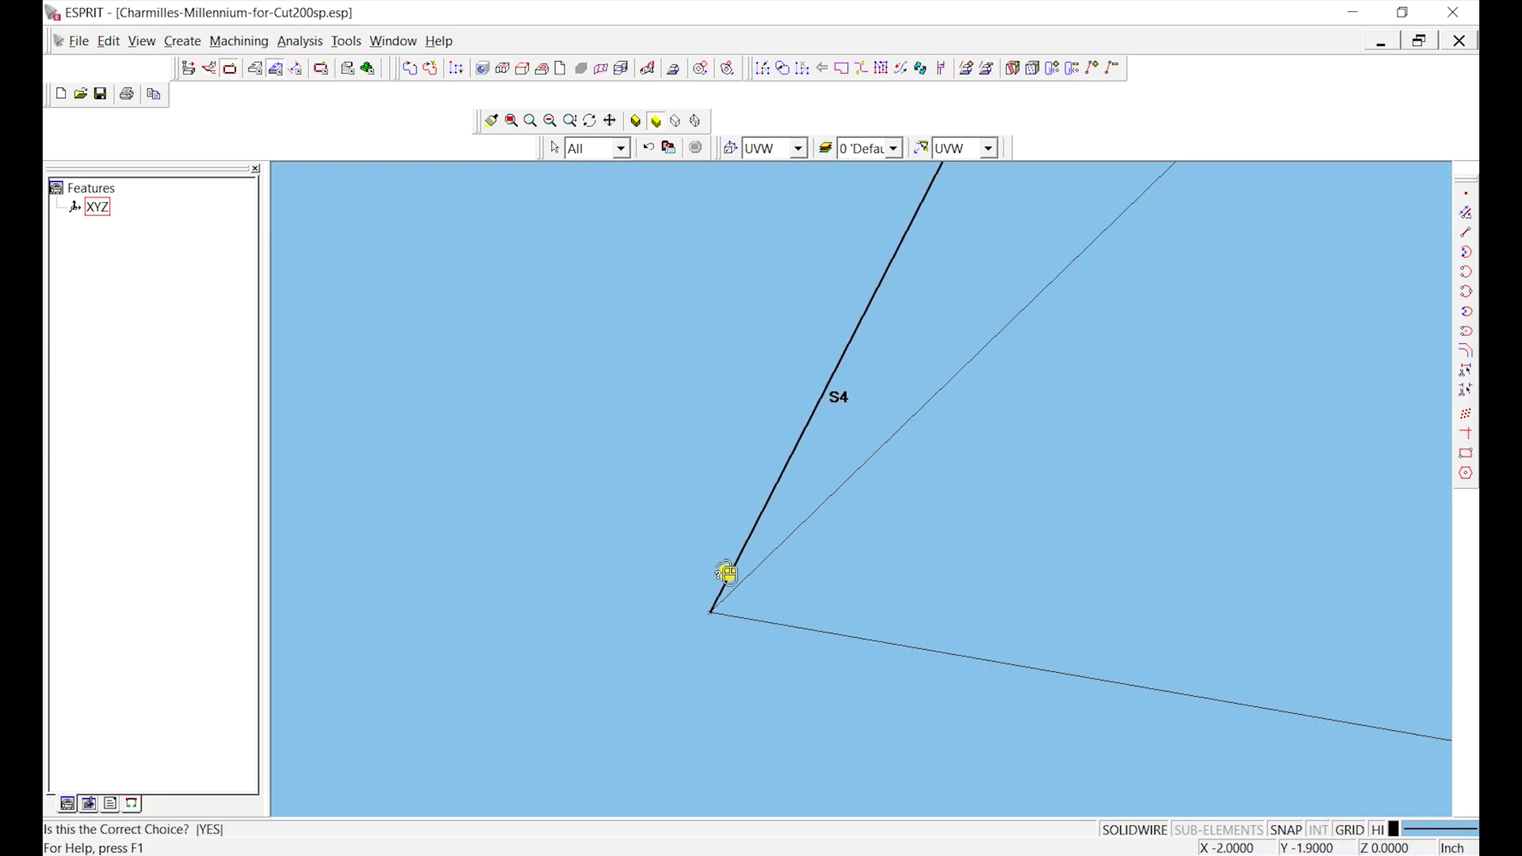
pyautogui.click(727, 573)
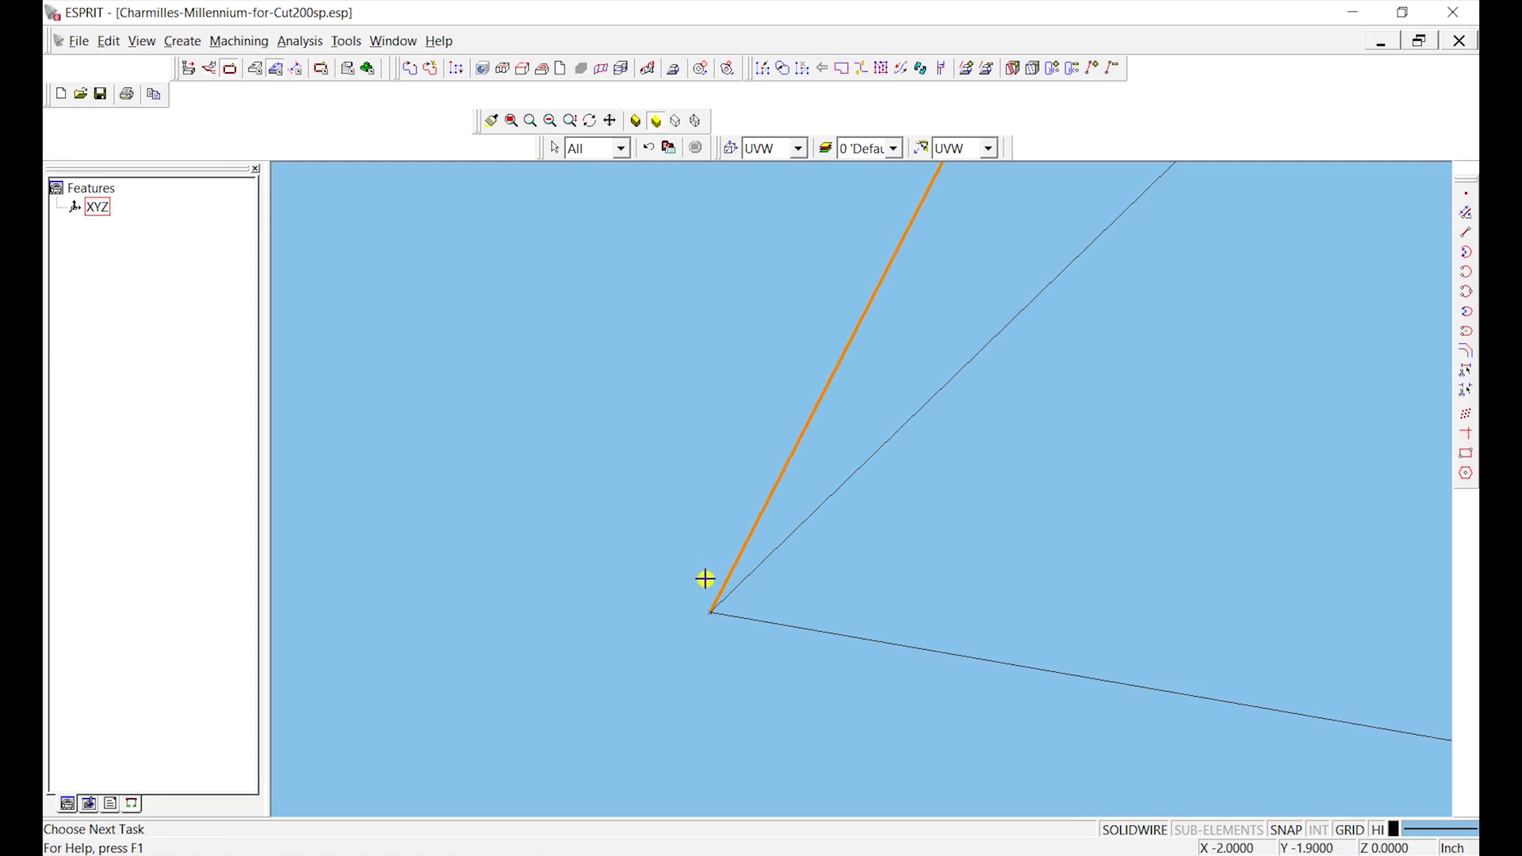
pyautogui.click(708, 586)
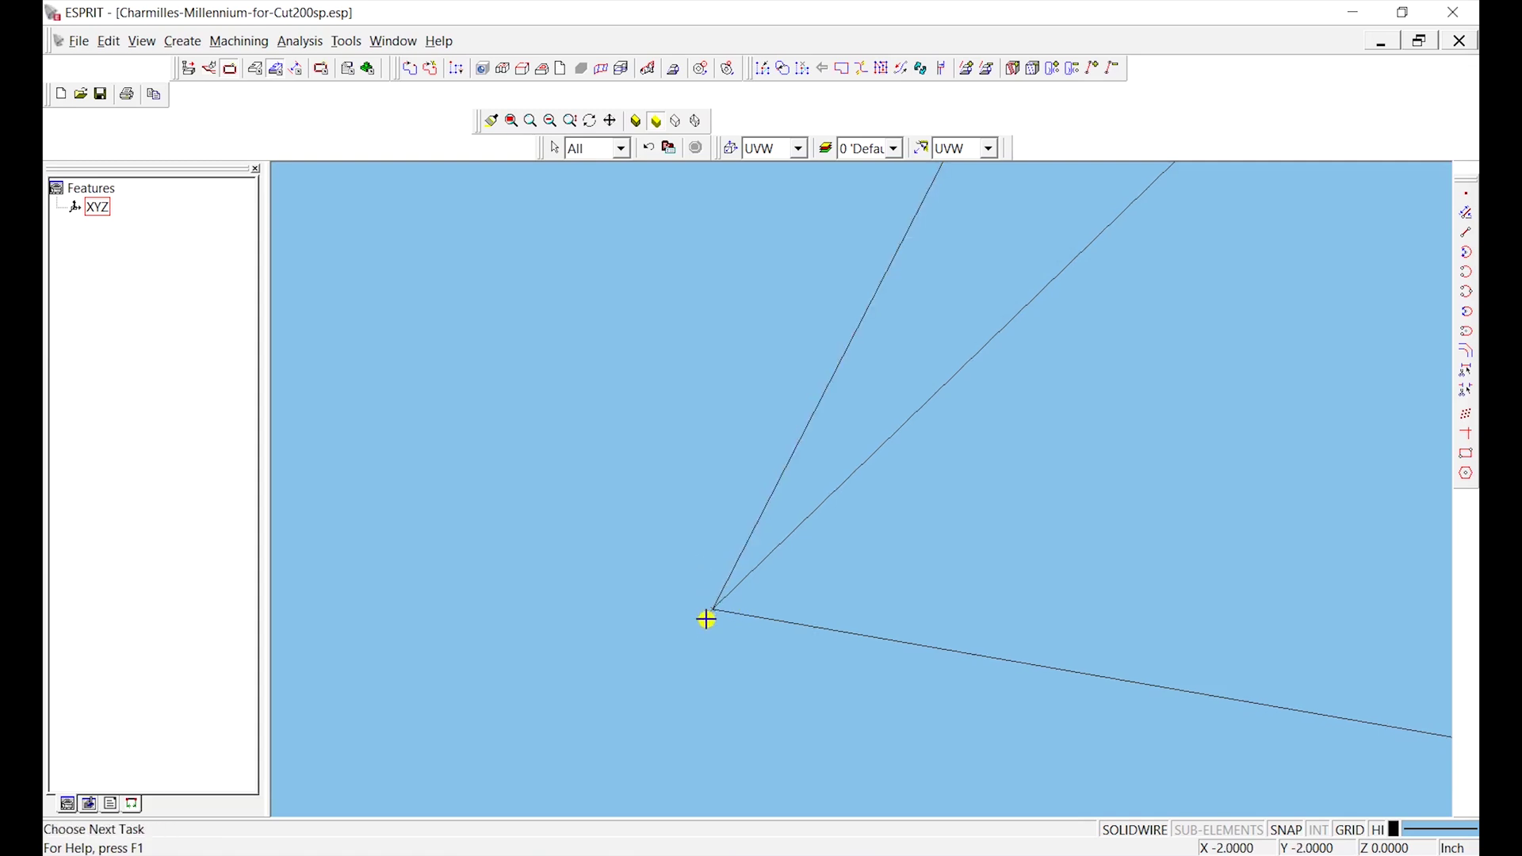
pyautogui.click(736, 565)
pyautogui.click(735, 567)
pyautogui.click(694, 587)
pyautogui.click(716, 615)
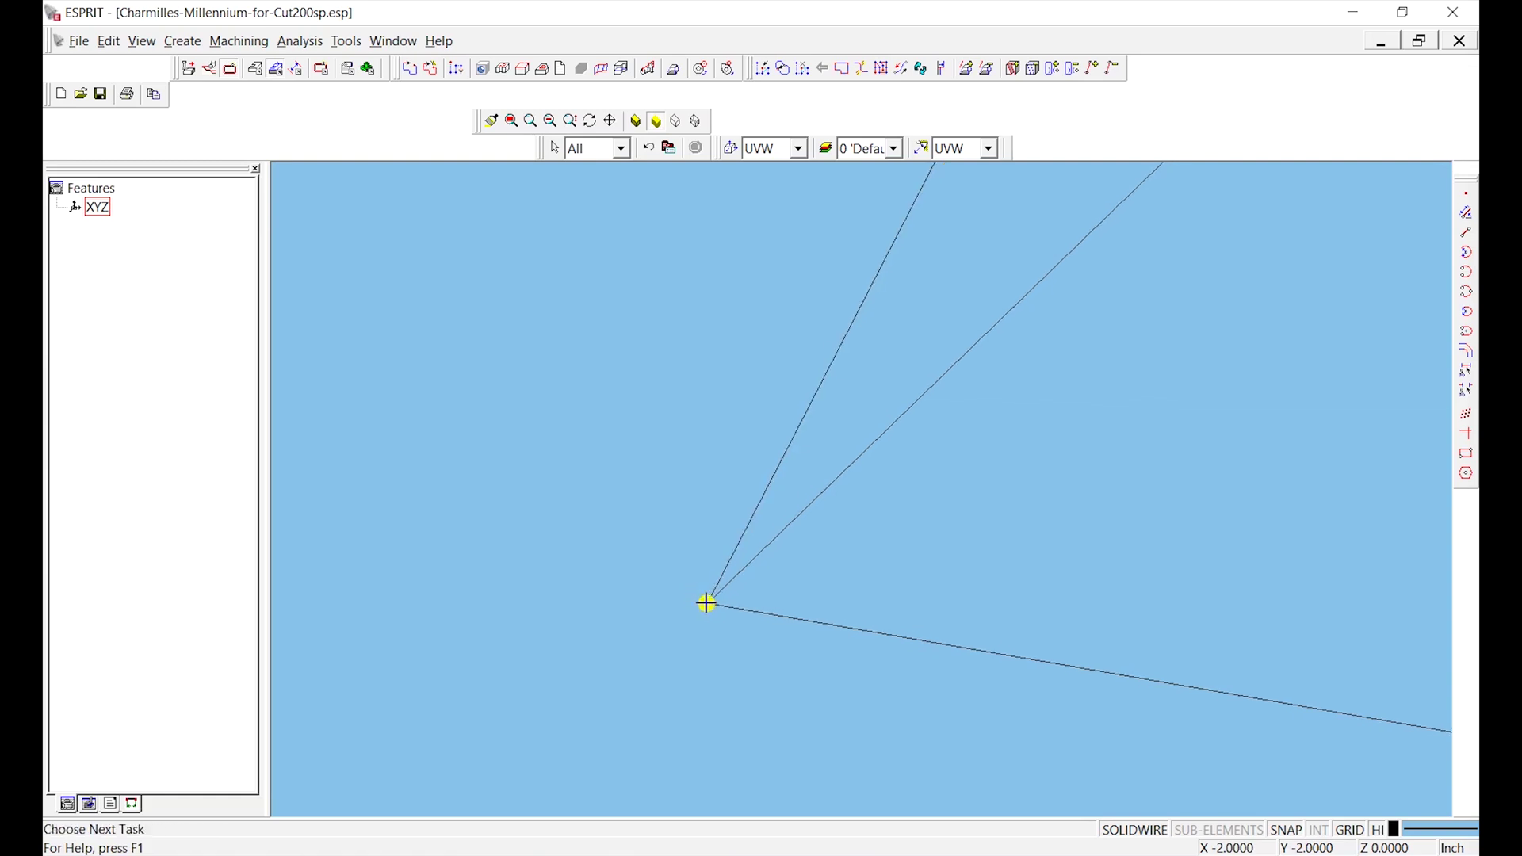
# At the corner vertex, cycle candidates to accept edge S9, then edge S1 and corner point P2.
pyautogui.click(706, 603)
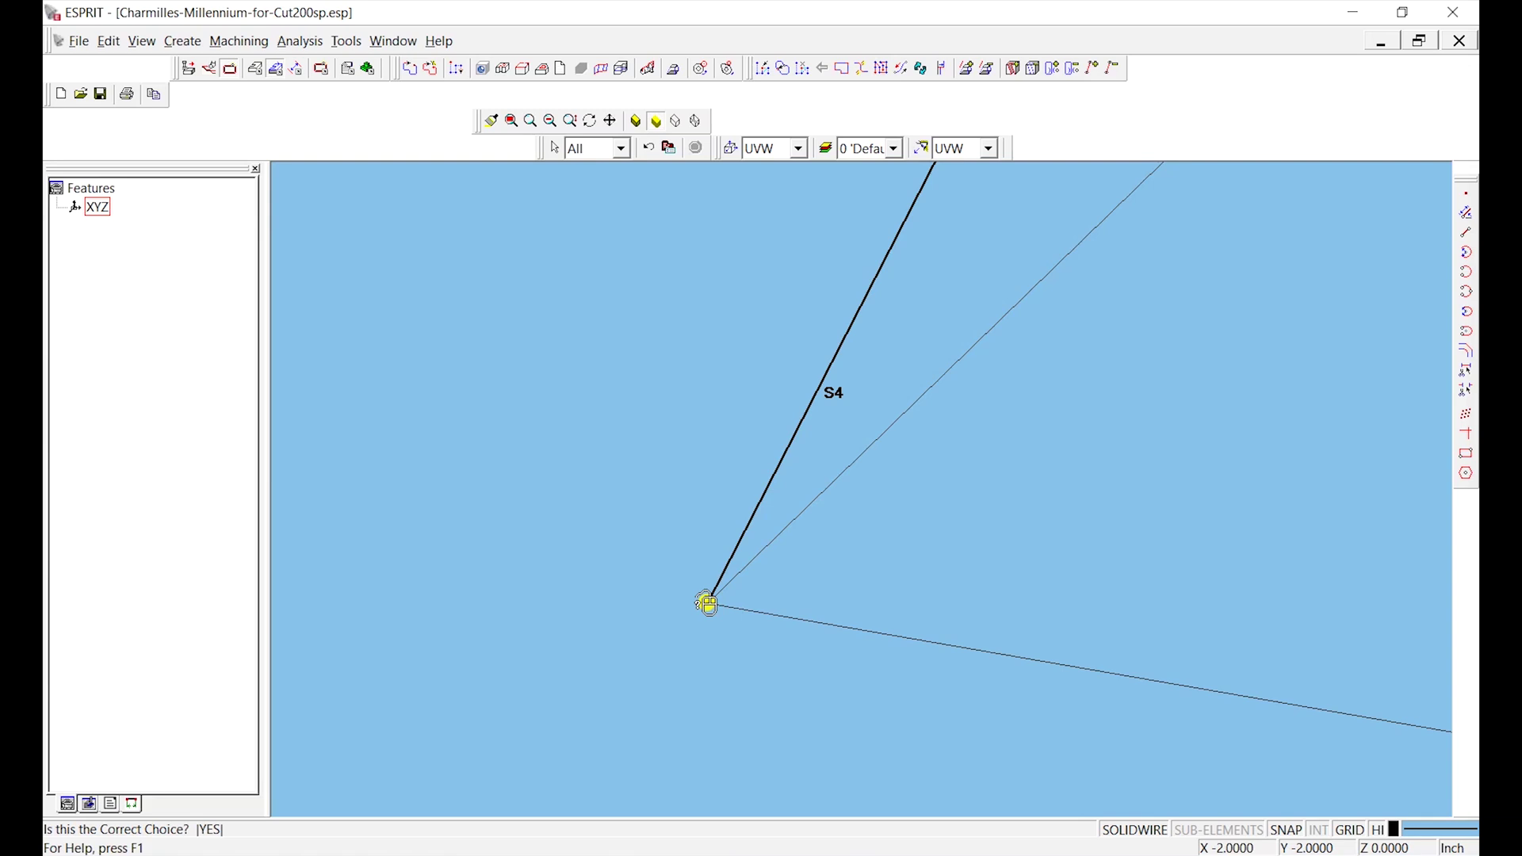
pyautogui.rightClick(708, 603)
pyautogui.rightClick(708, 603)
pyautogui.rightClick(708, 603)
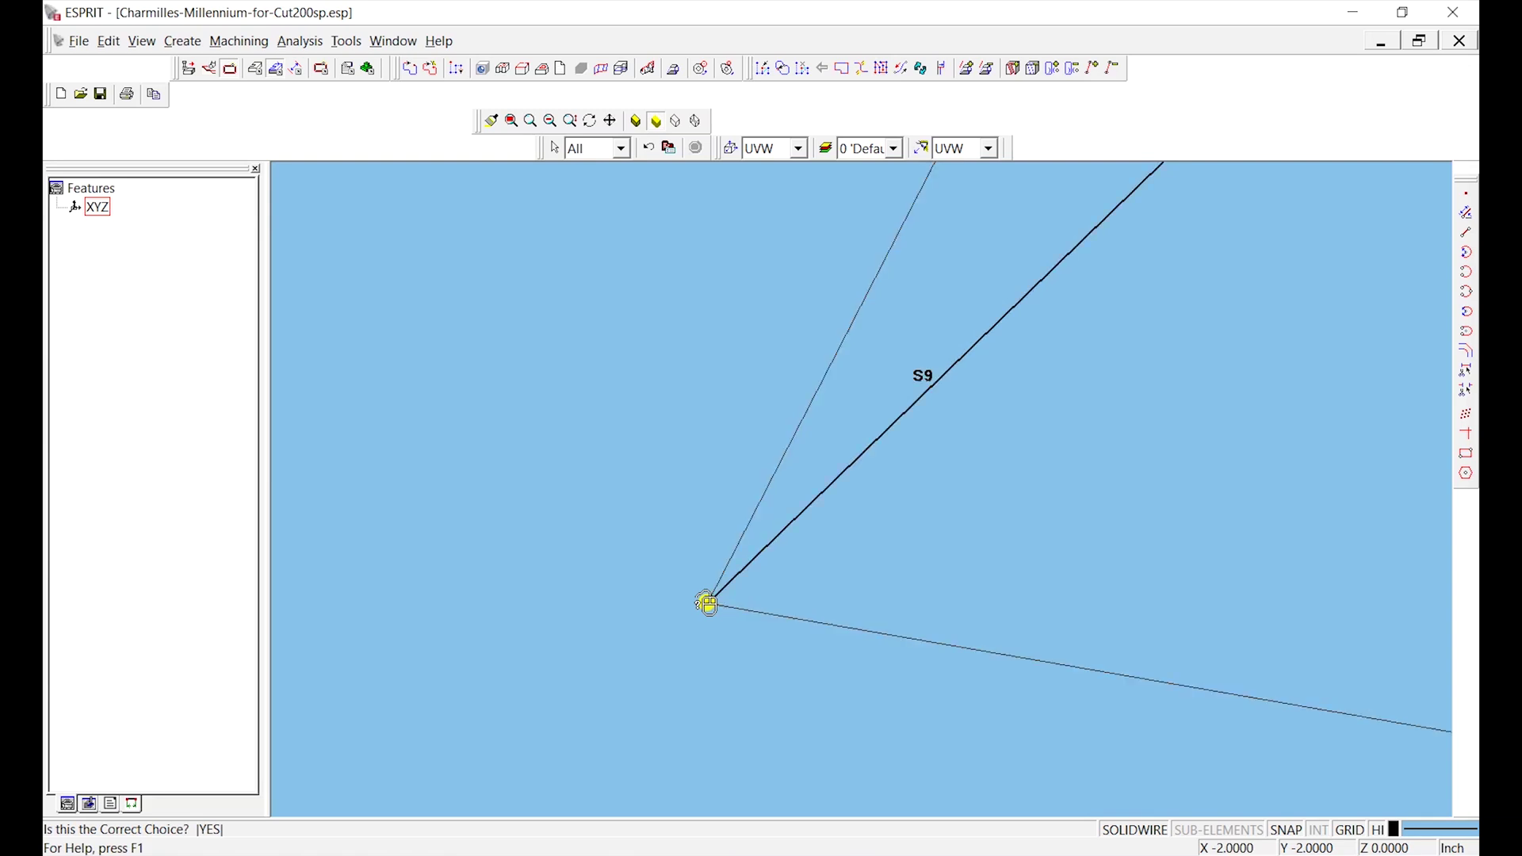
pyautogui.click(707, 603)
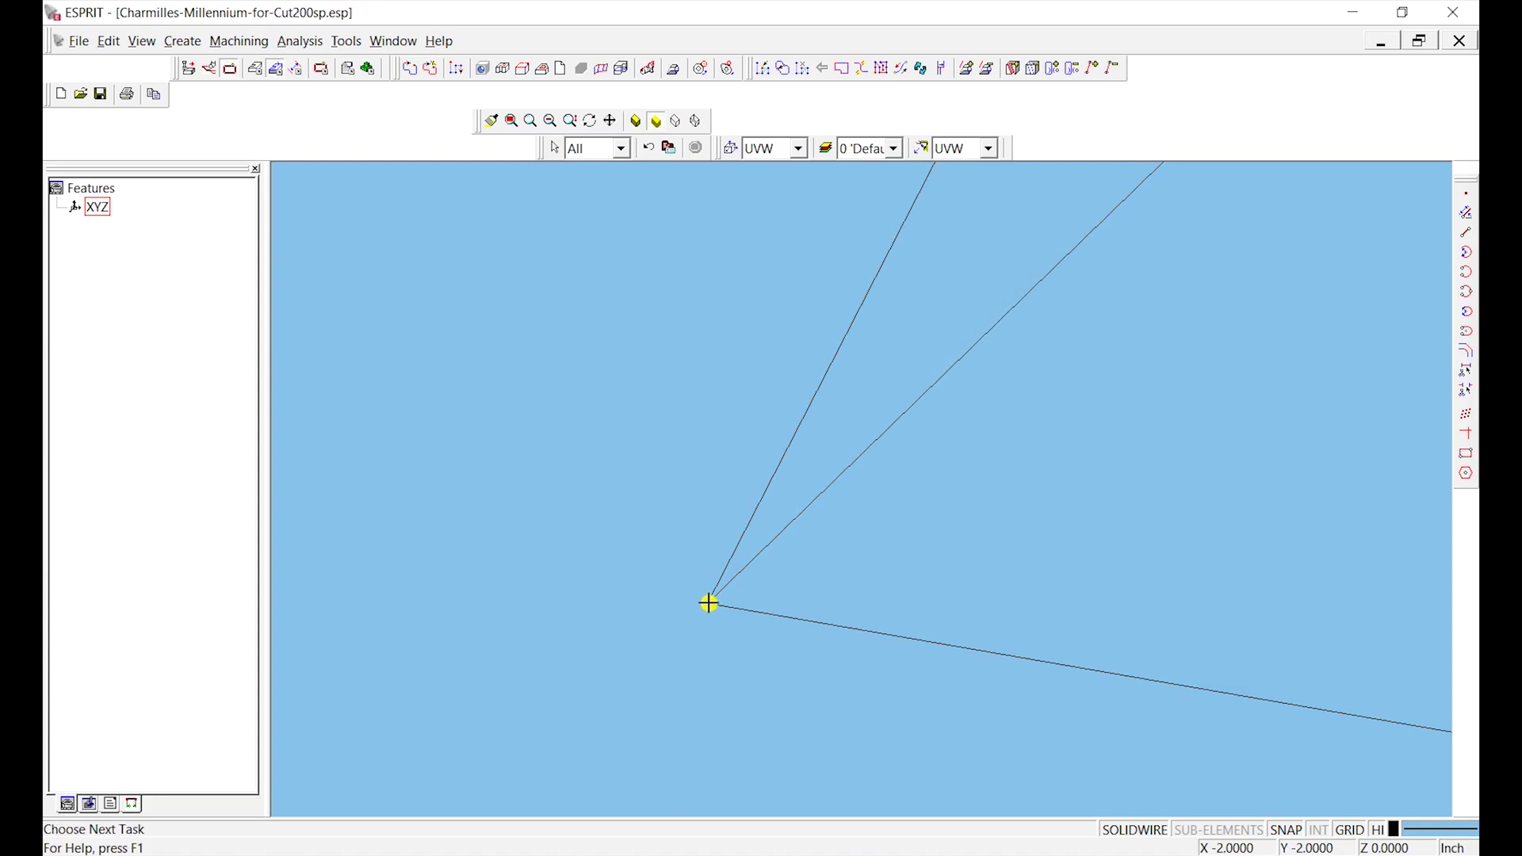
pyautogui.click(709, 604)
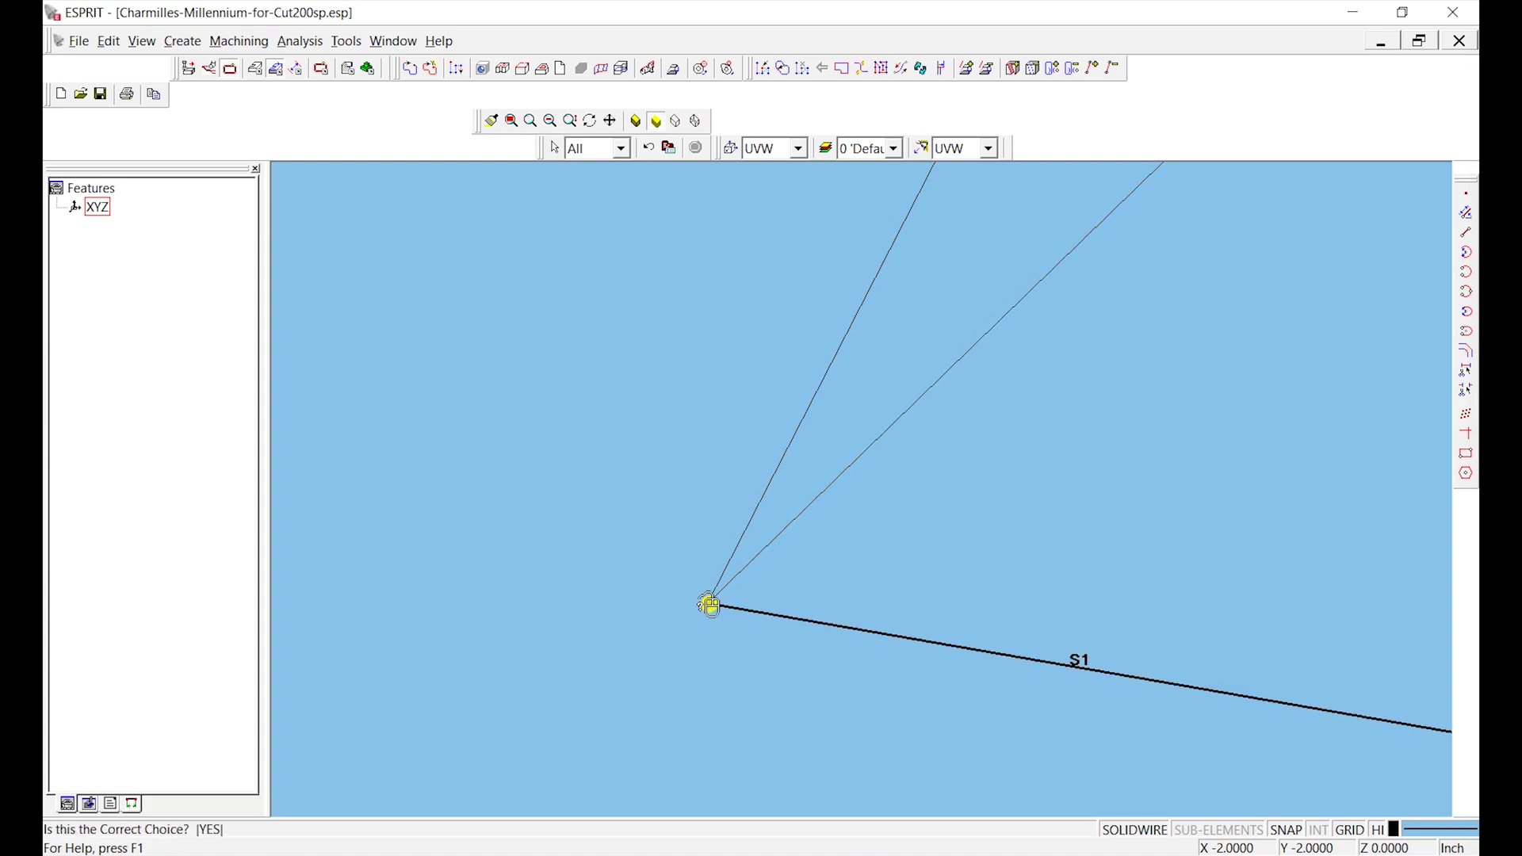
pyautogui.rightClick(709, 604)
pyautogui.rightClick(710, 604)
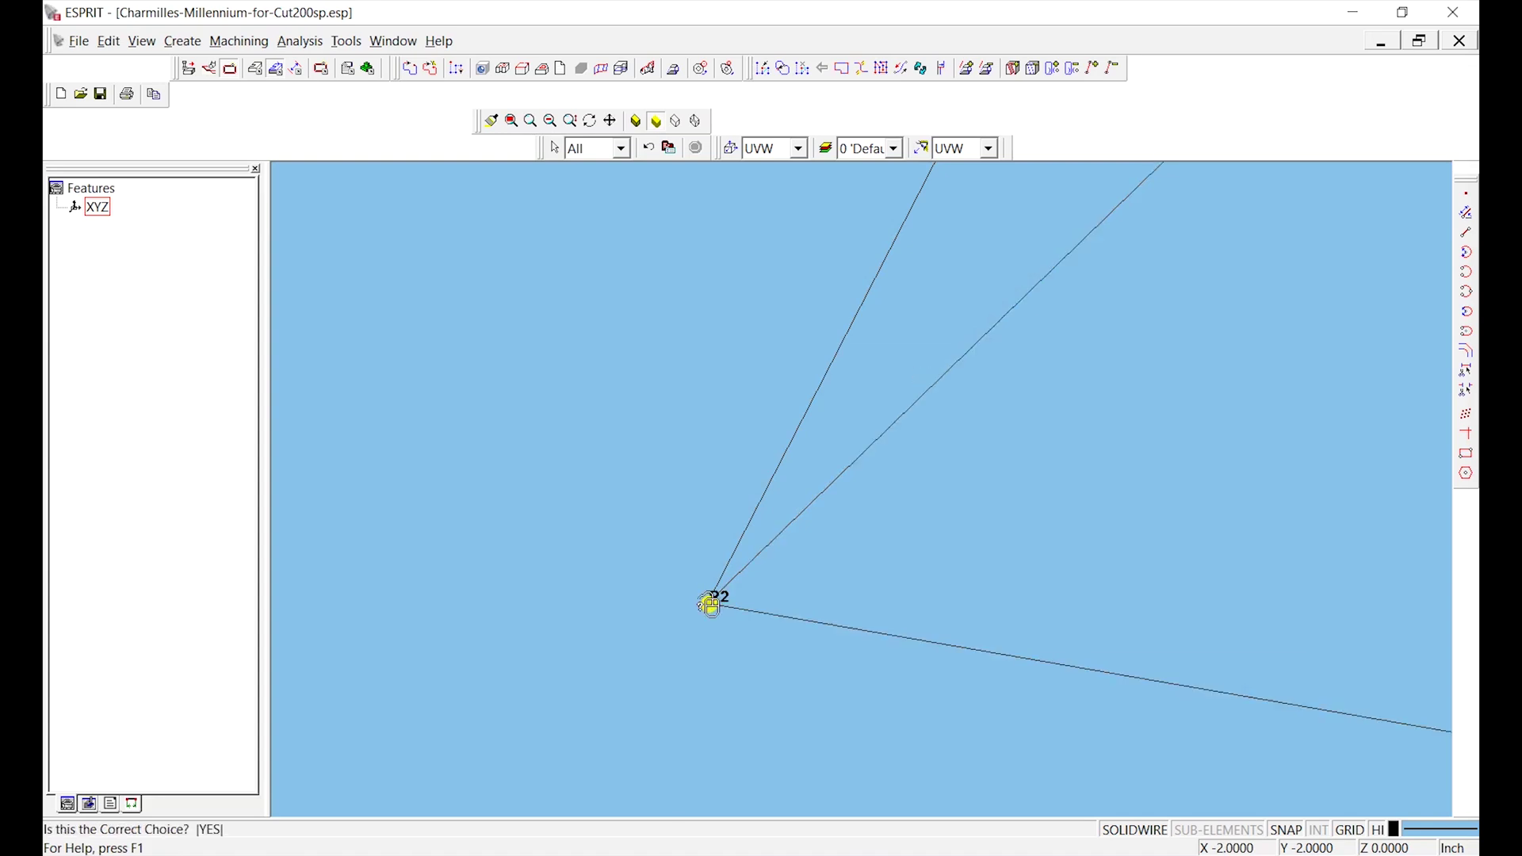
pyautogui.click(671, 582)
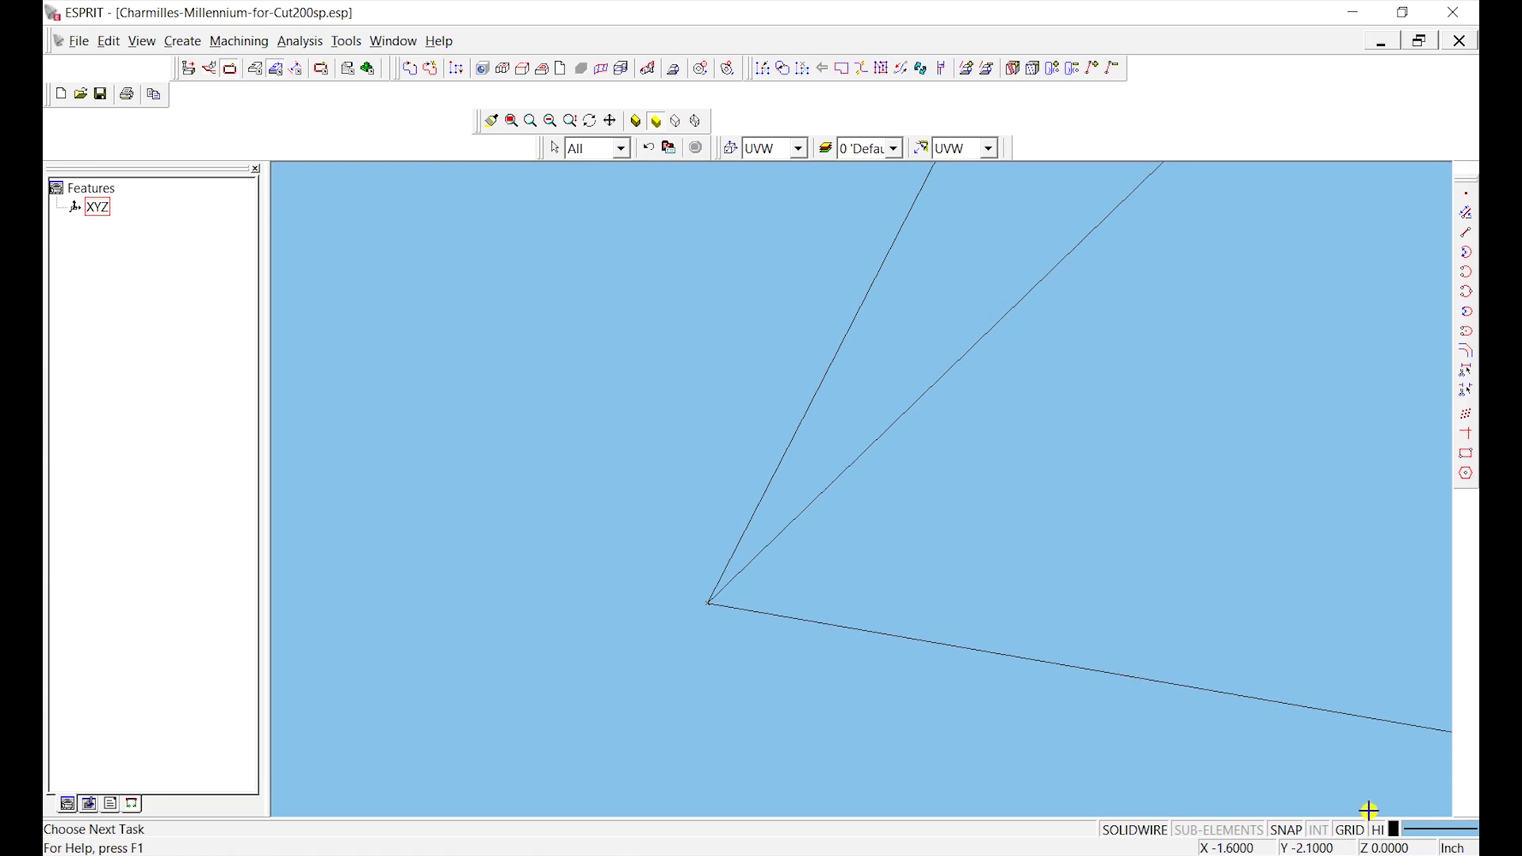
pyautogui.moveTo(1243, 469); pyautogui.dragTo(1148, 536, button='middle')
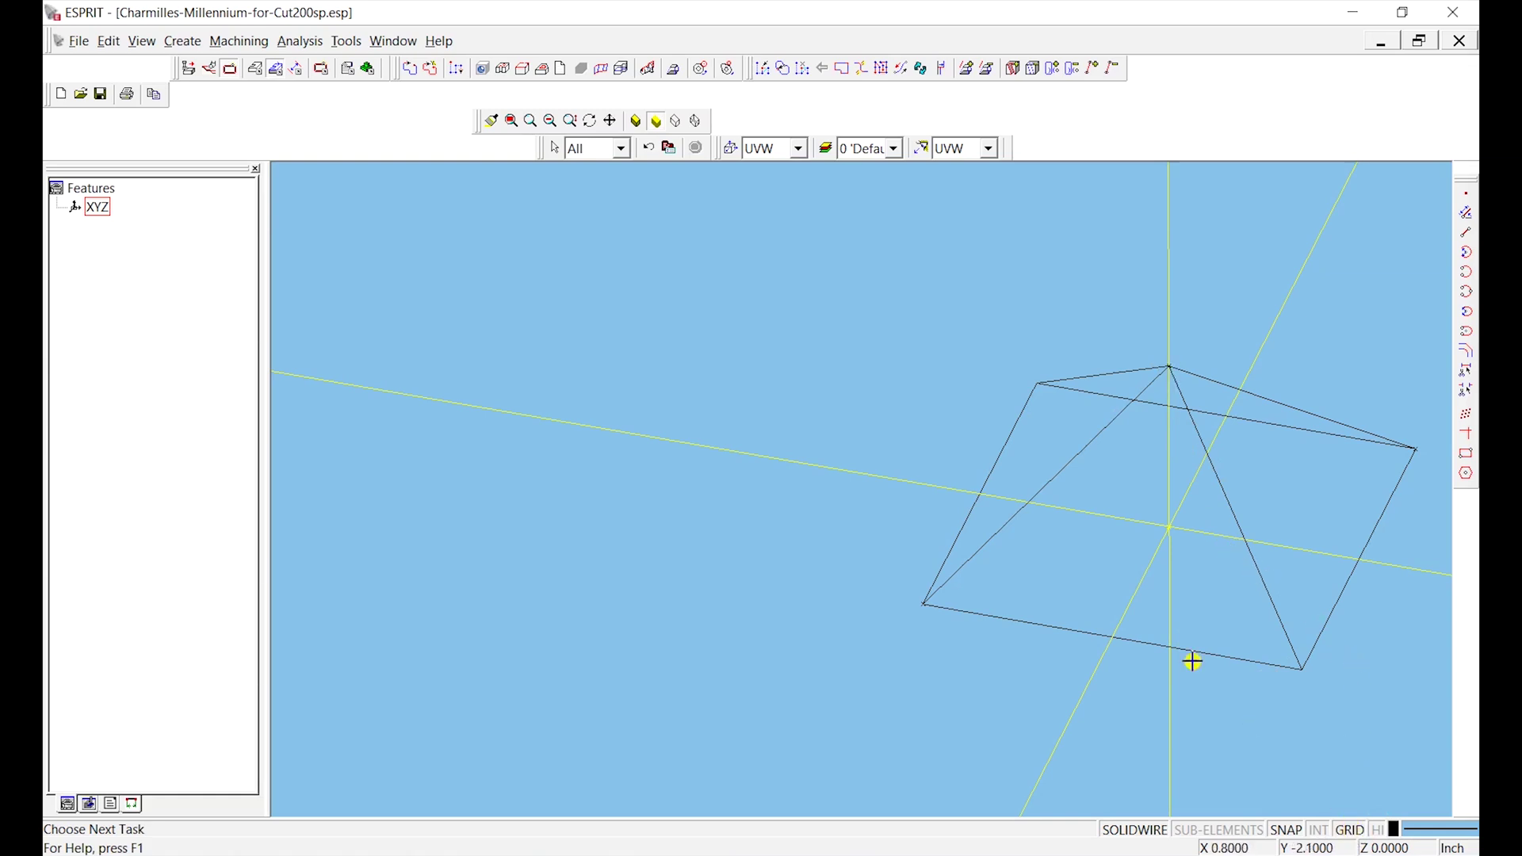
pyautogui.moveTo(1091, 475); pyautogui.dragTo(910, 517, button='middle')
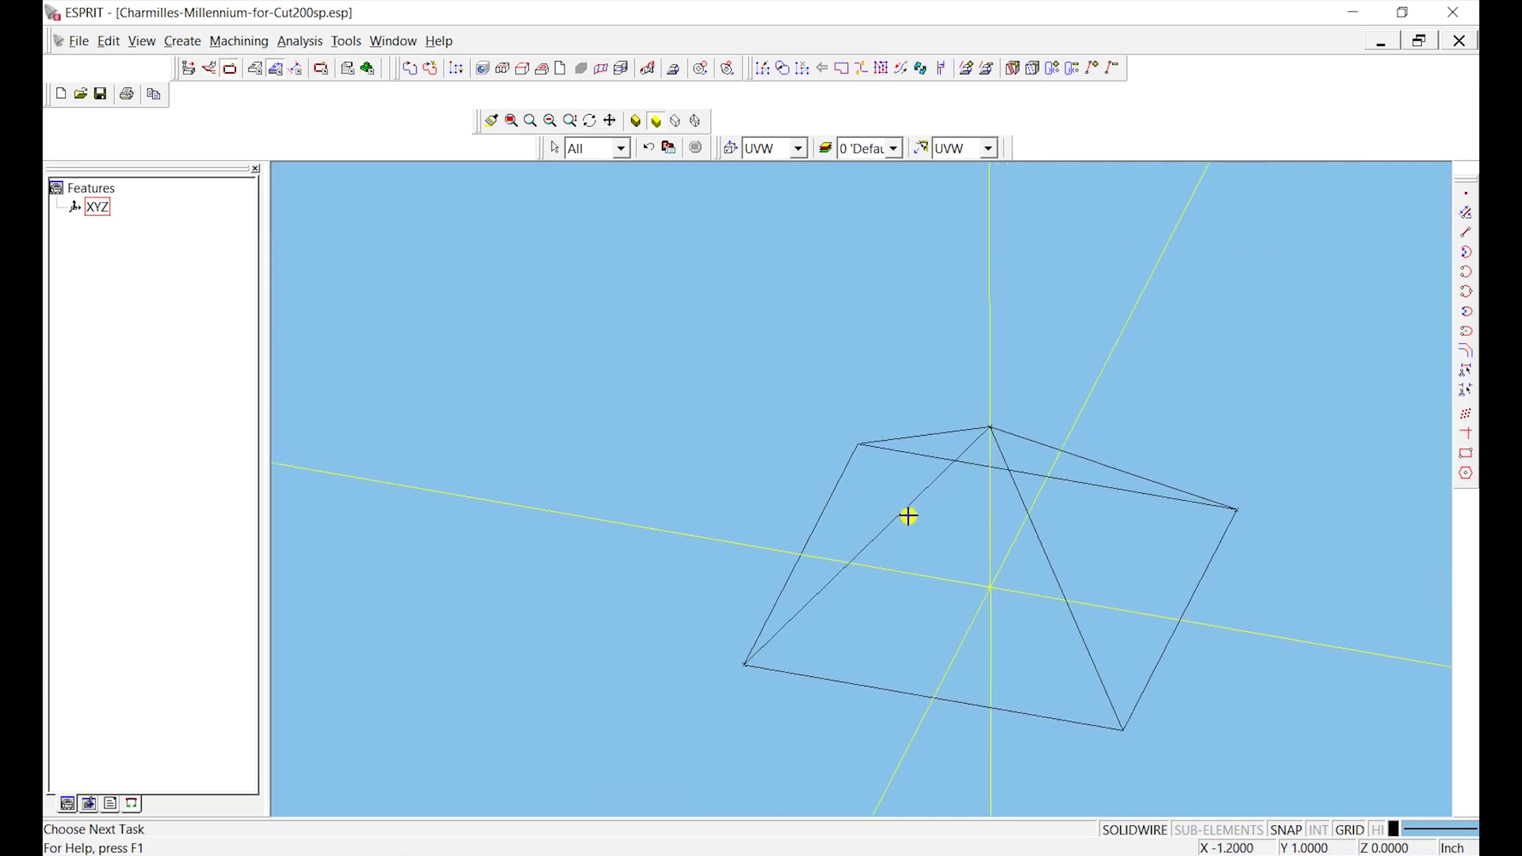
pyautogui.click(990, 149)
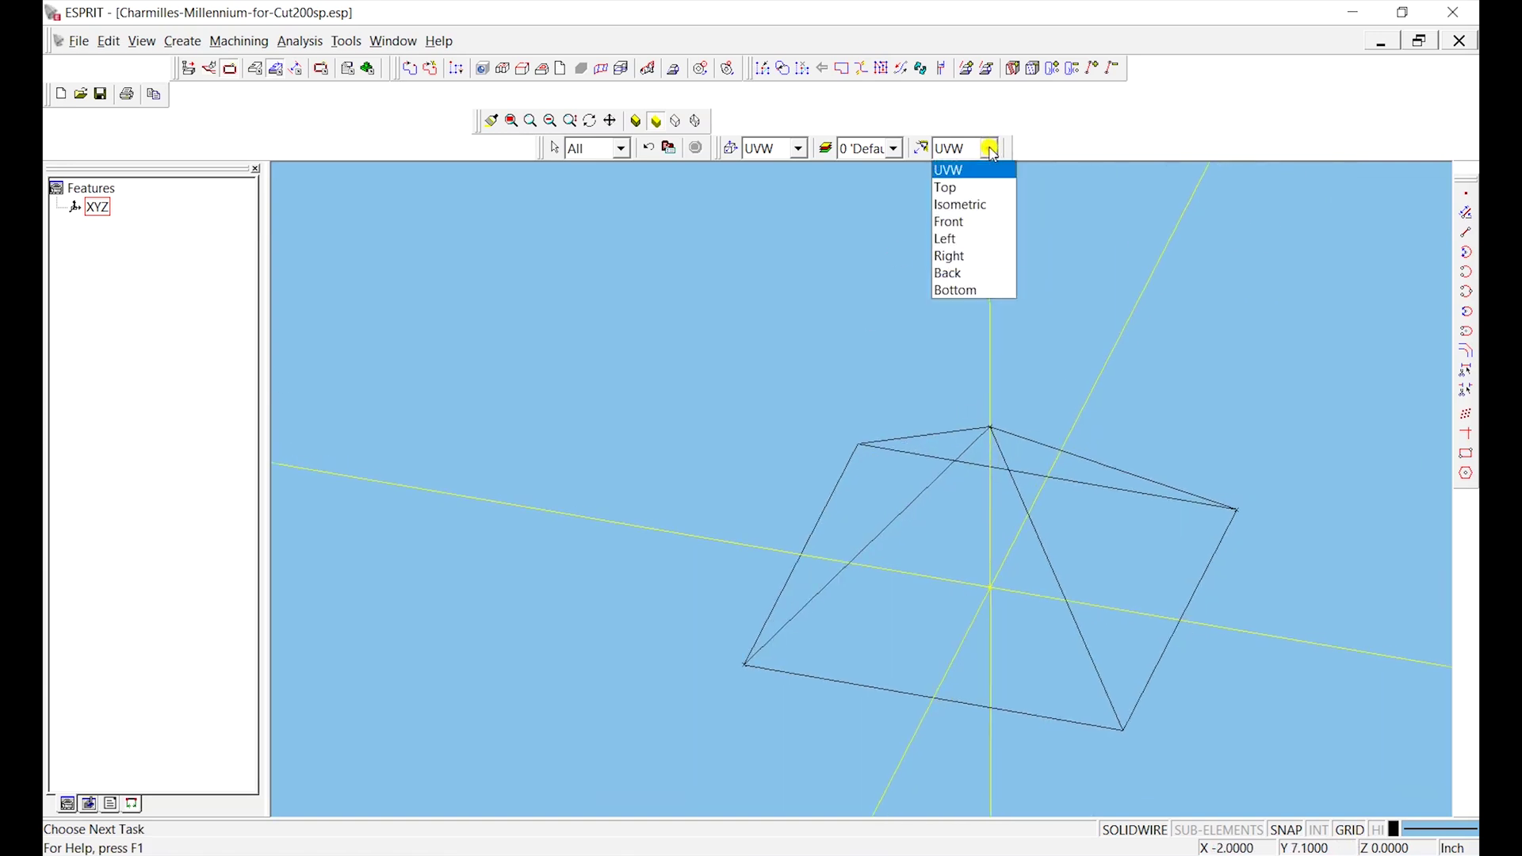
pyautogui.click(985, 189)
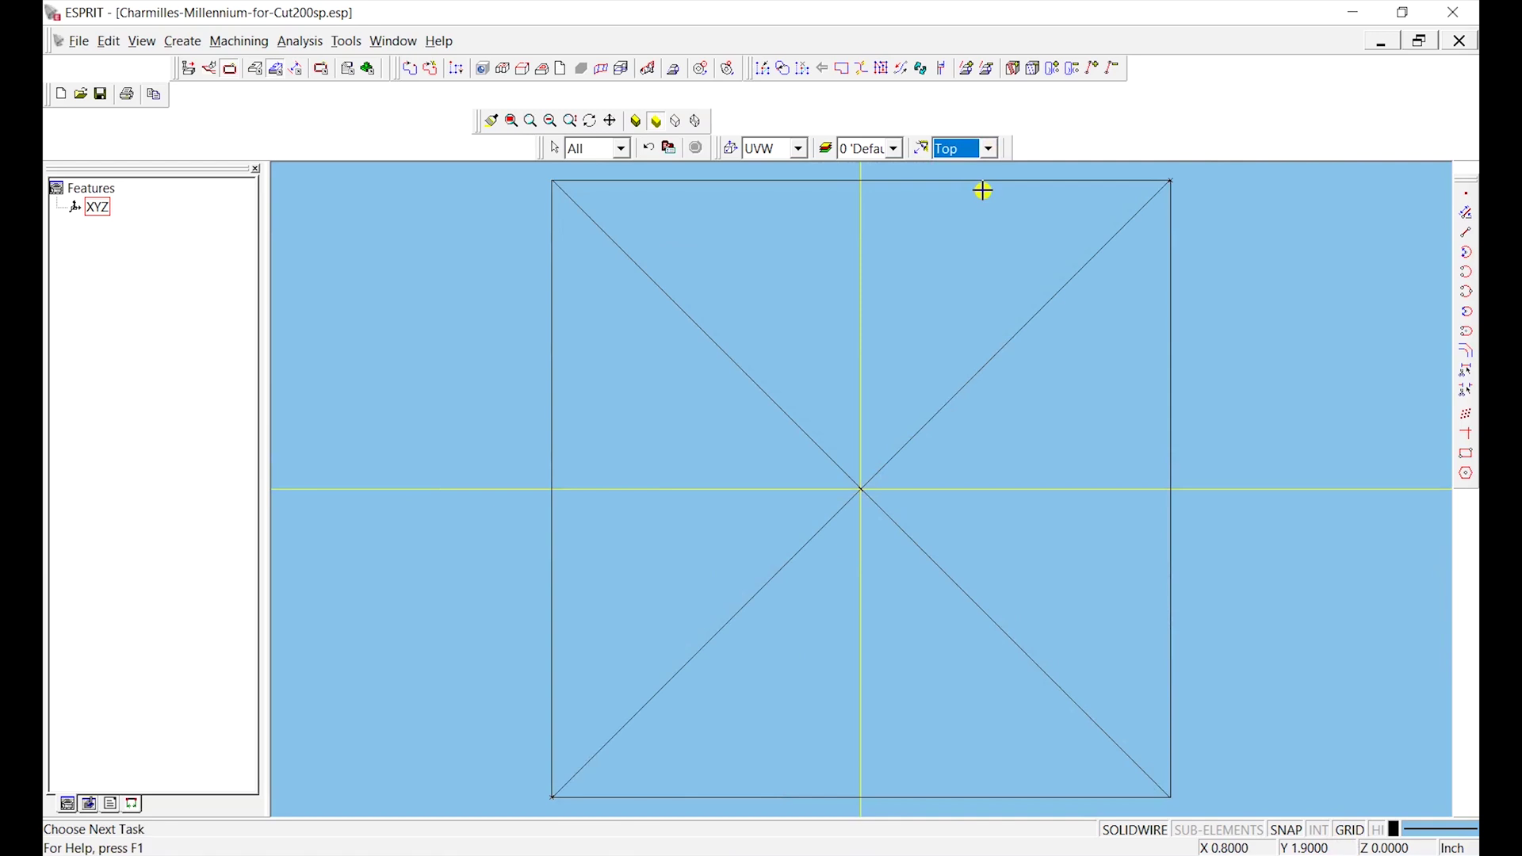
pyautogui.scroll(-2, 858, 503)
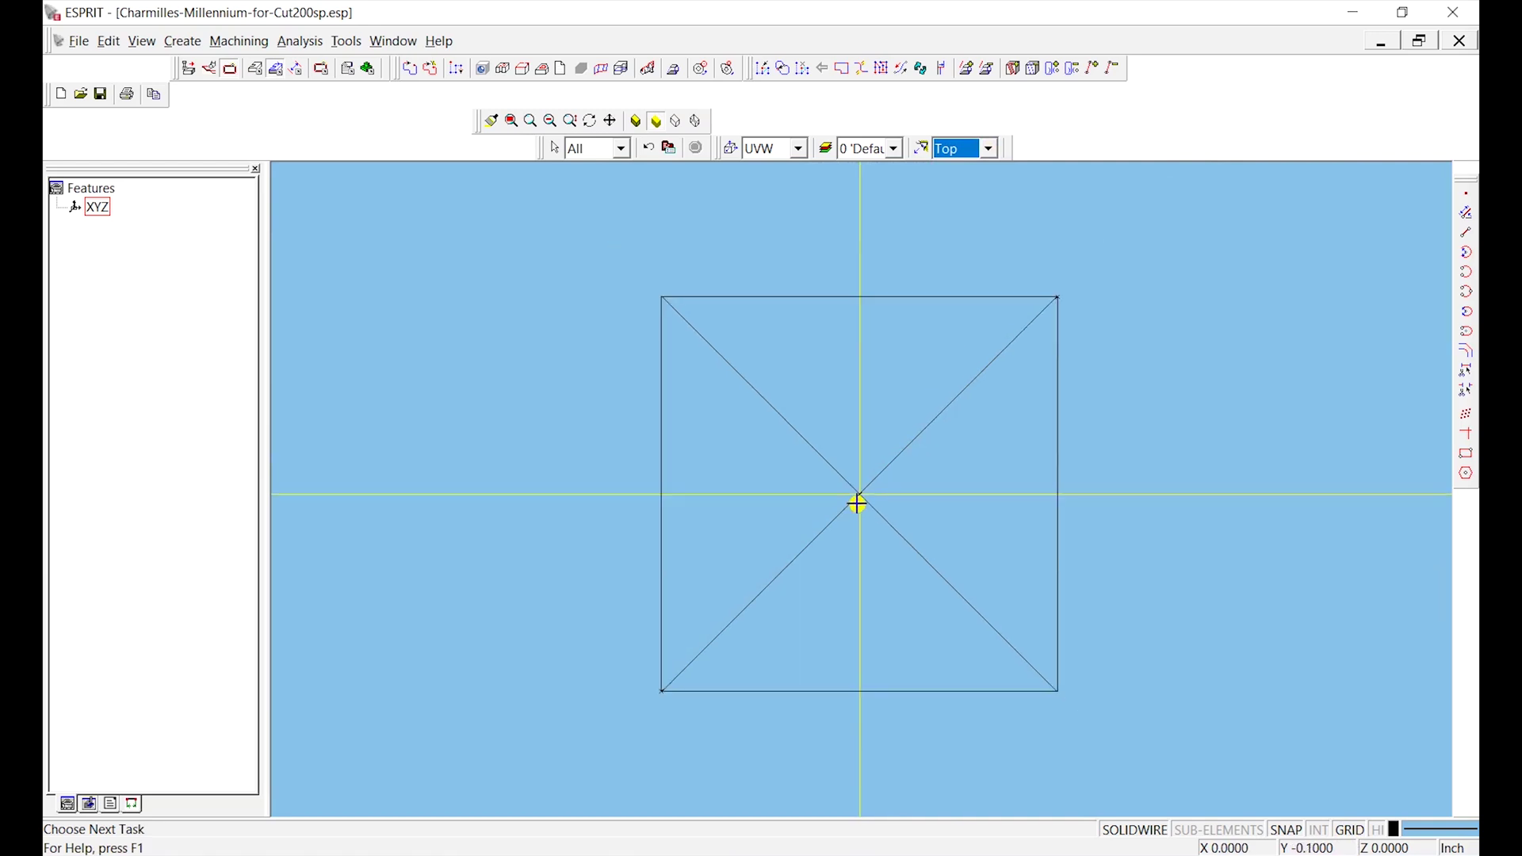
pyautogui.scroll(1, 858, 503)
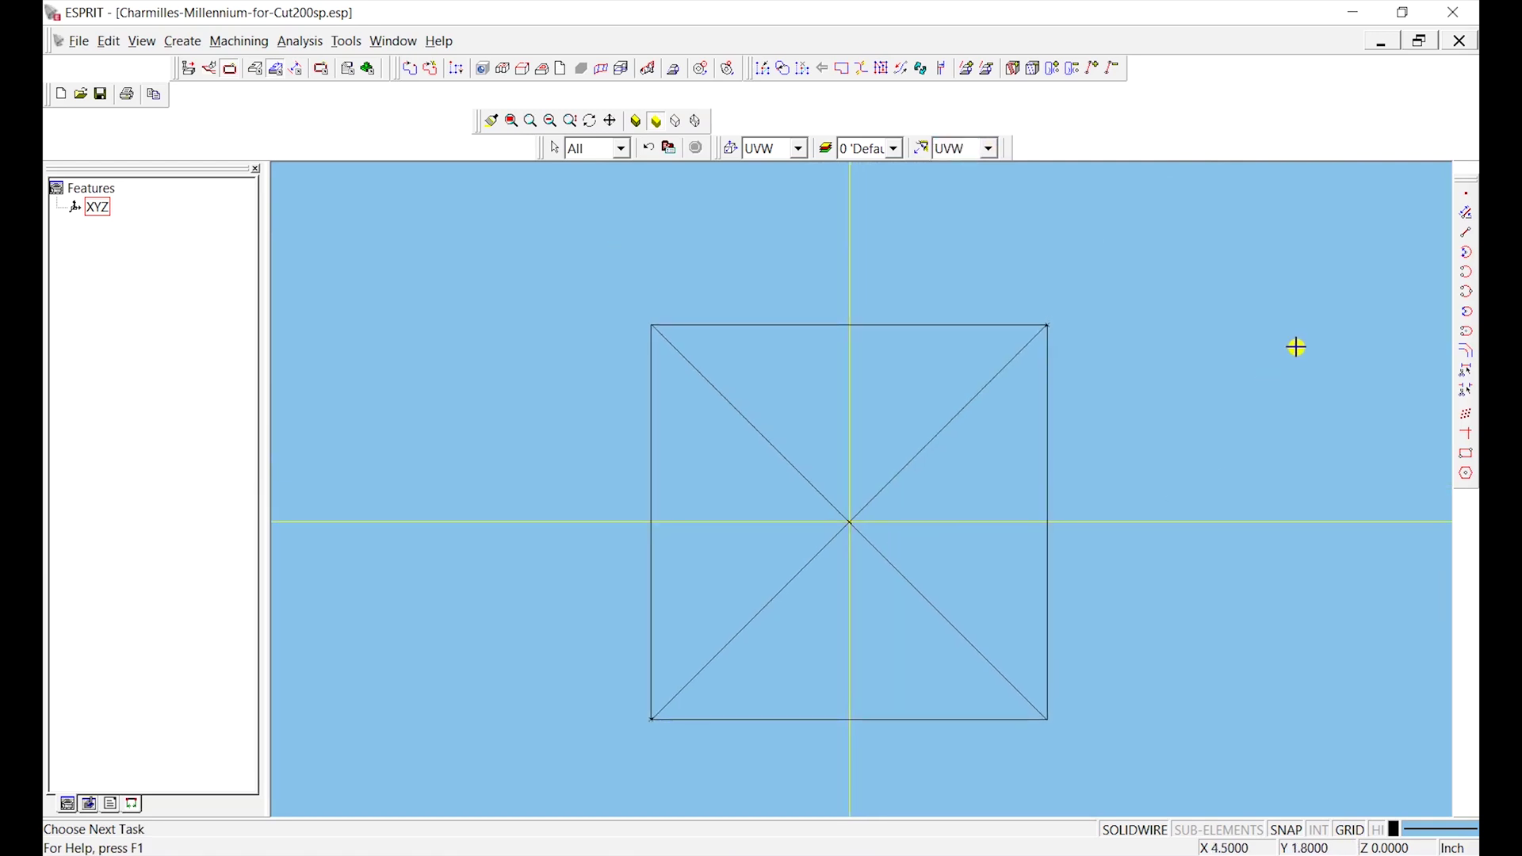
pyautogui.moveTo(1015, 436); pyautogui.dragTo(989, 367, button='middle')
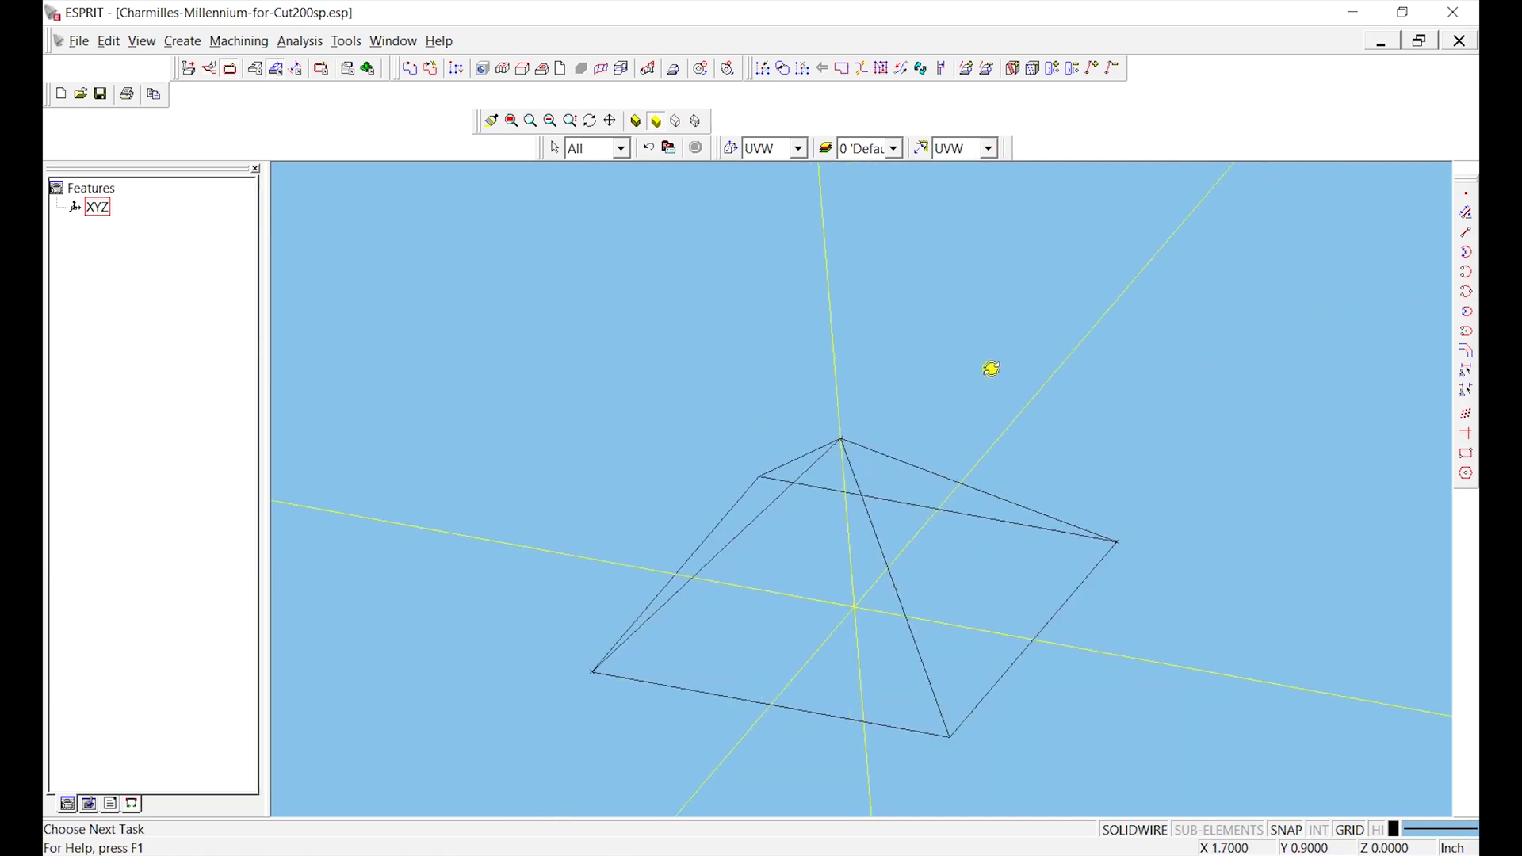
# Remove the slanted edge running from the apex to the front base corner with the edit tool.
pyautogui.click(1464, 392)
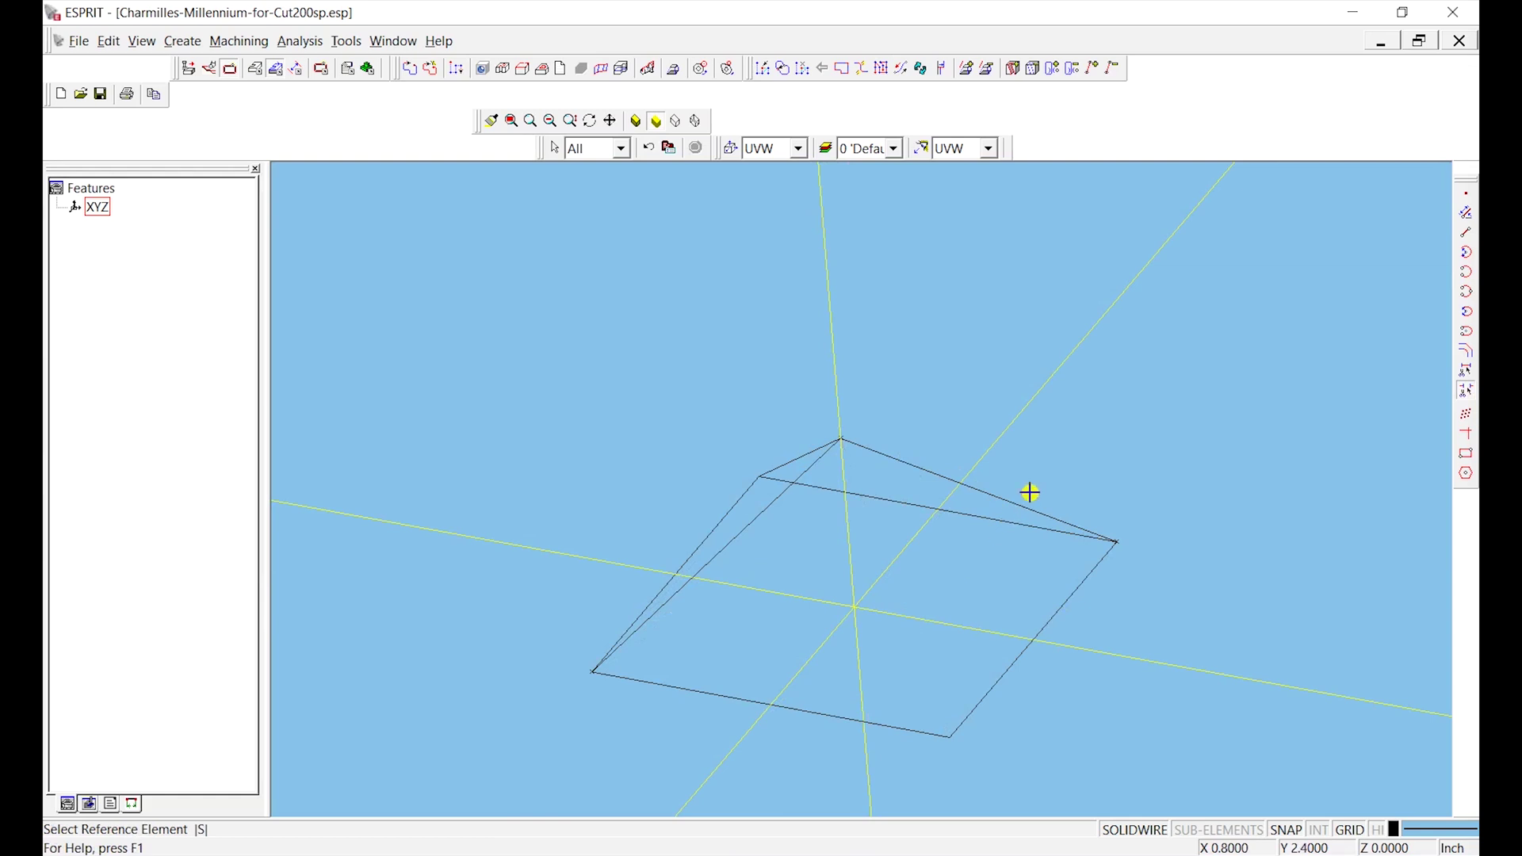
pyautogui.scroll(-2, 1049, 421)
pyautogui.scroll(2, 1043, 475)
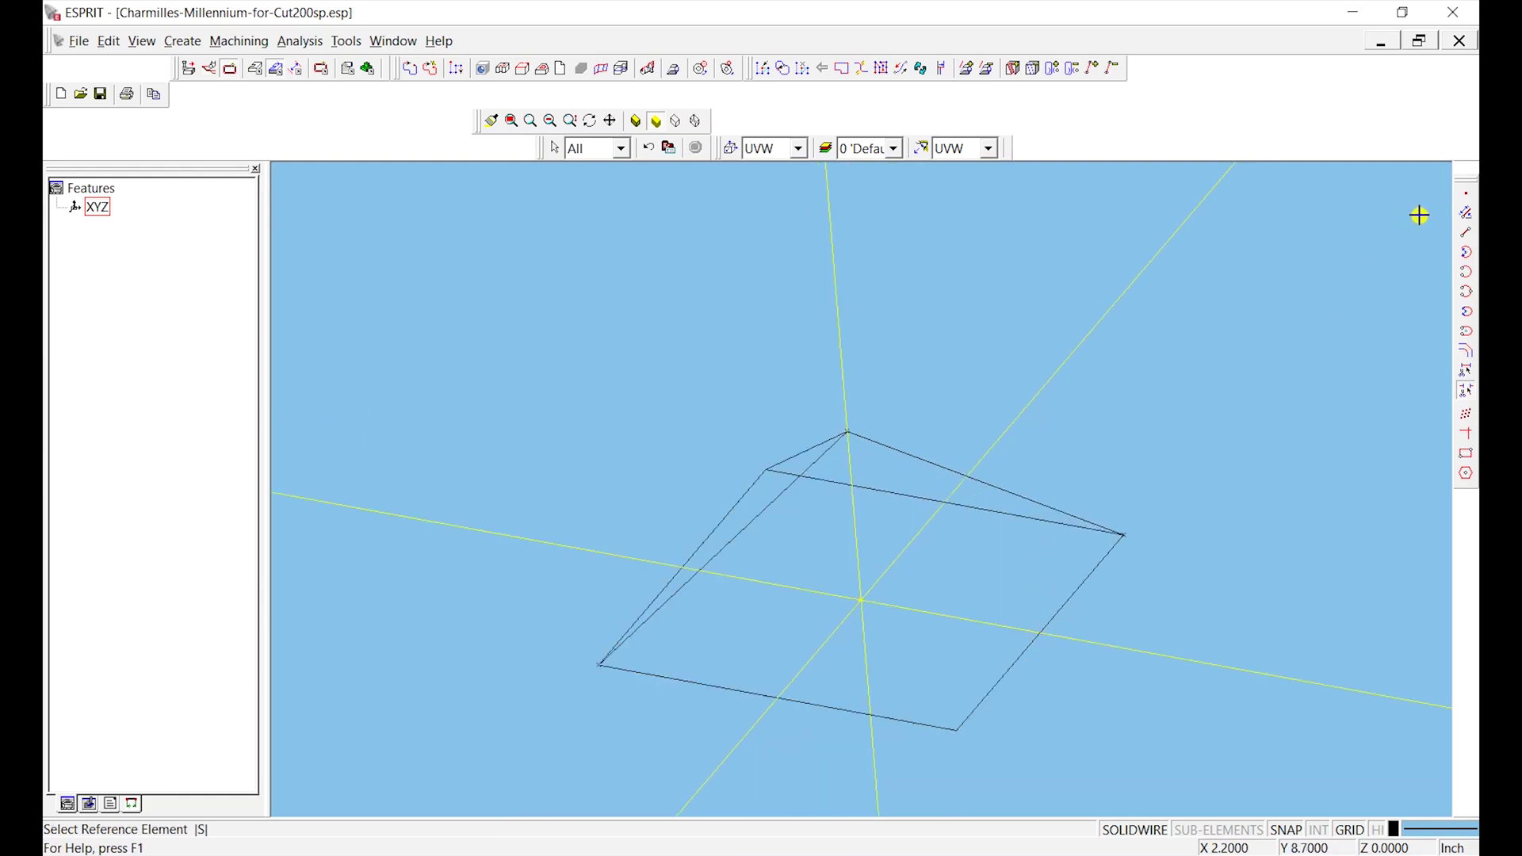
pyautogui.click(1471, 202)
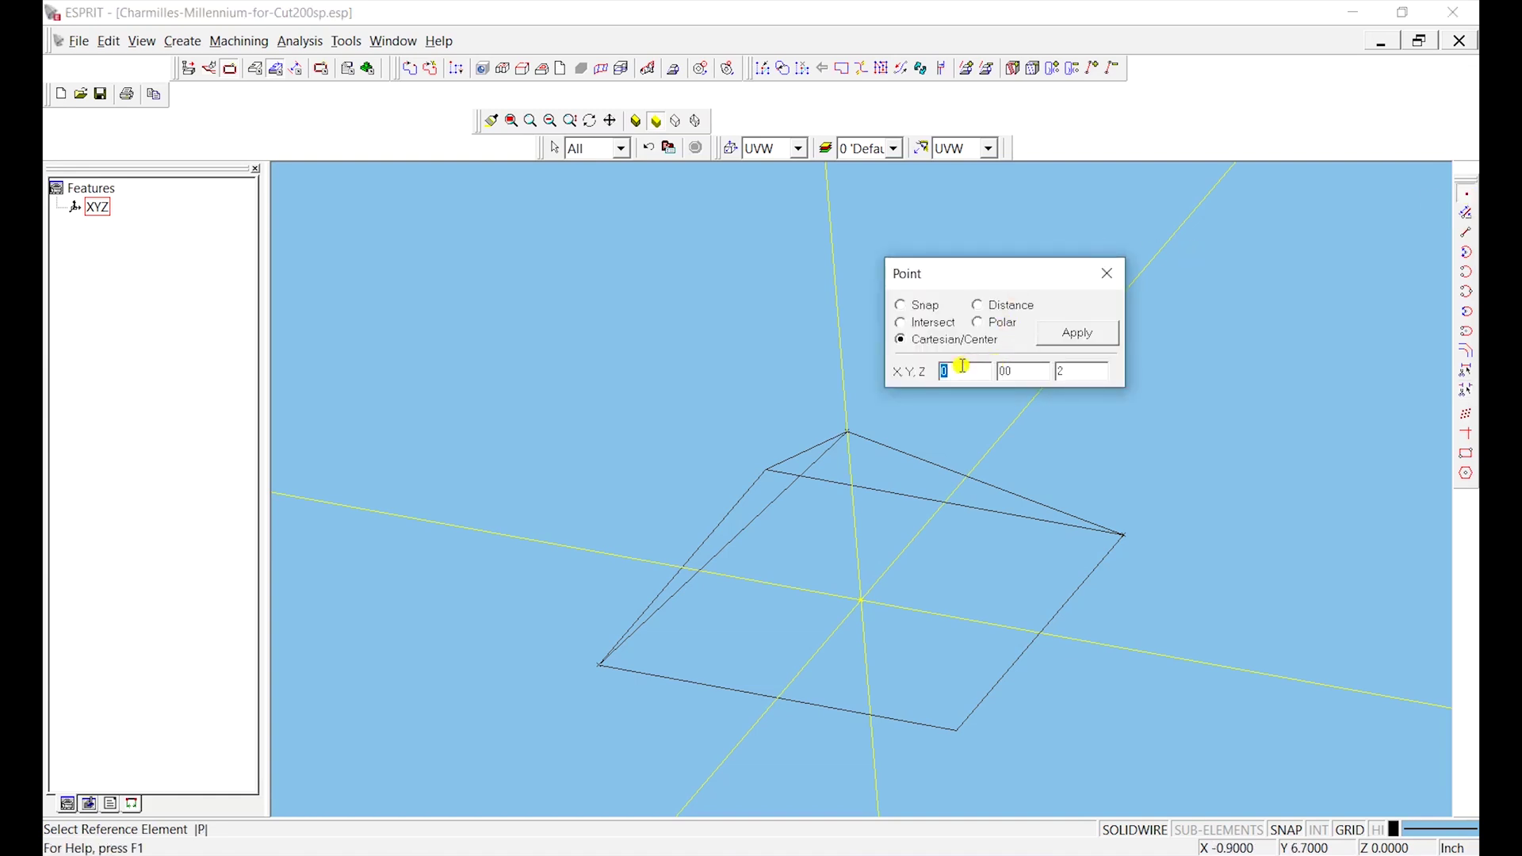
# Place two snapped points on the front-right base edge and close the point settings.
pyautogui.click(903, 303)
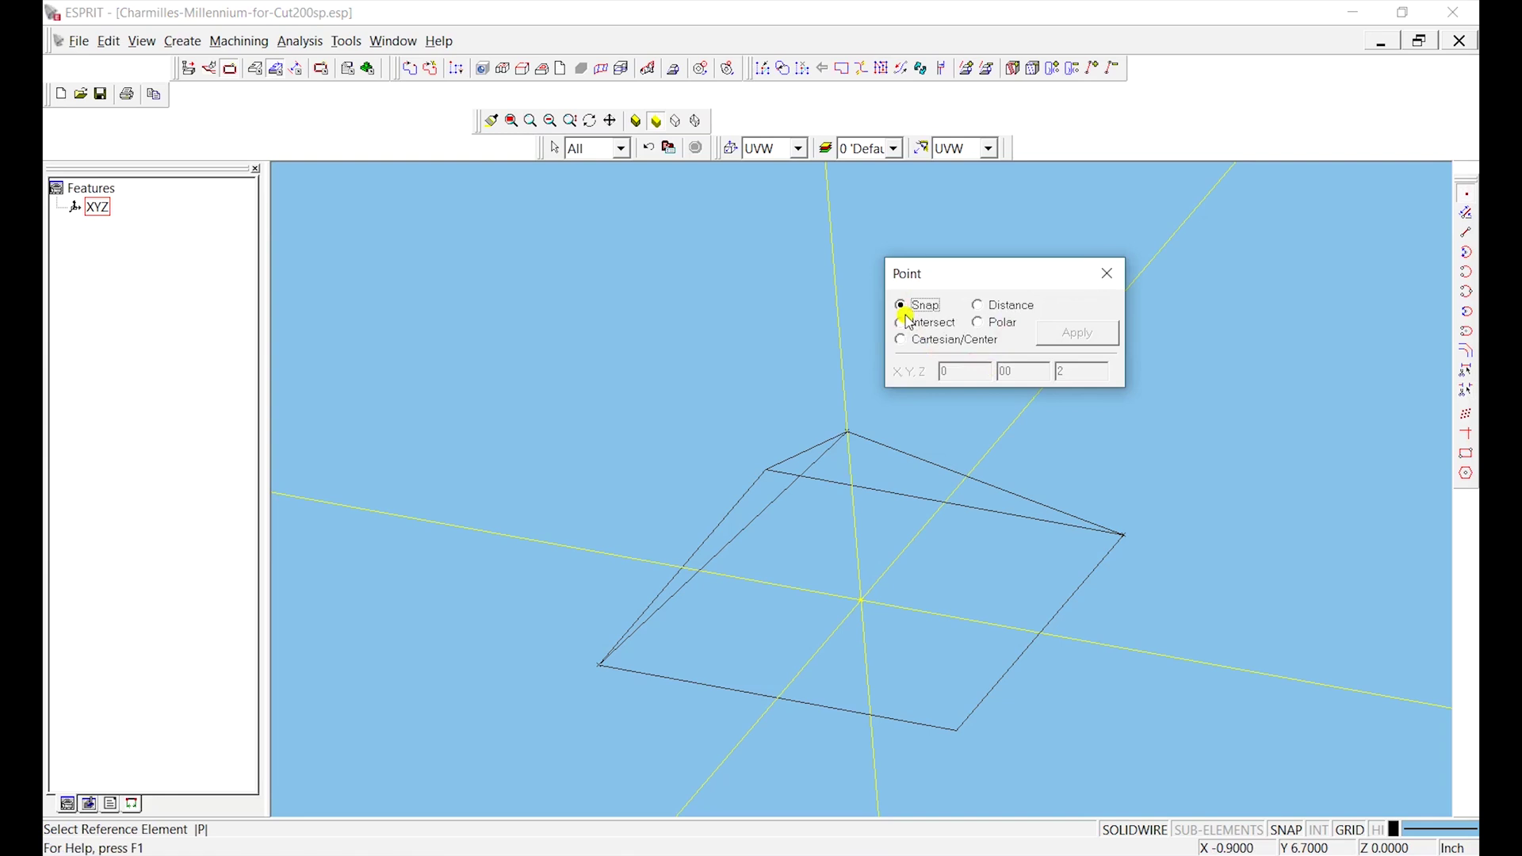
pyautogui.click(1072, 601)
pyautogui.click(1008, 669)
pyautogui.click(1095, 281)
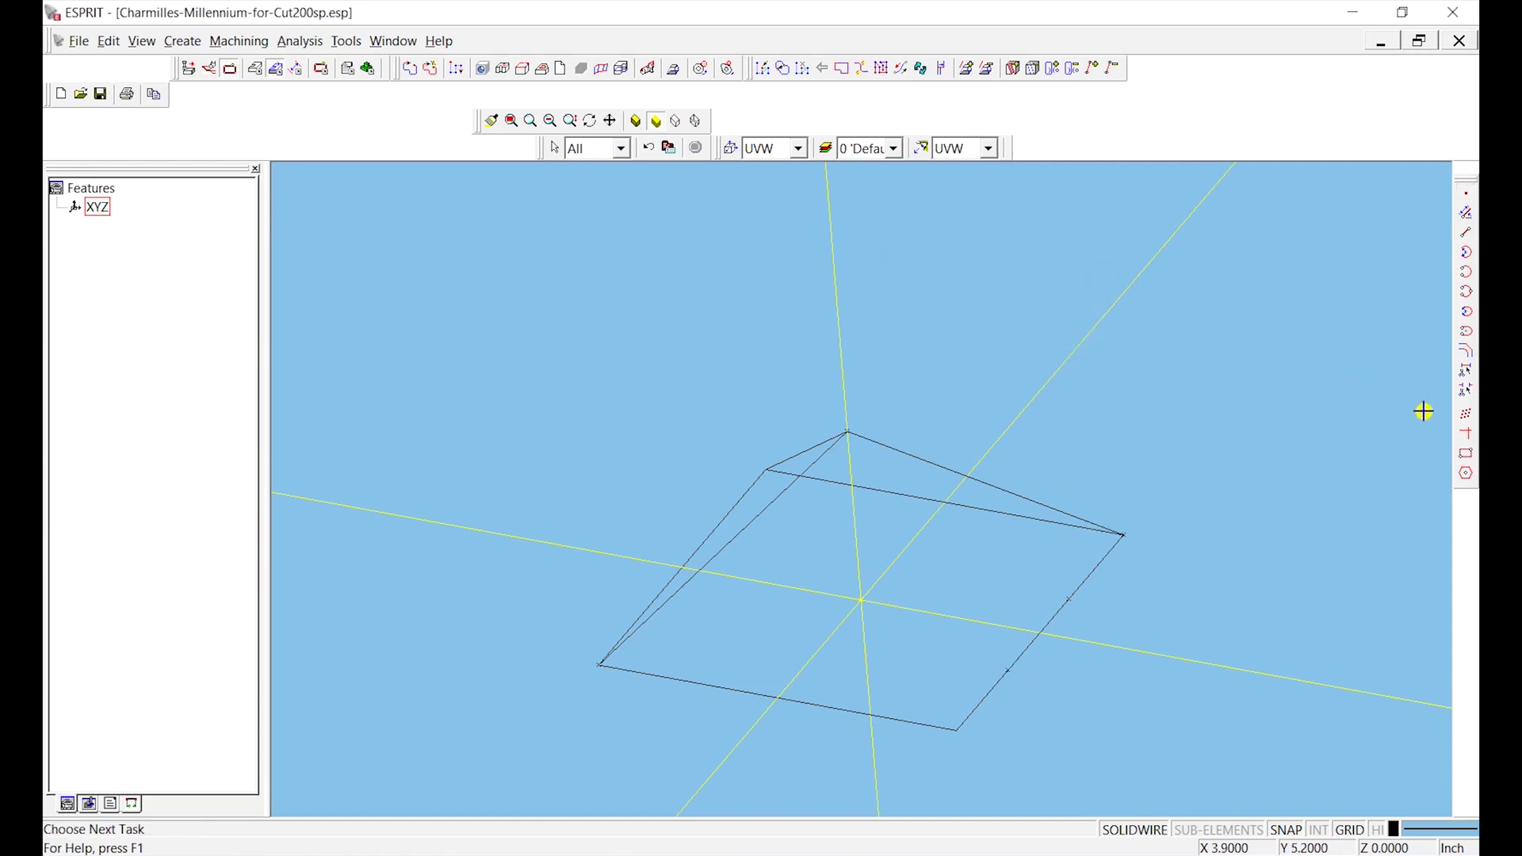
# Trim out the stretch of base edge between the two new points.
pyautogui.click(1469, 393)
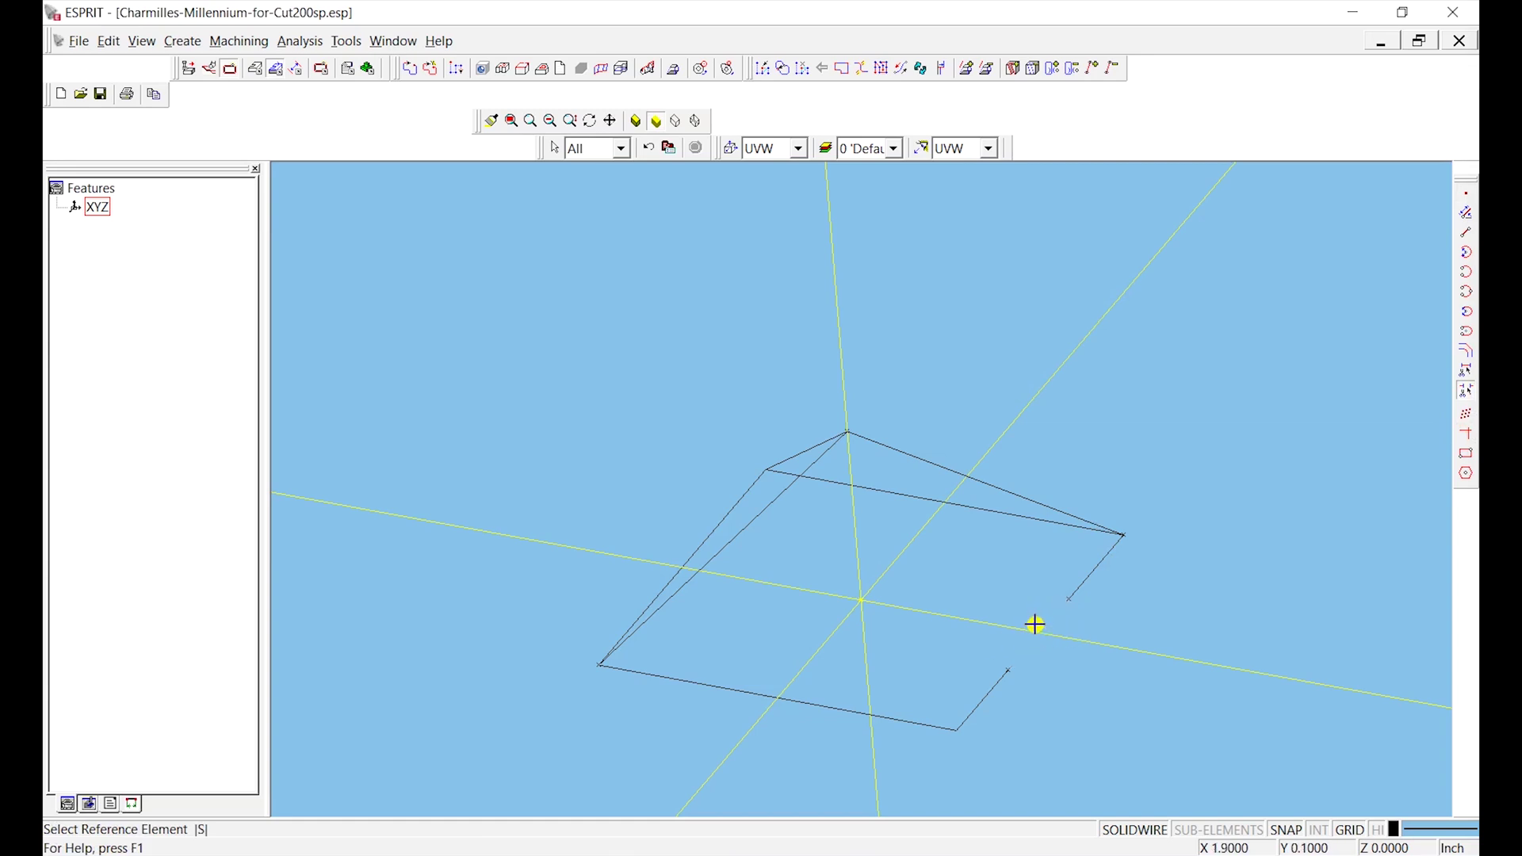
pyautogui.scroll(2, 1022, 642)
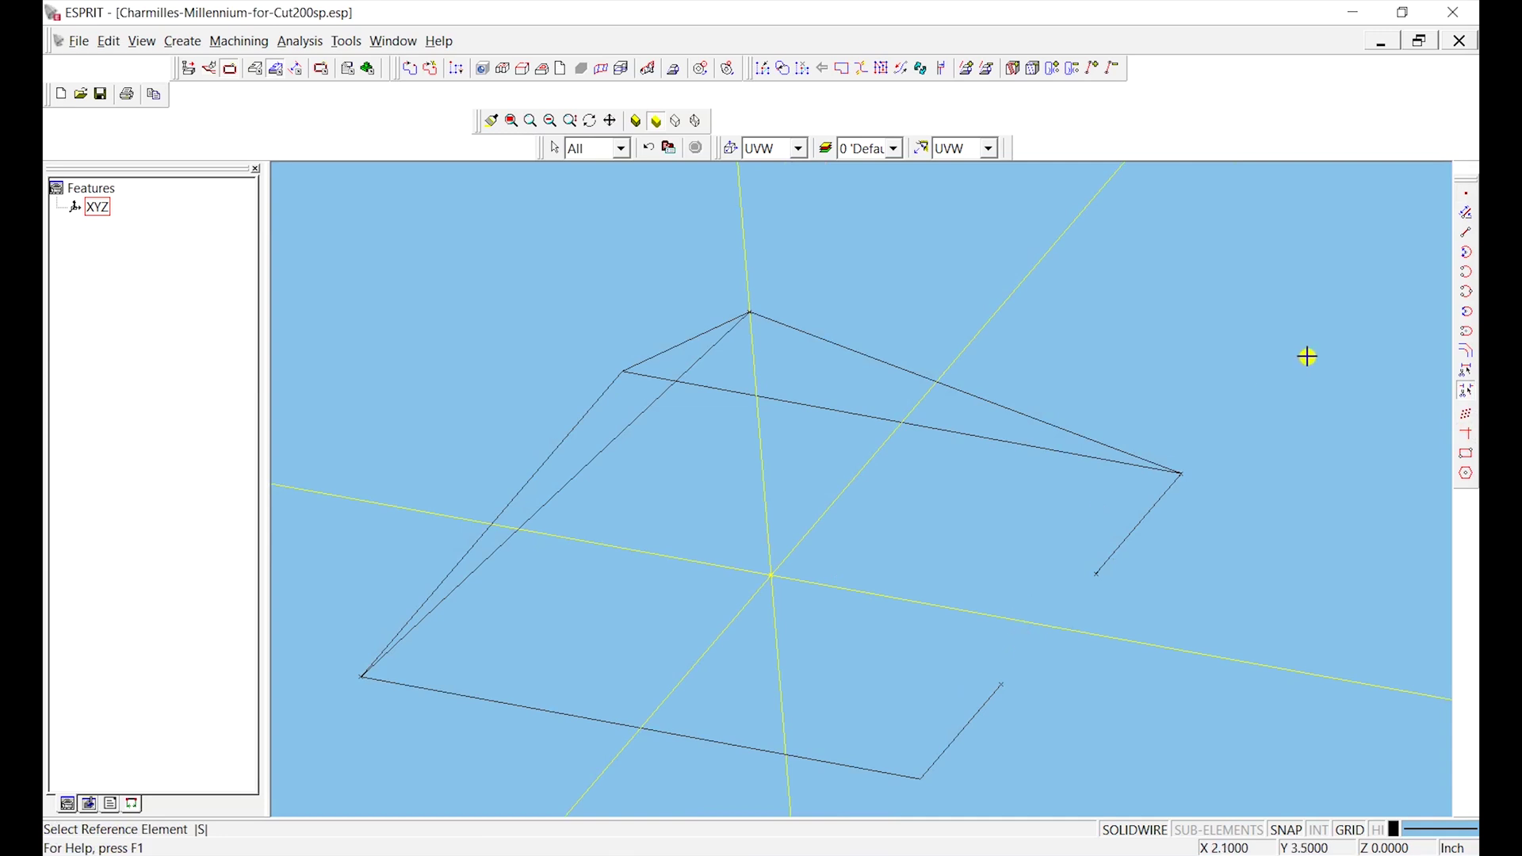
pyautogui.click(1468, 234)
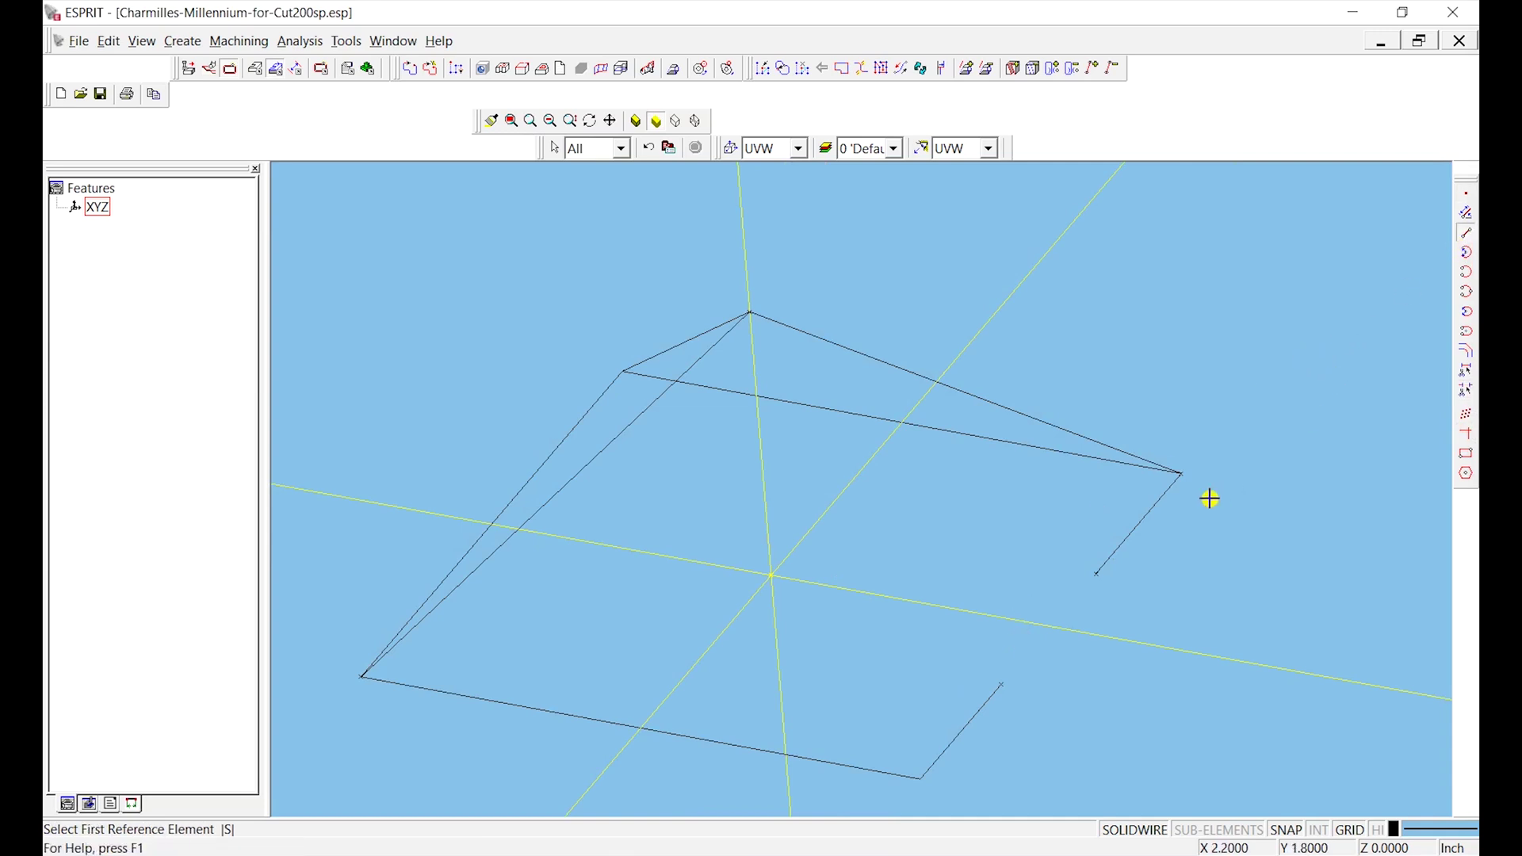
# Draw a line joining the two cut ends to close the gap in the front-right base edge.
pyautogui.click(1100, 576)
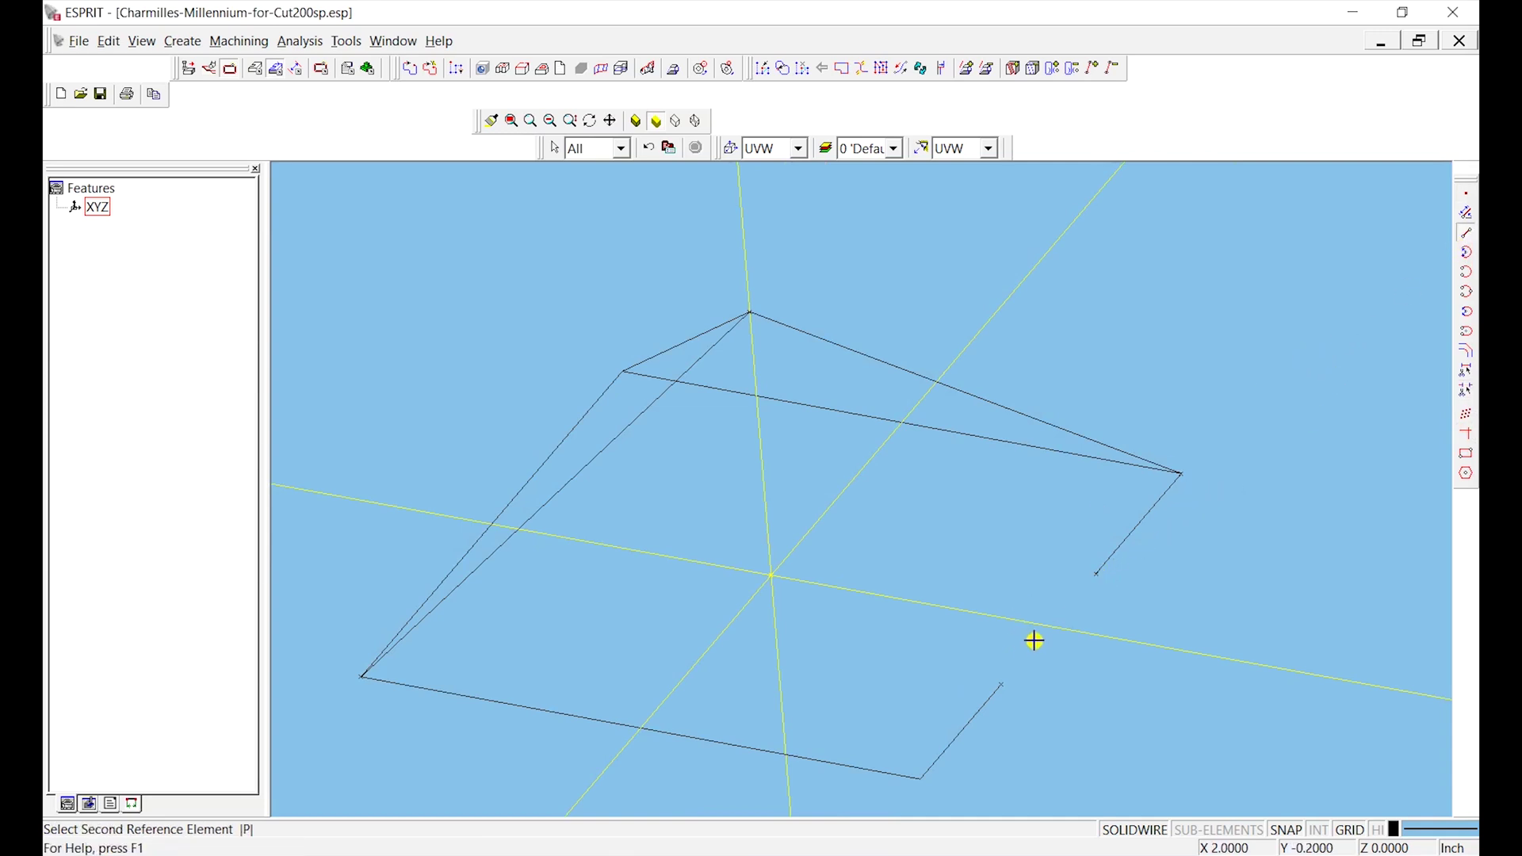
pyautogui.click(1003, 683)
pyautogui.press('Escape')
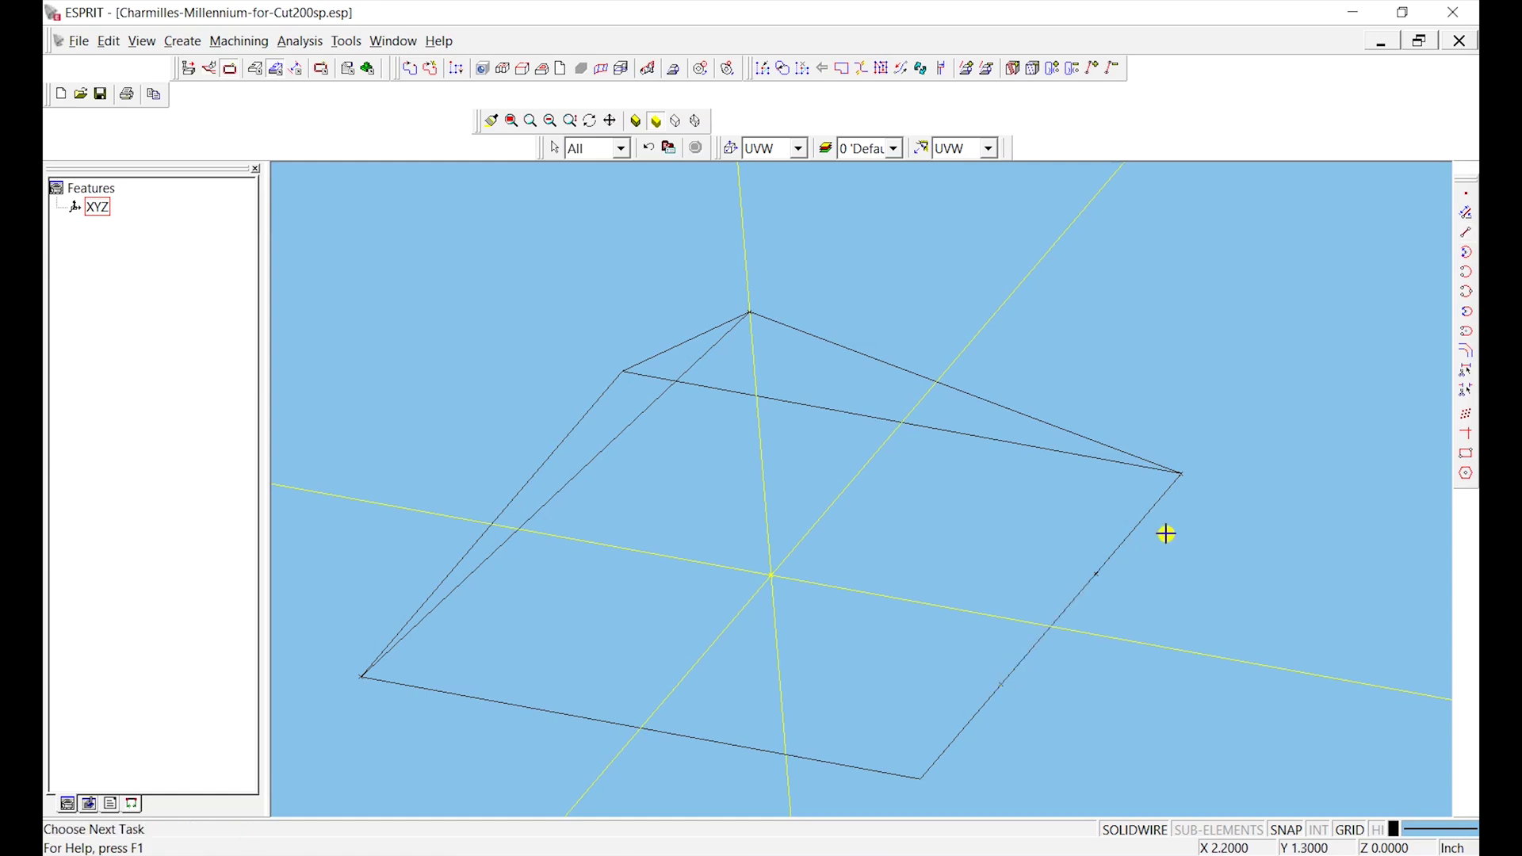
pyautogui.click(1467, 257)
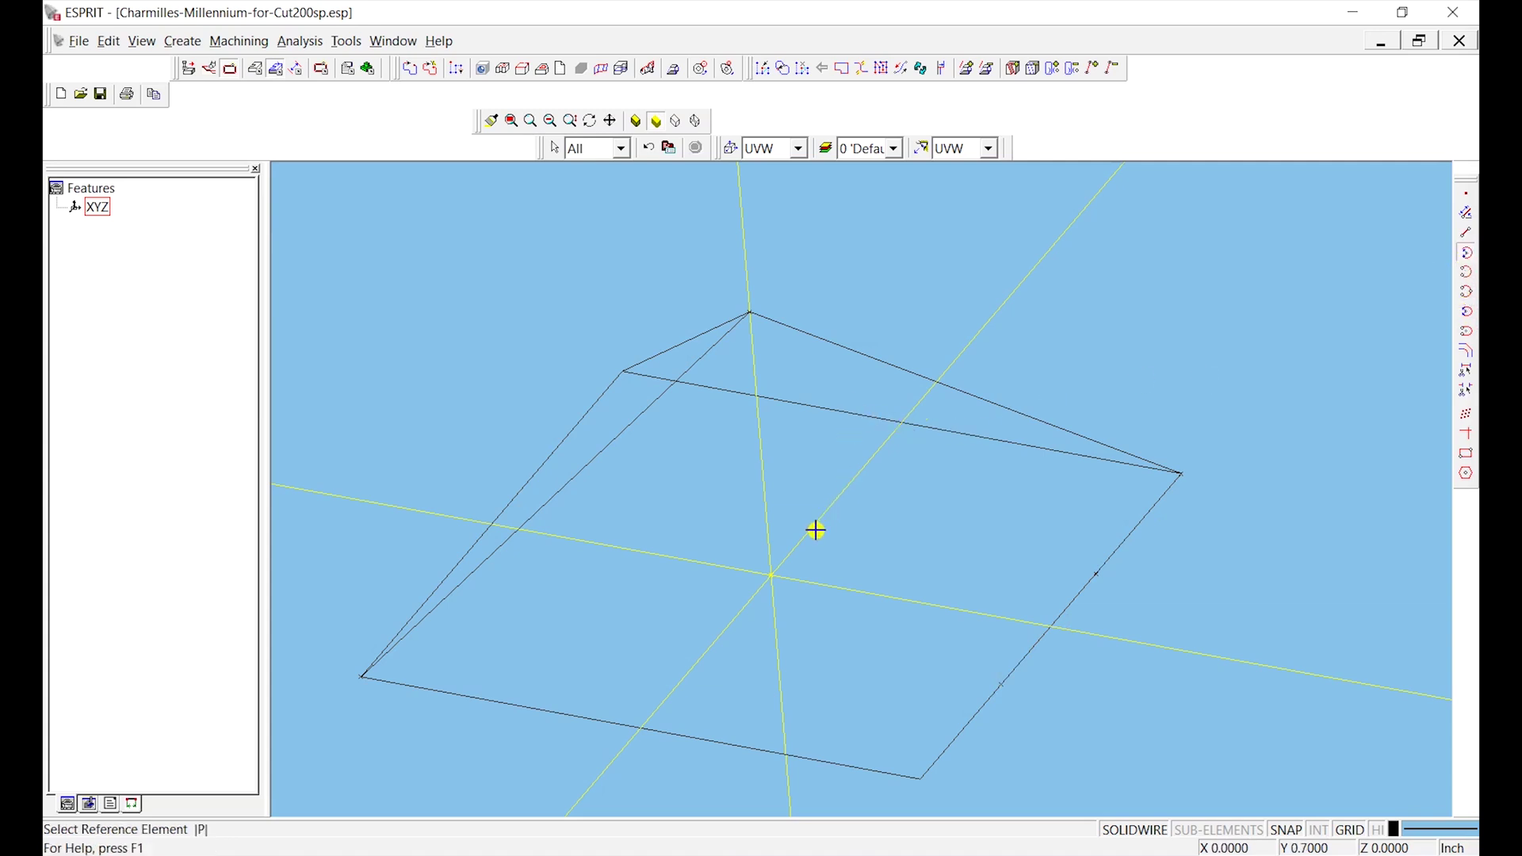
pyautogui.click(772, 575)
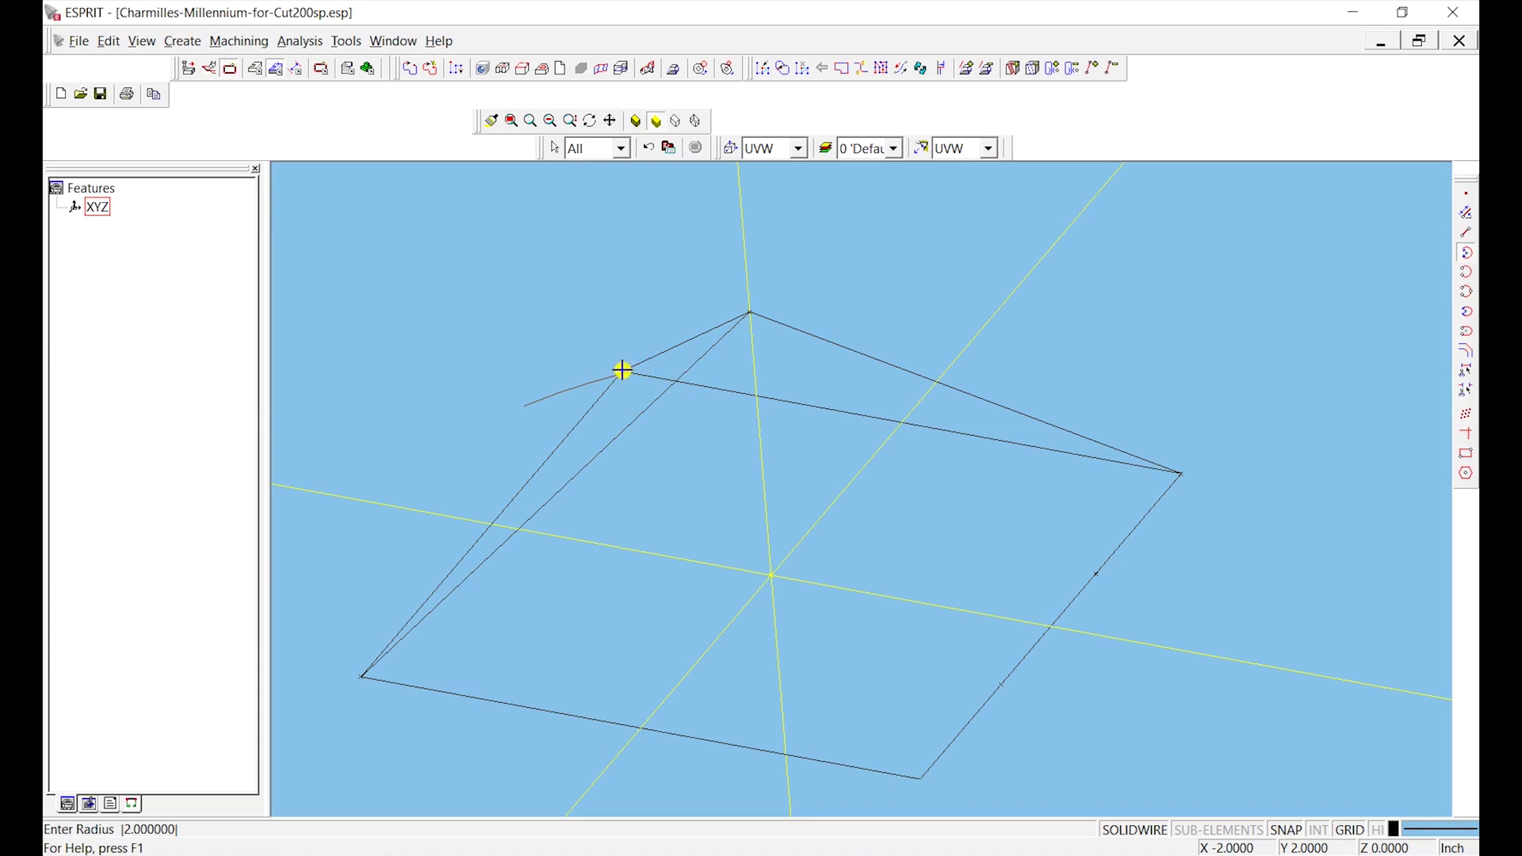
pyautogui.click(624, 372)
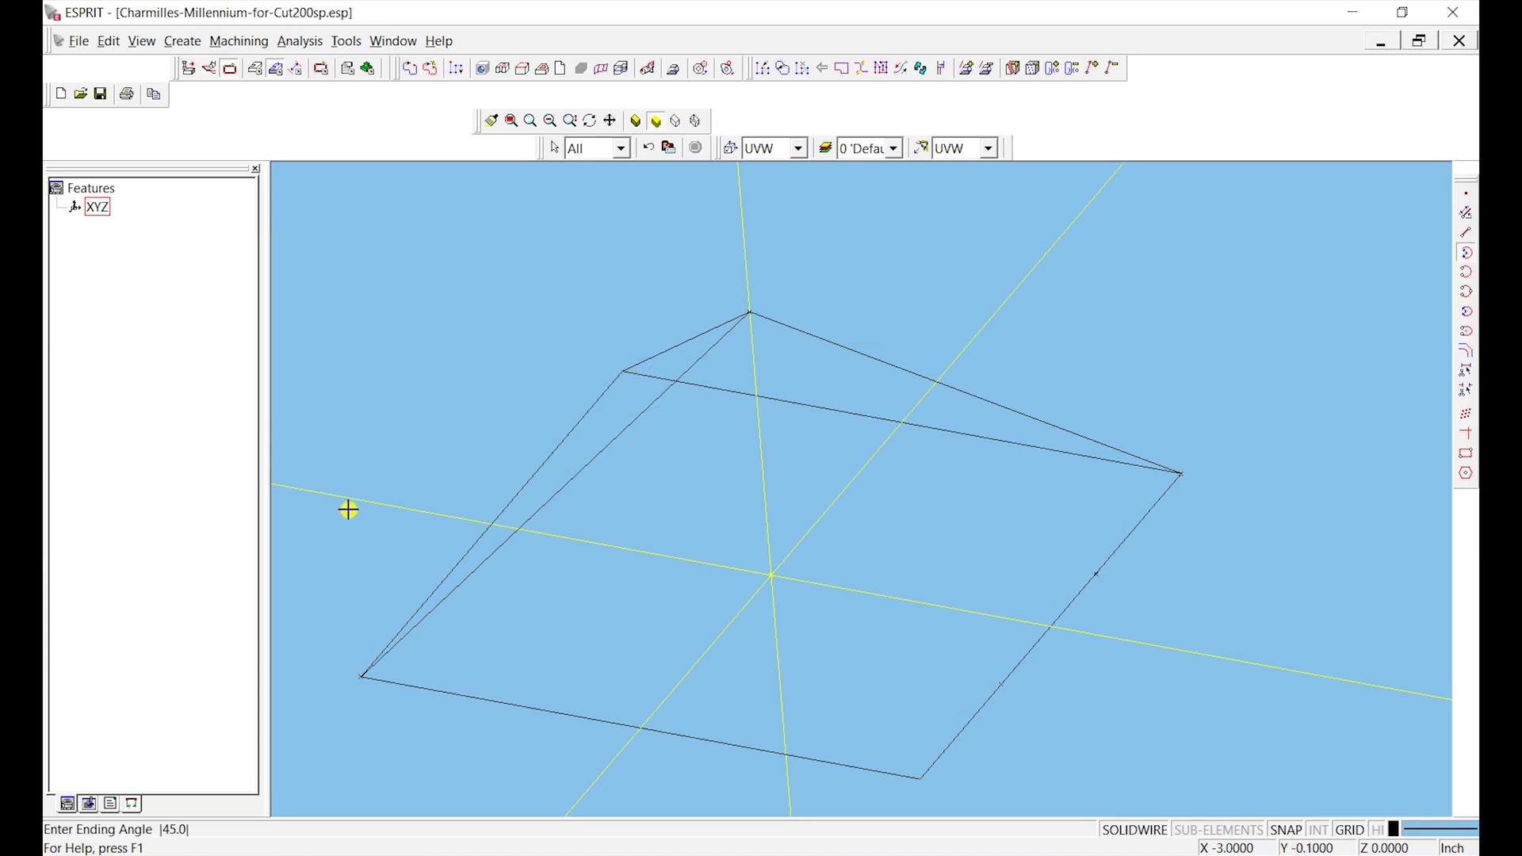
pyautogui.click(330, 697)
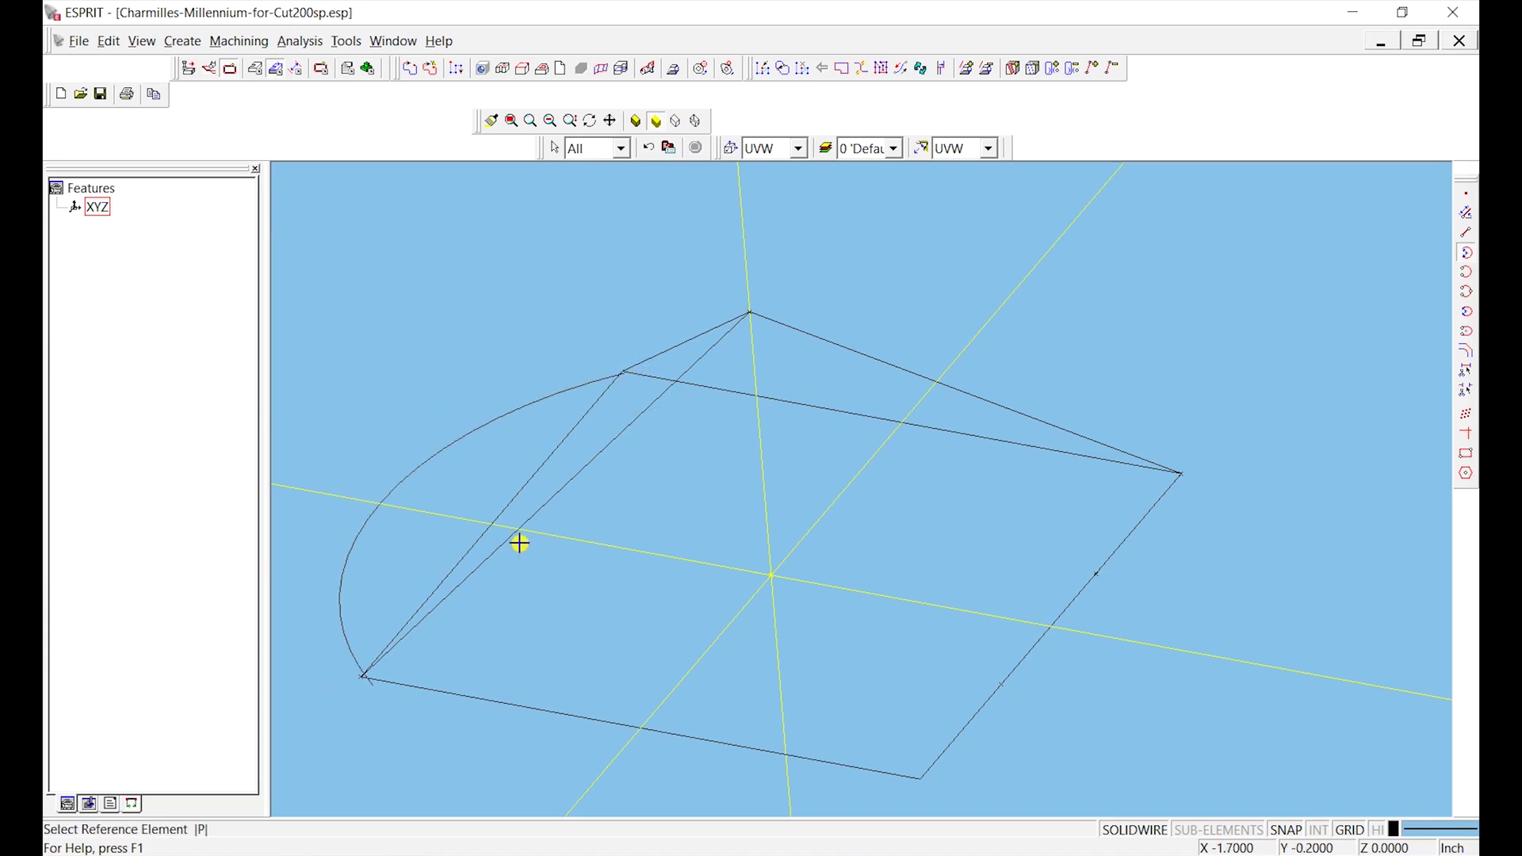
pyautogui.press('Escape')
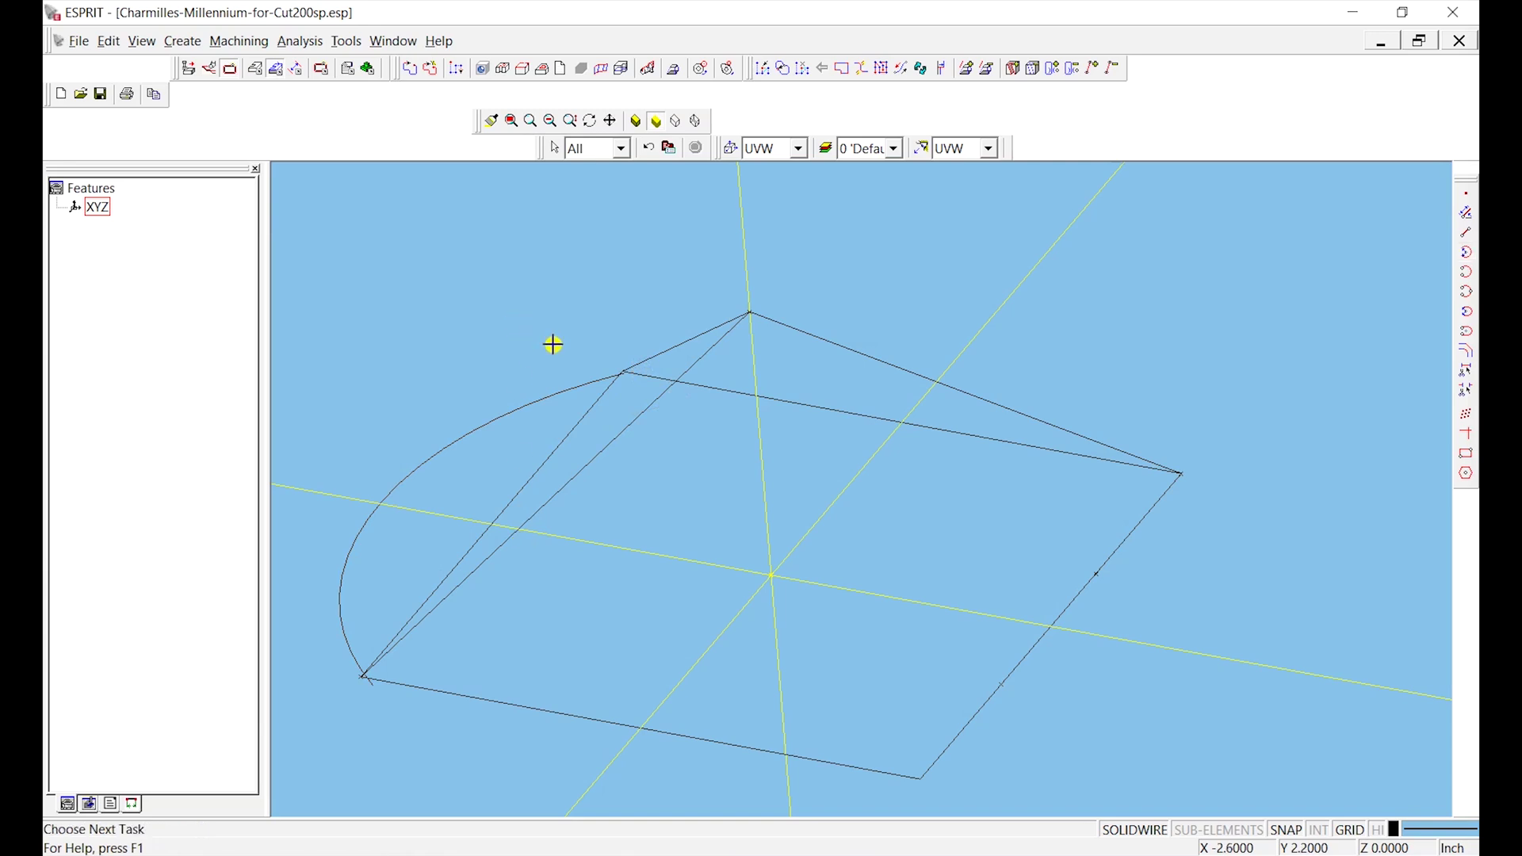
pyautogui.click(481, 425)
pyautogui.press('Delete')
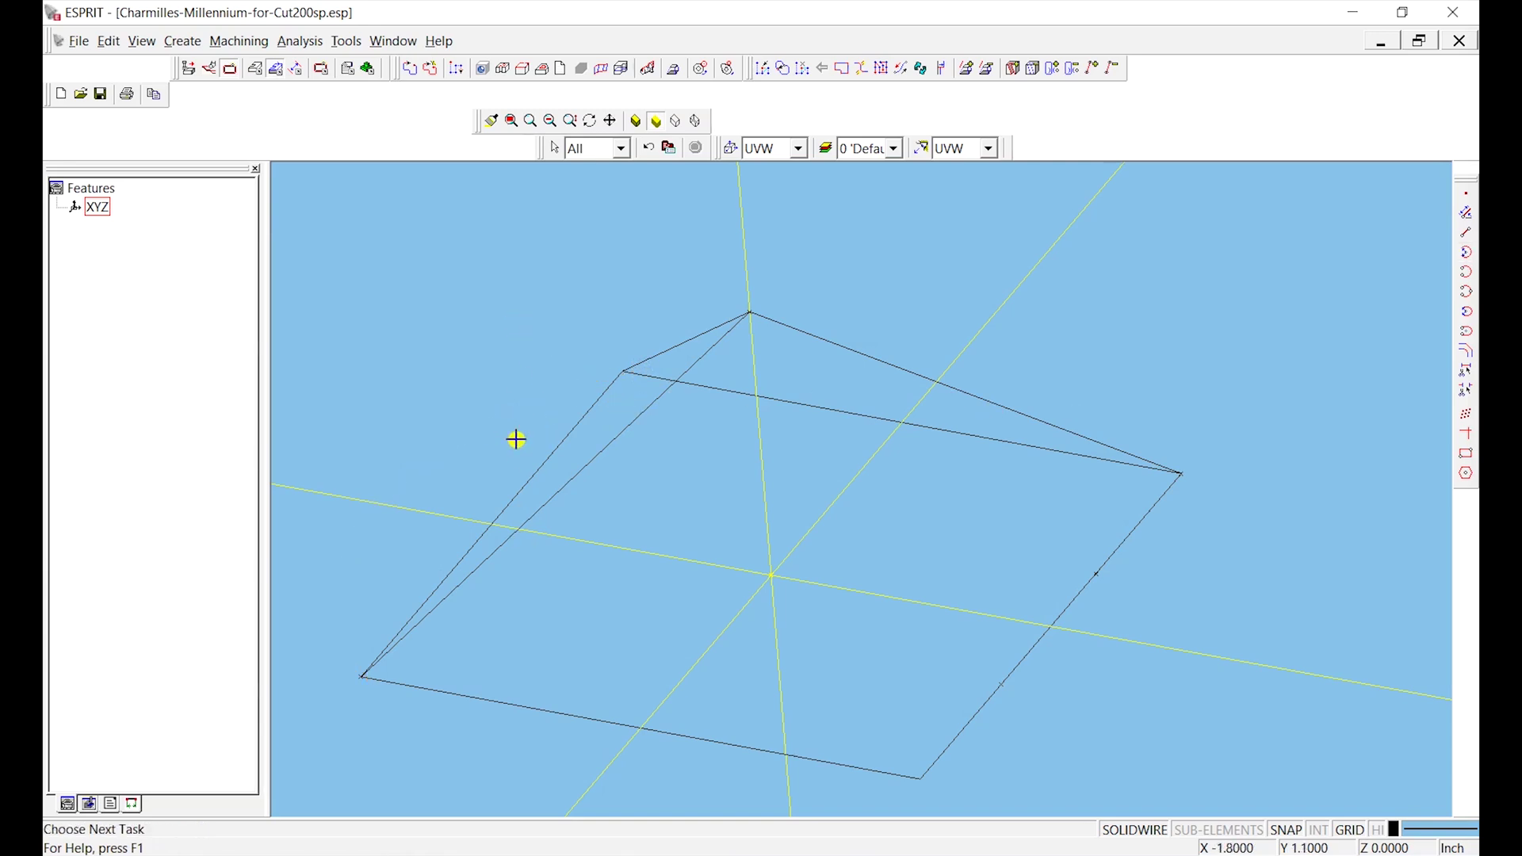
# Use Keep to trim the middle of the front-right base edge's bridging line.
pyautogui.click(1469, 371)
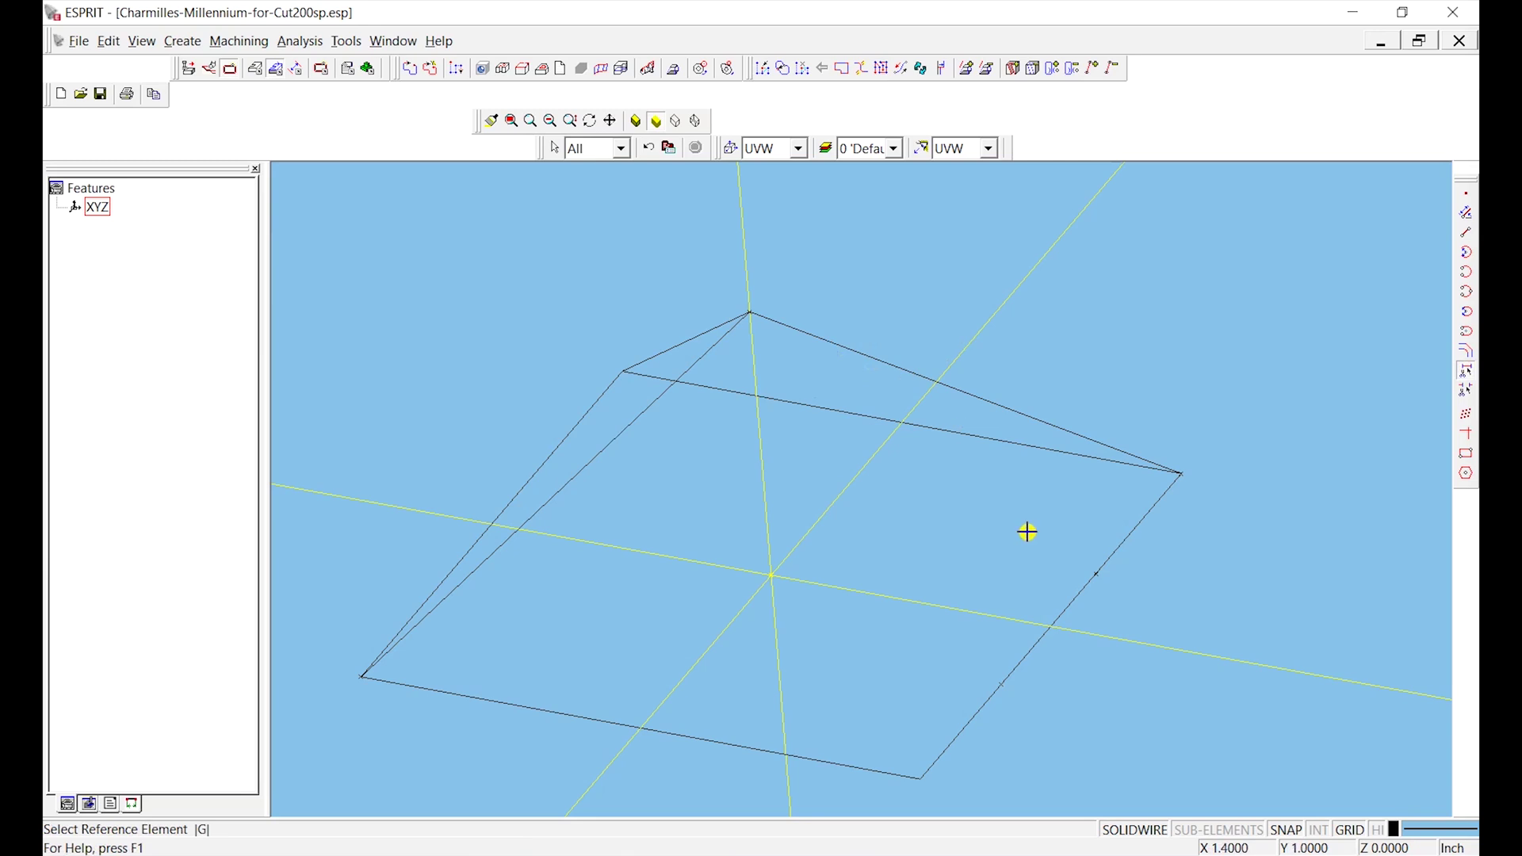
pyautogui.click(1075, 600)
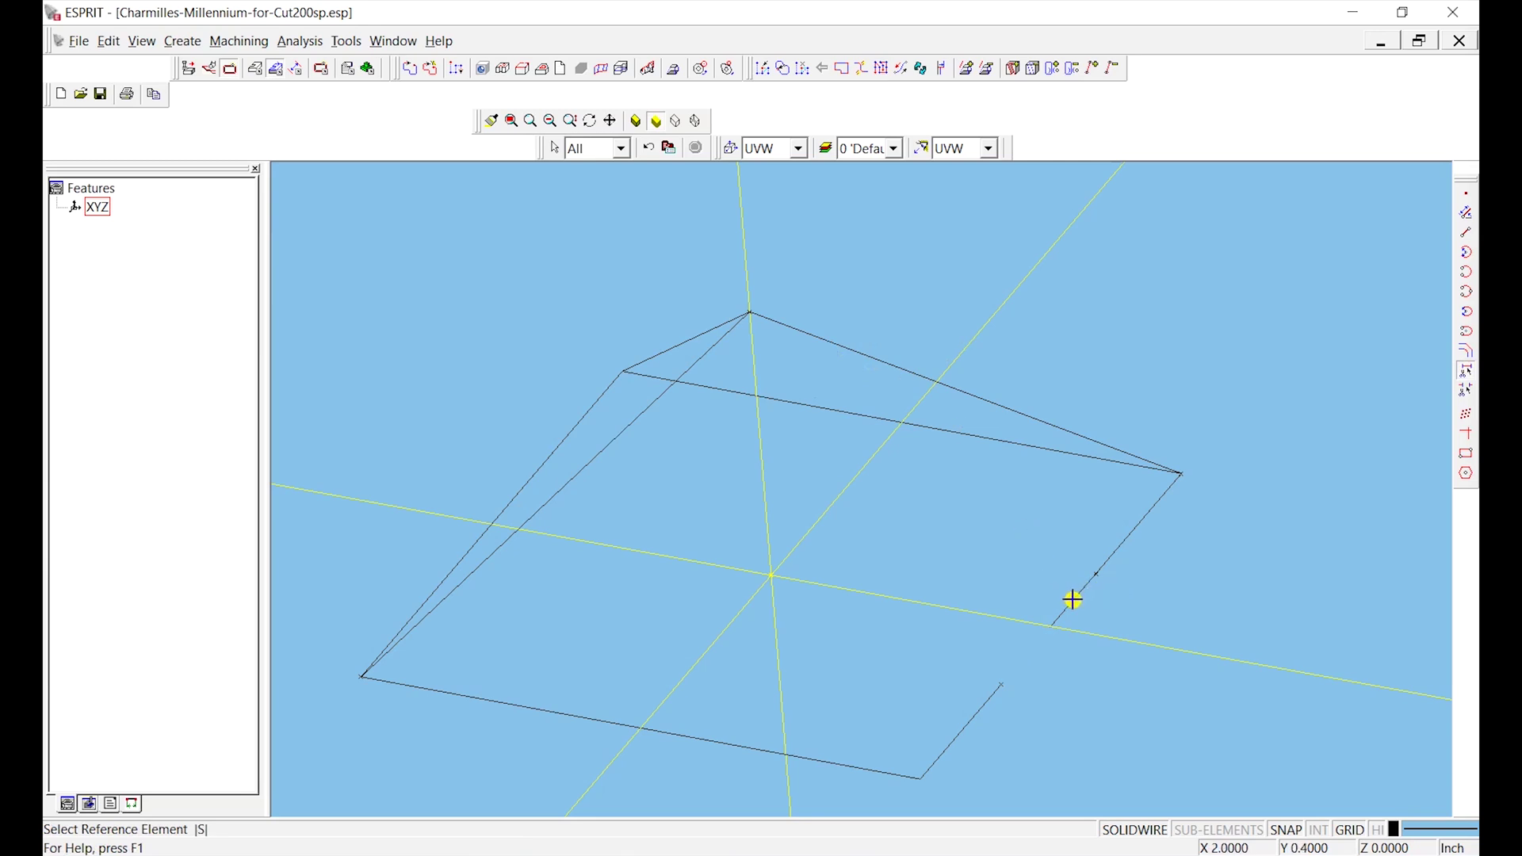